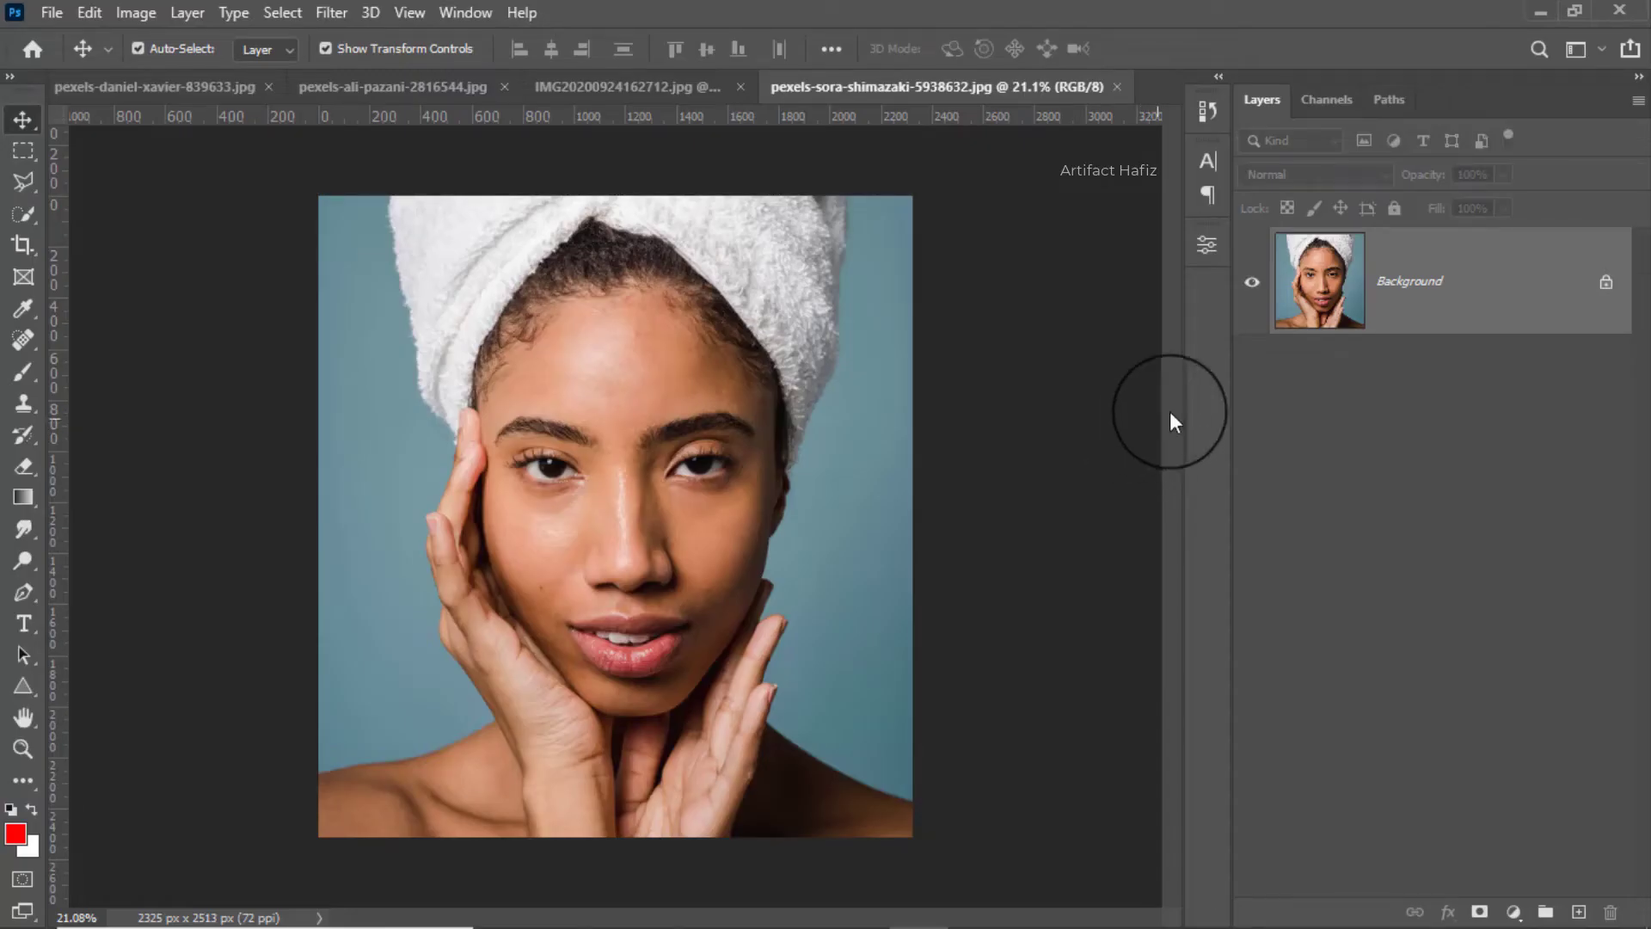
Duplicate the Background layer to create a Background copy.
left_click(1414, 297)
left_click_drag(1429, 275, 1548, 770)
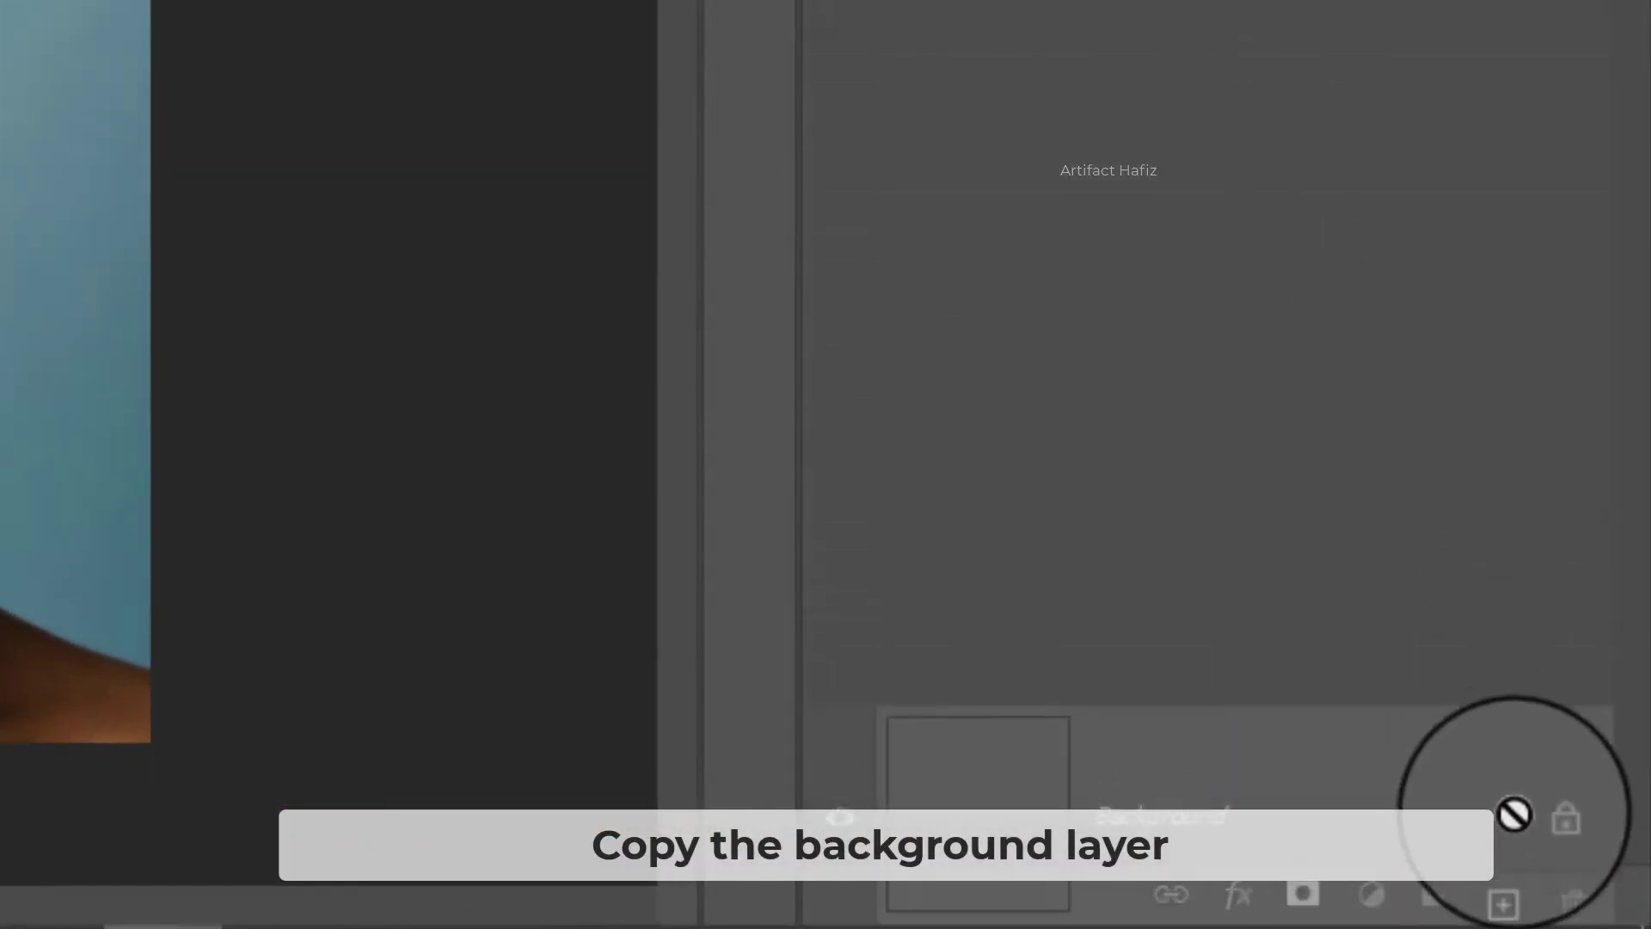
left_click_drag(1440, 607, 1504, 894)
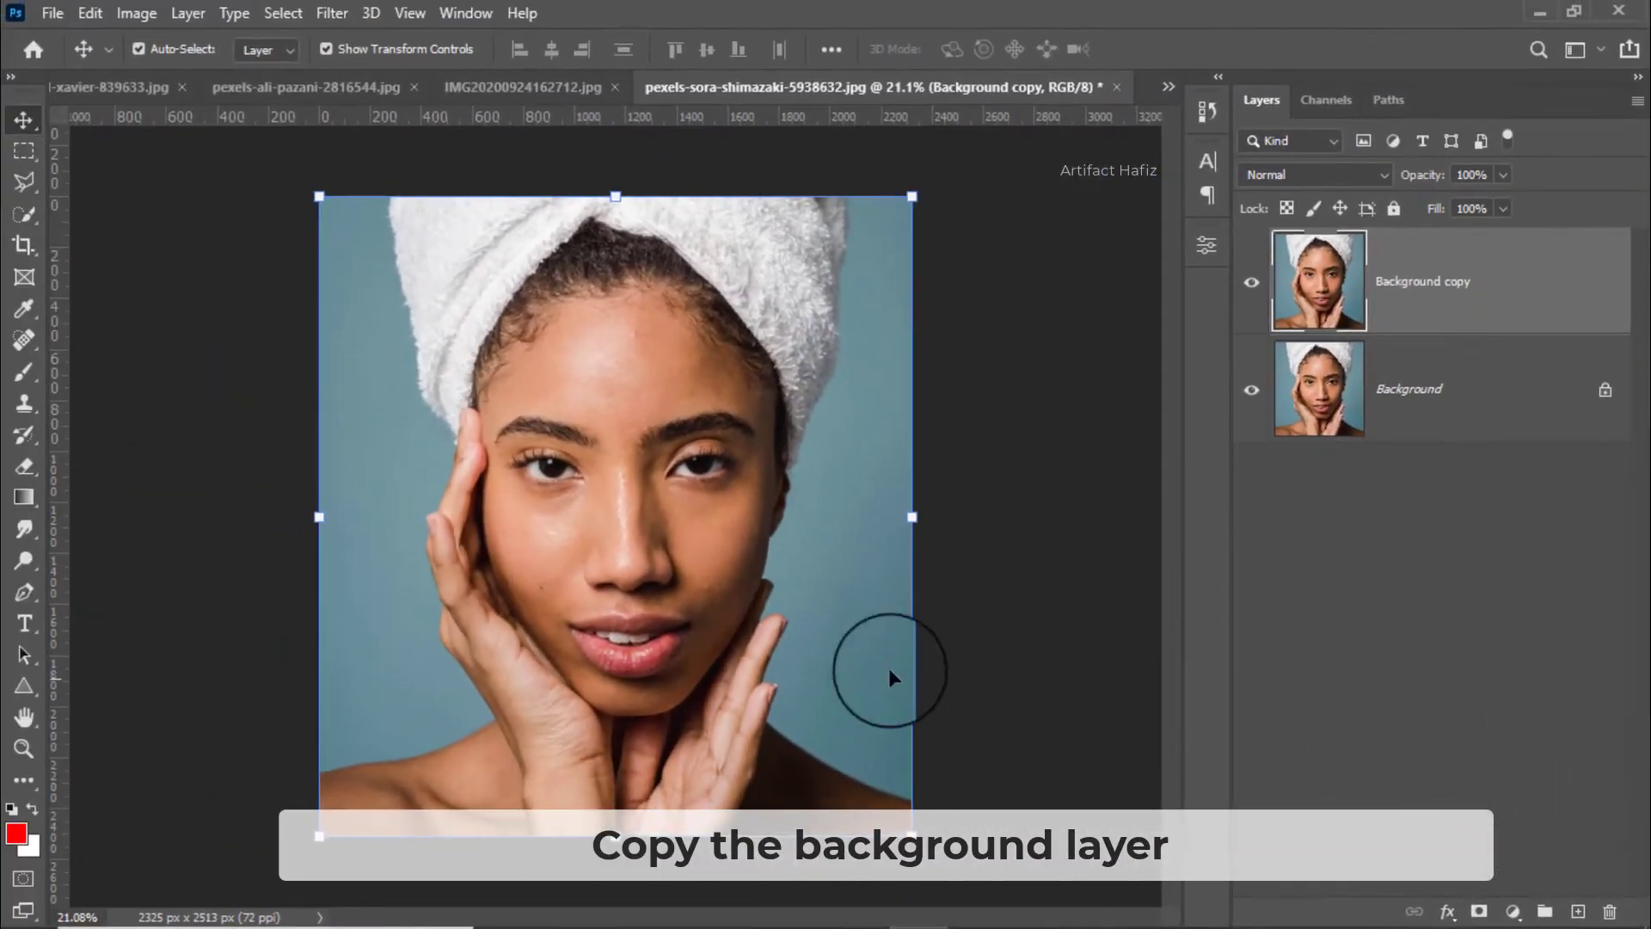
Zoom in on the face and set up the Spot Healing Brush at 47 px.
scroll(666, 361, "up", 1)
scroll(667, 361, "up", 1)
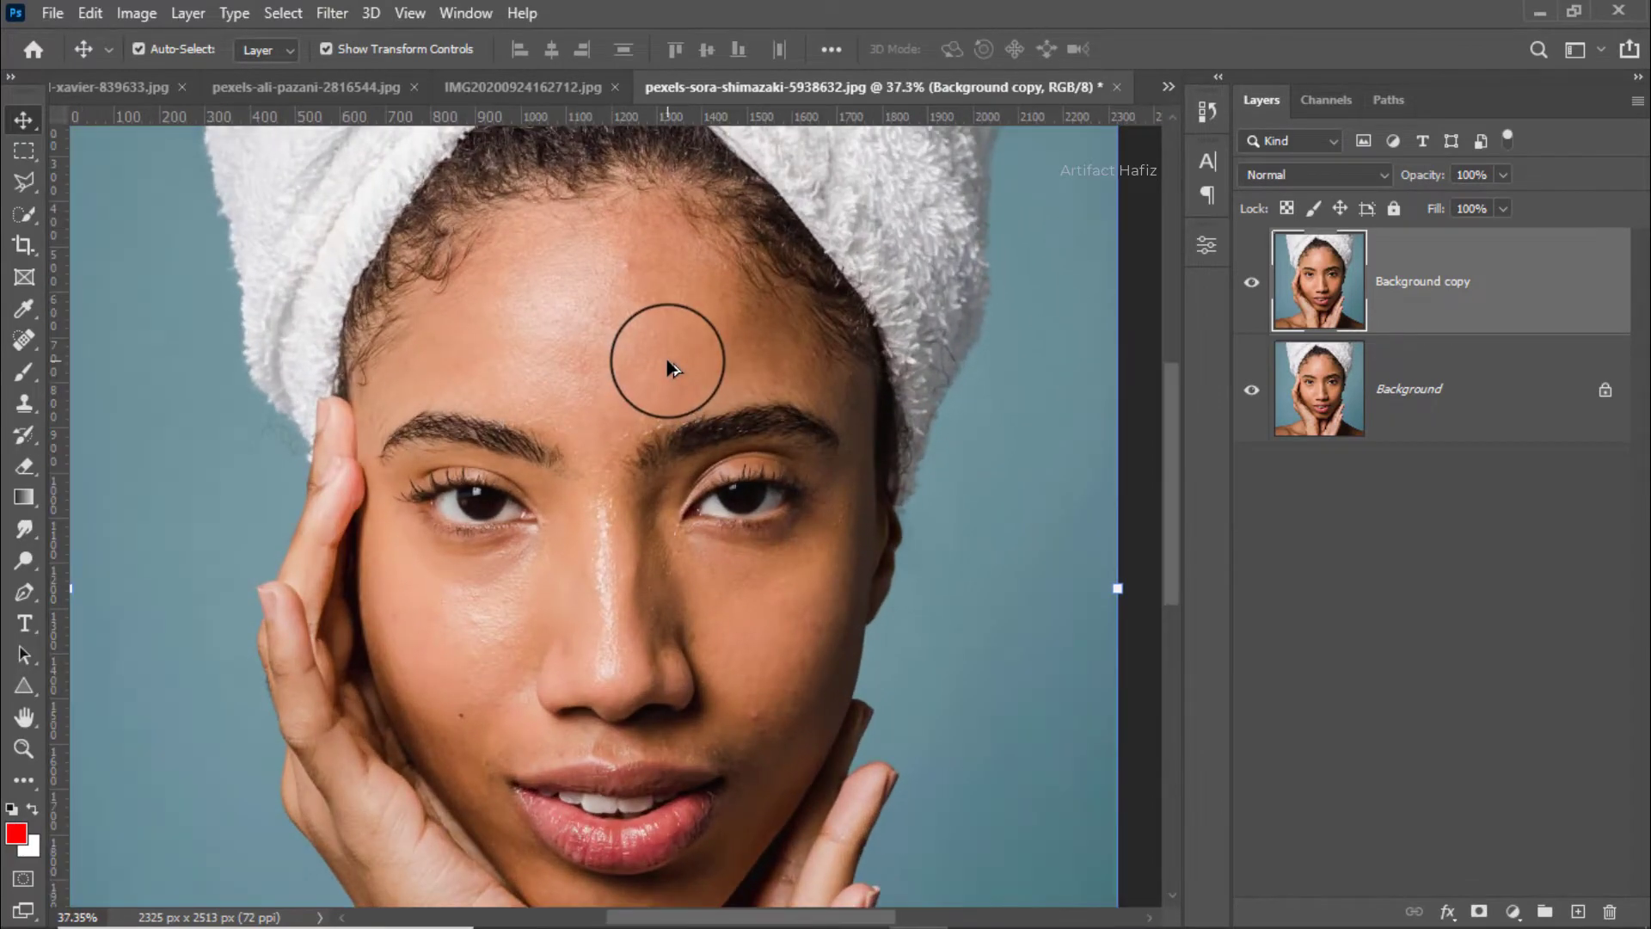
scroll(670, 352, "up", 1)
left_click_drag(675, 331, 608, 344)
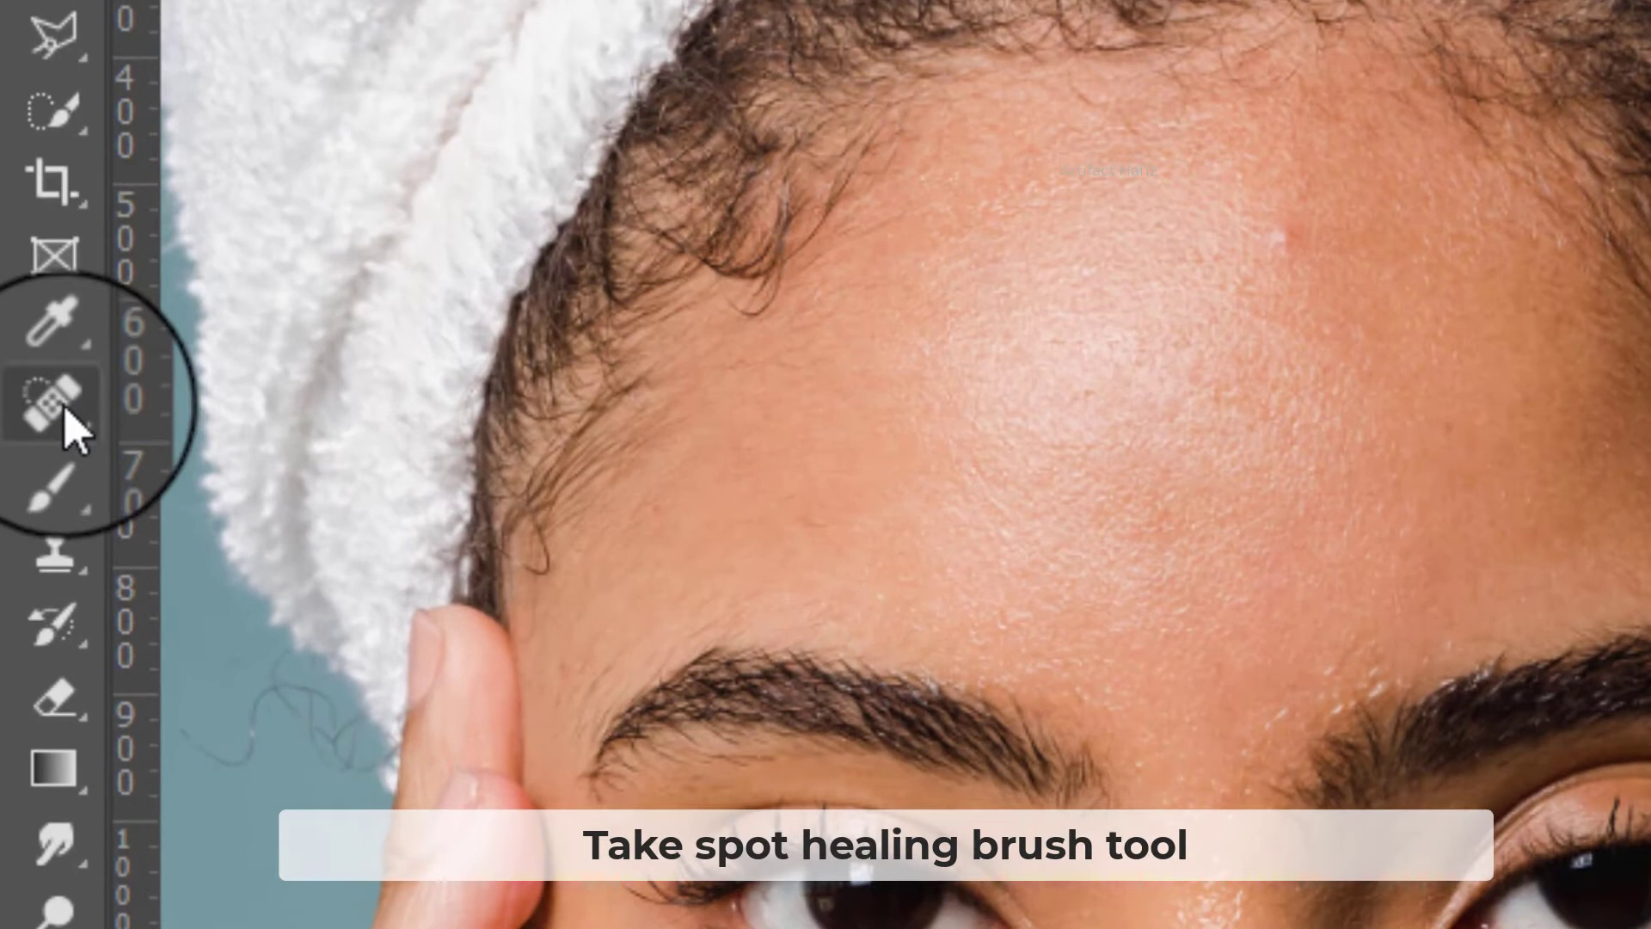
left_click(57, 405)
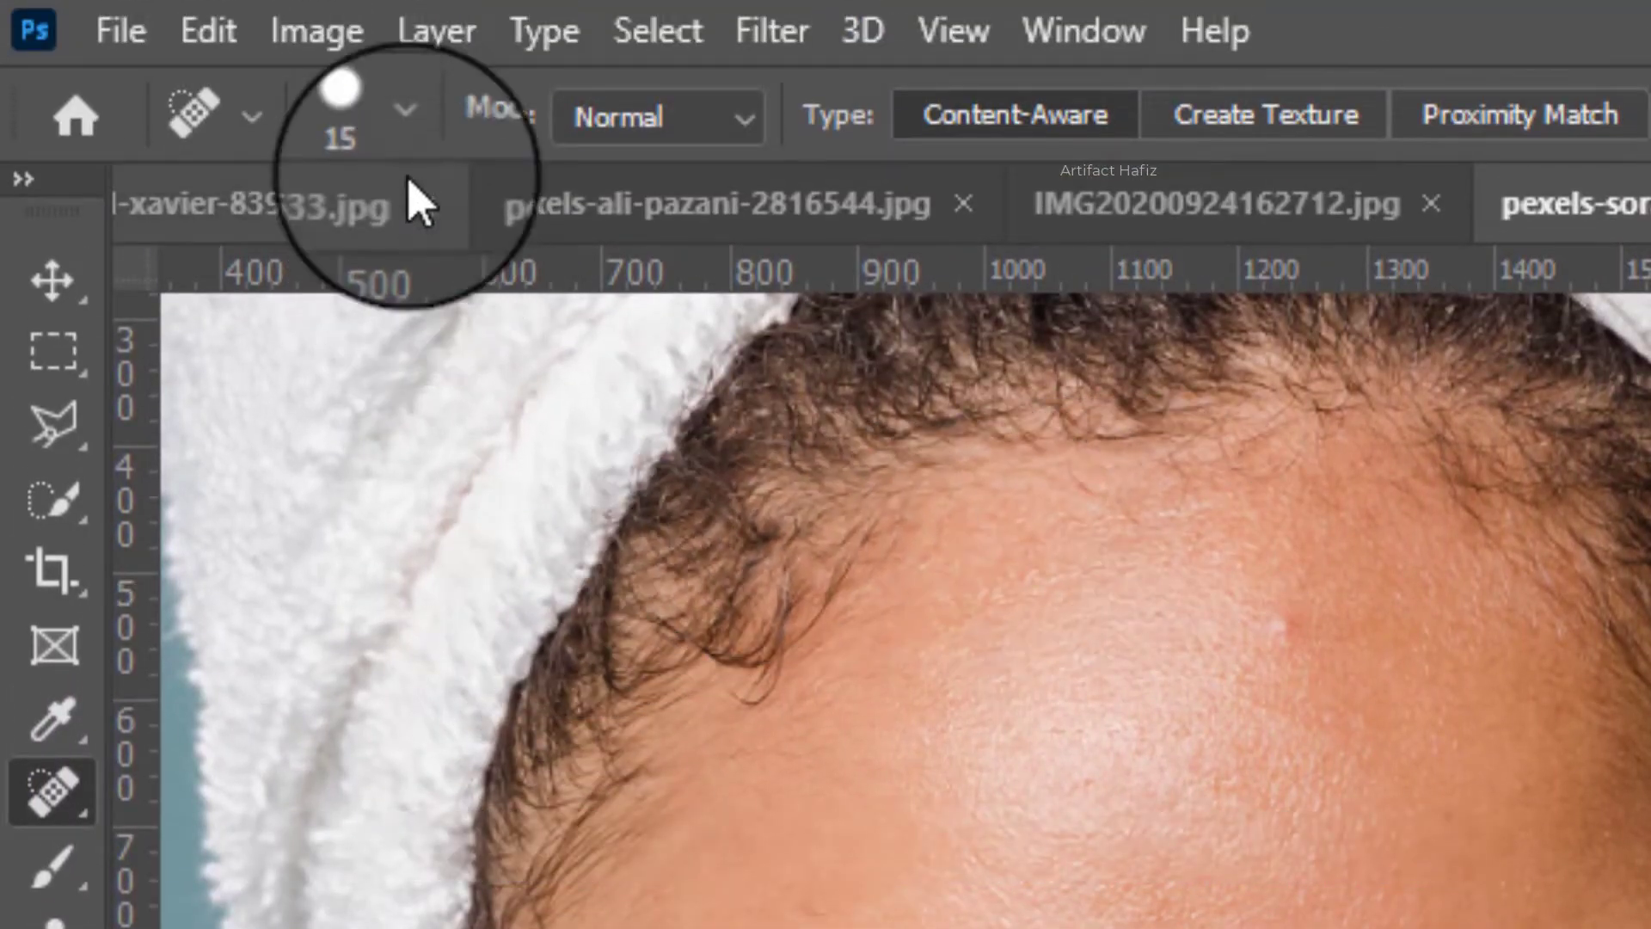
left_click(408, 117)
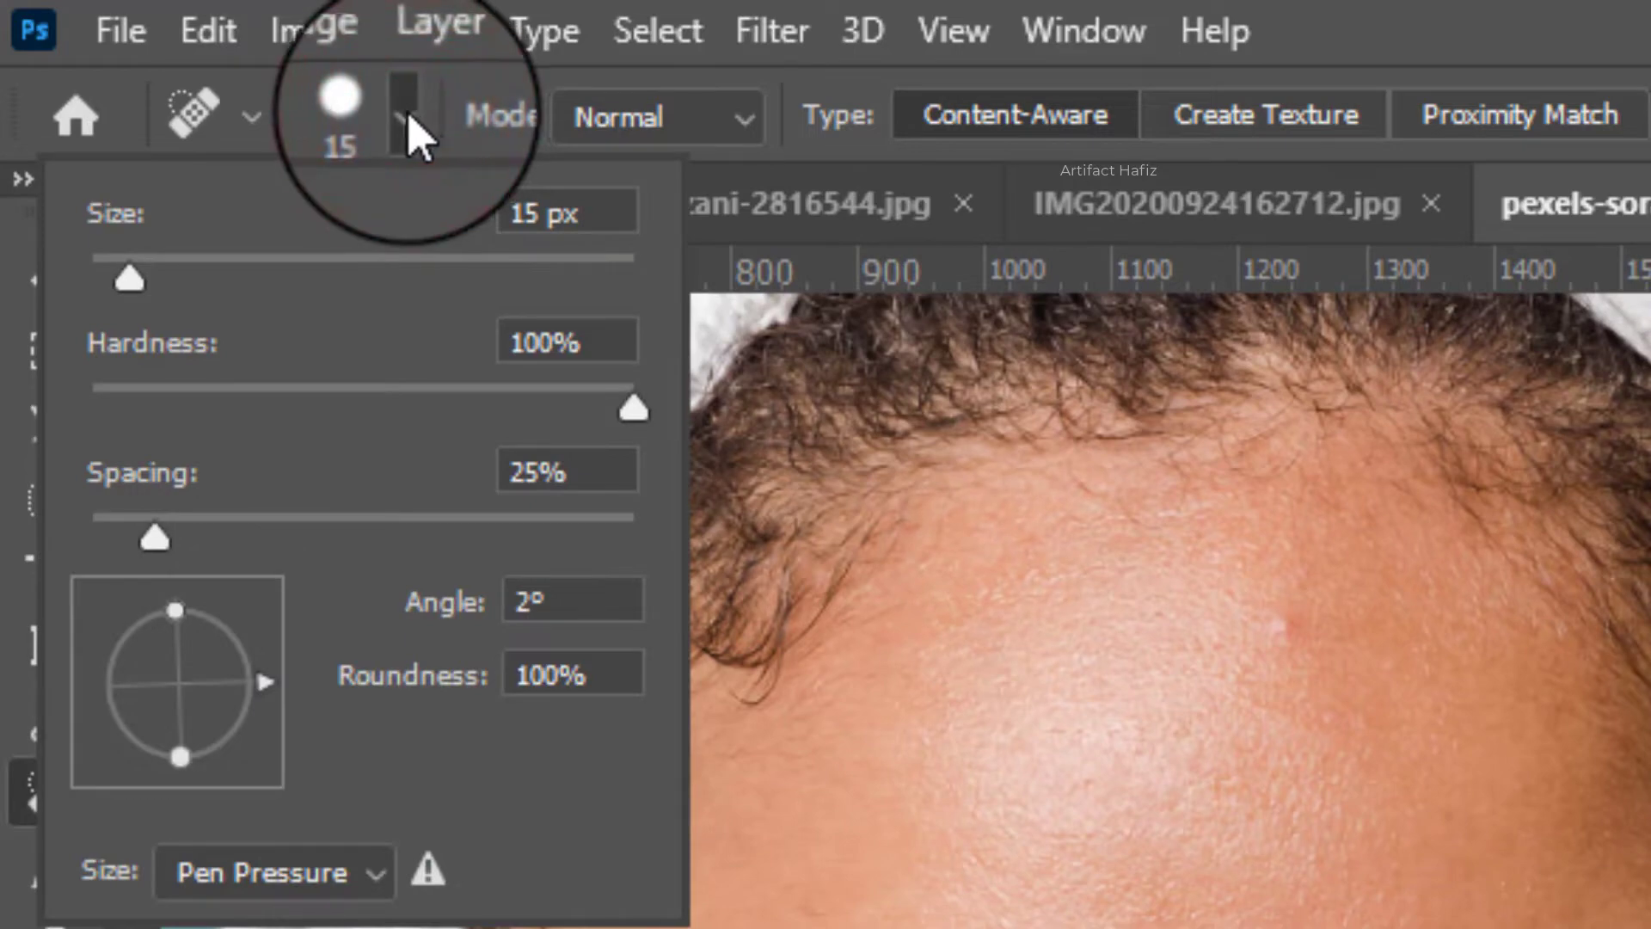
left_click_drag(129, 278, 204, 278)
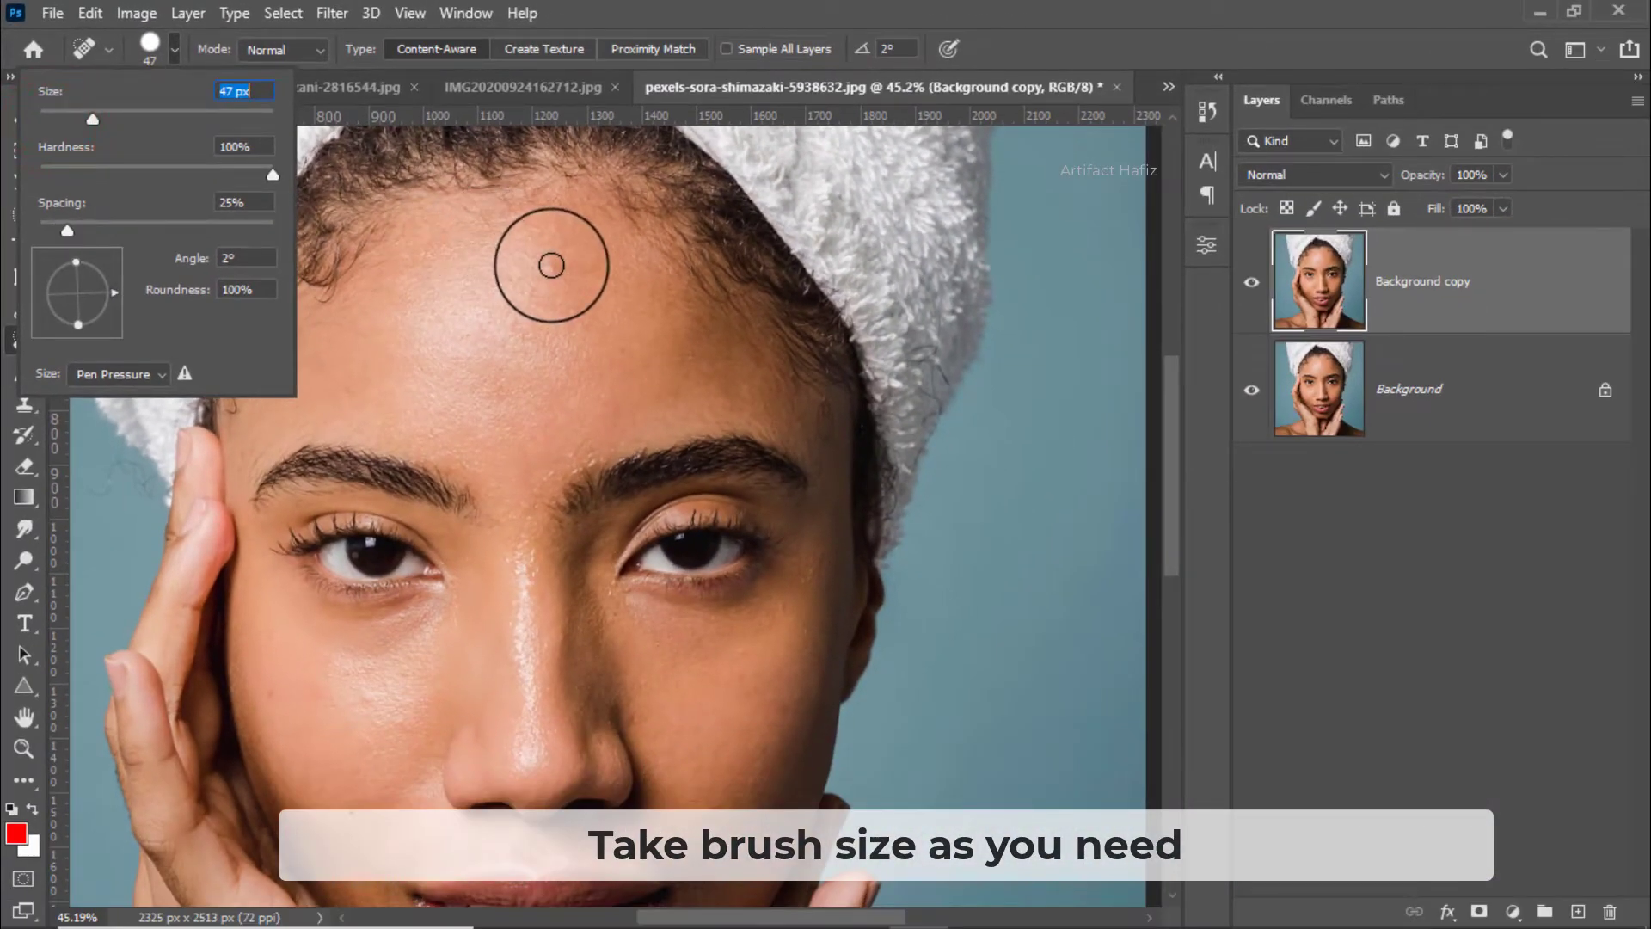
Heal one spot on the forehead and two spots on the right cheek.
left_click(551, 270)
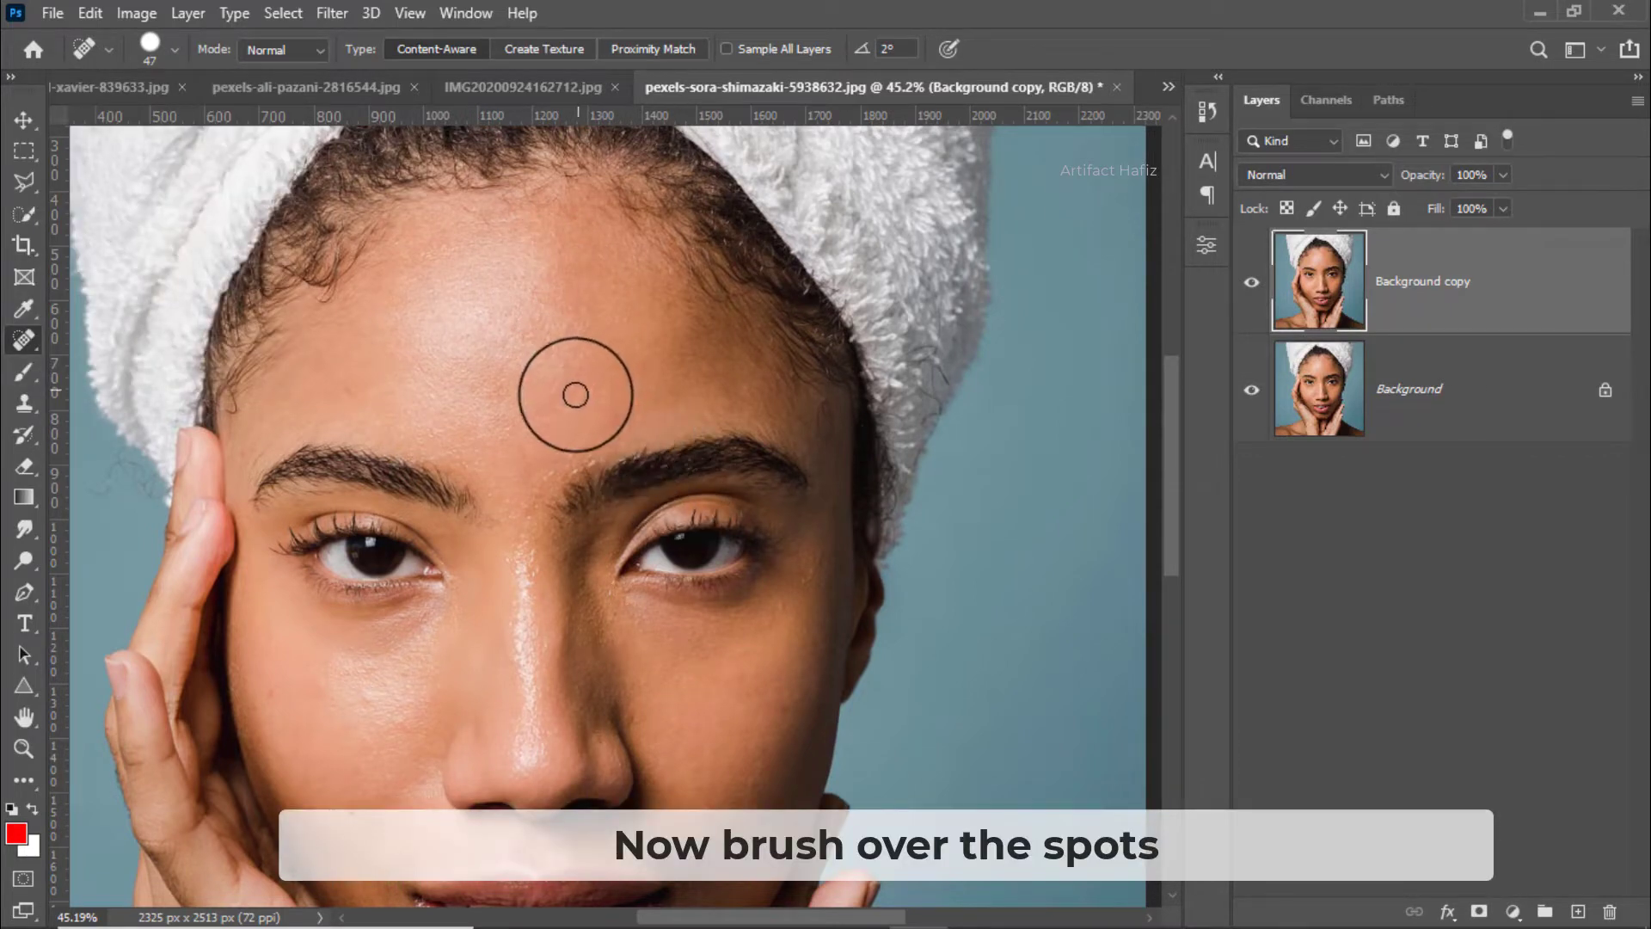
left_click_drag(575, 395, 571, 221)
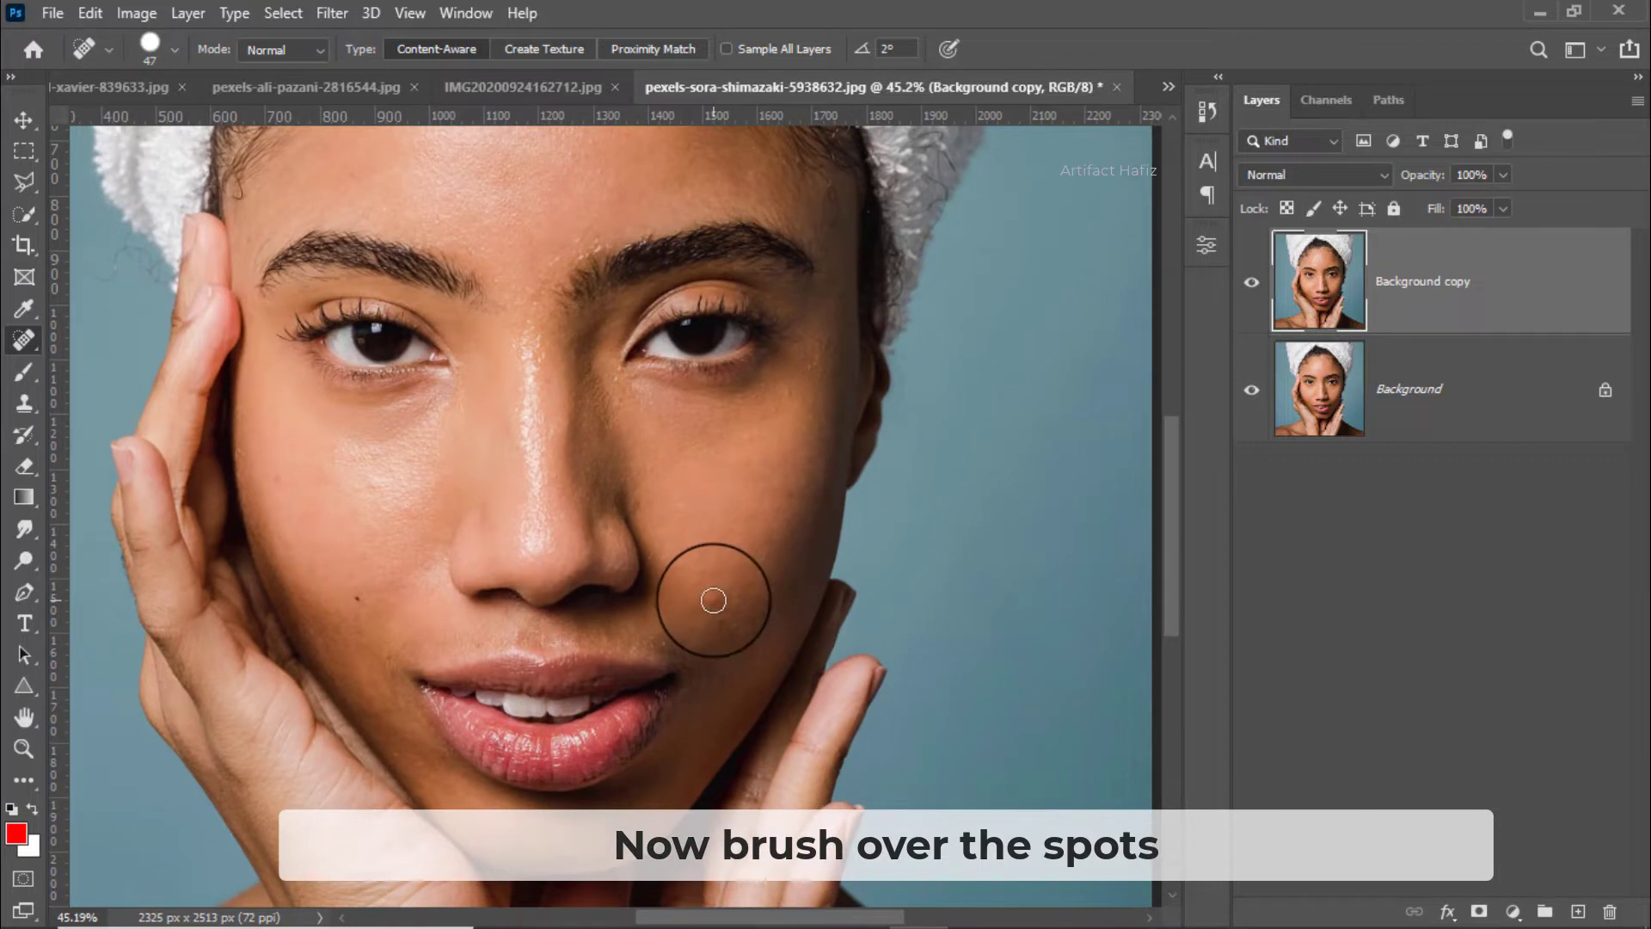
left_click(708, 596)
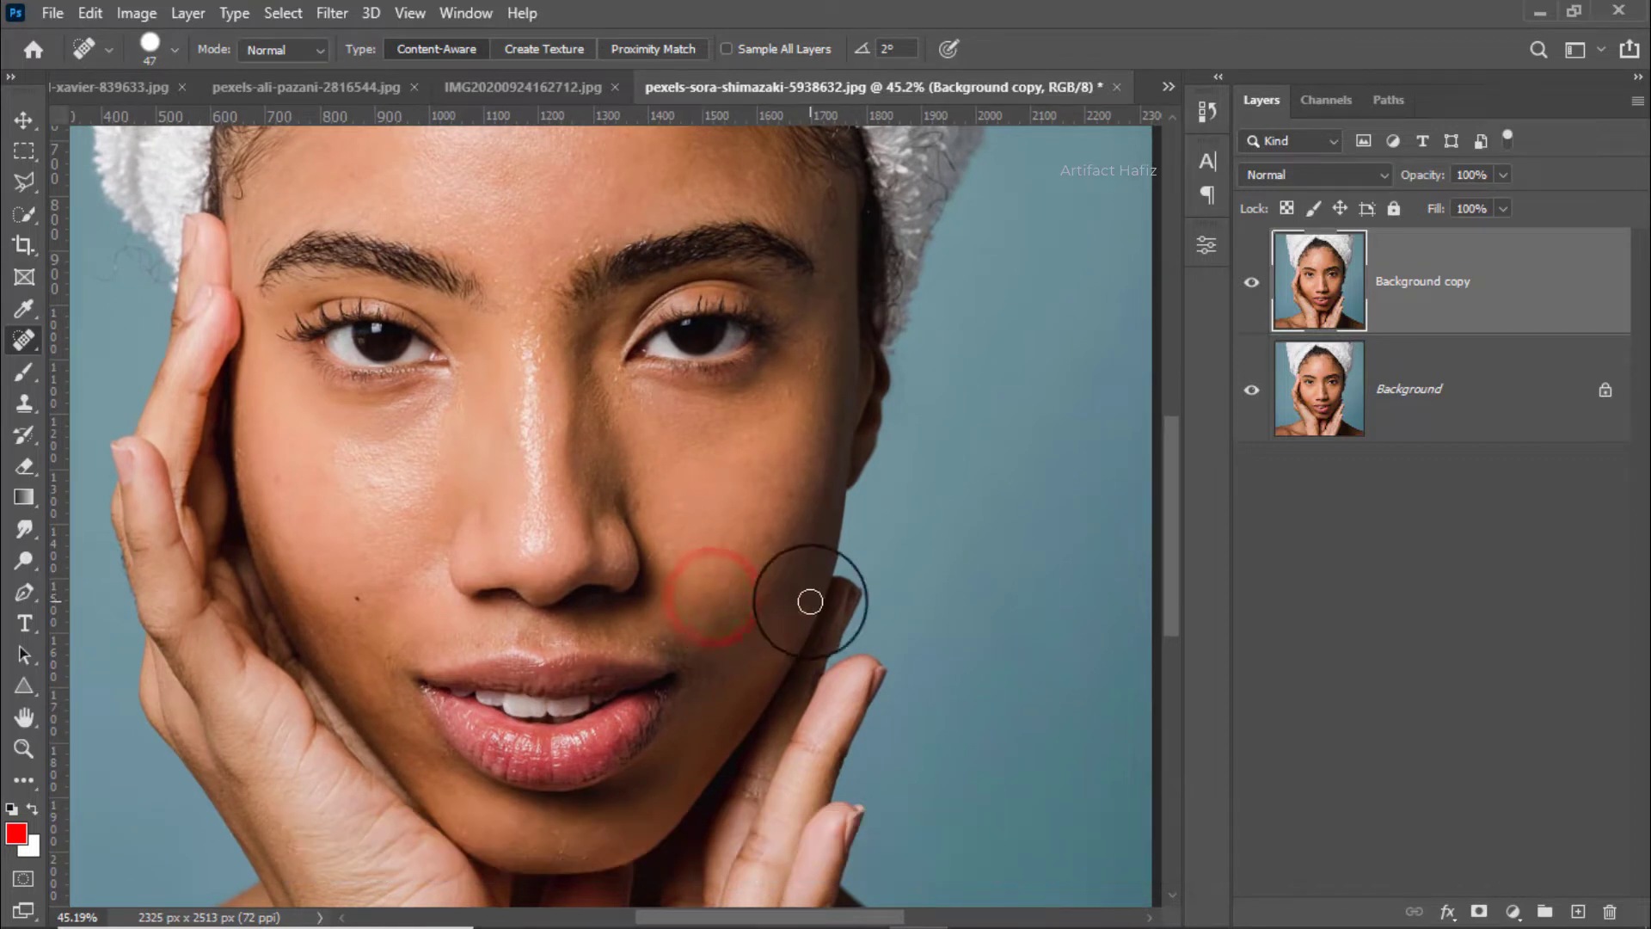
left_click(757, 570)
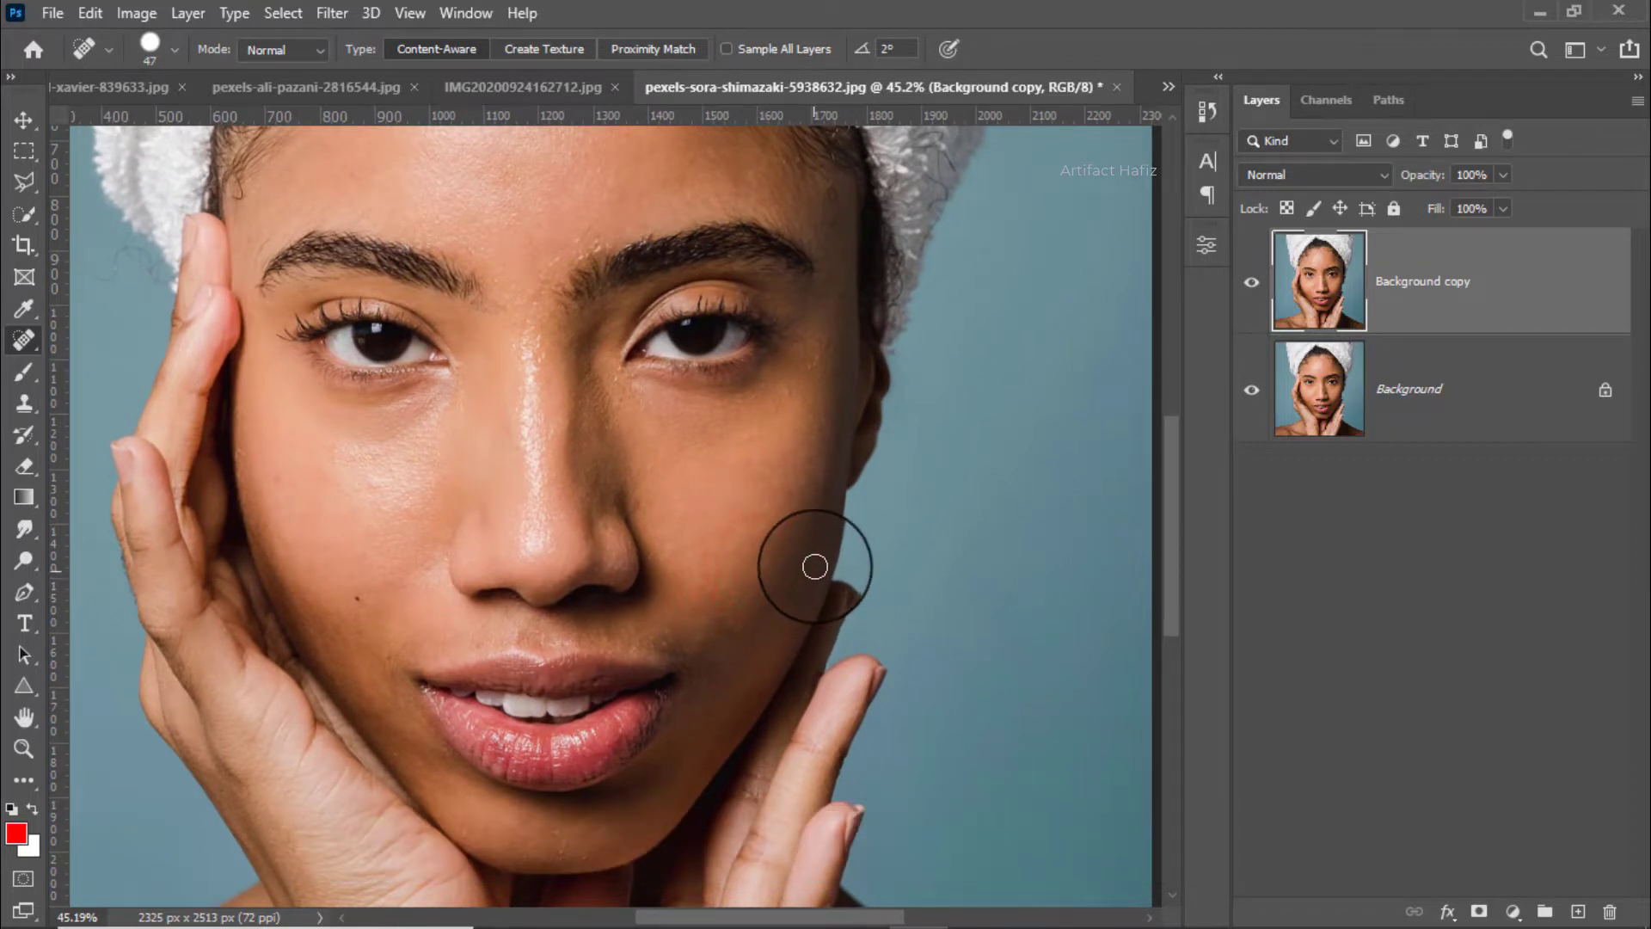
mouse_move(711, 450)
left_mouse_down()
mouse_move(745, 648)
mouse_move(776, 587)
mouse_move(735, 608)
left_mouse_up()
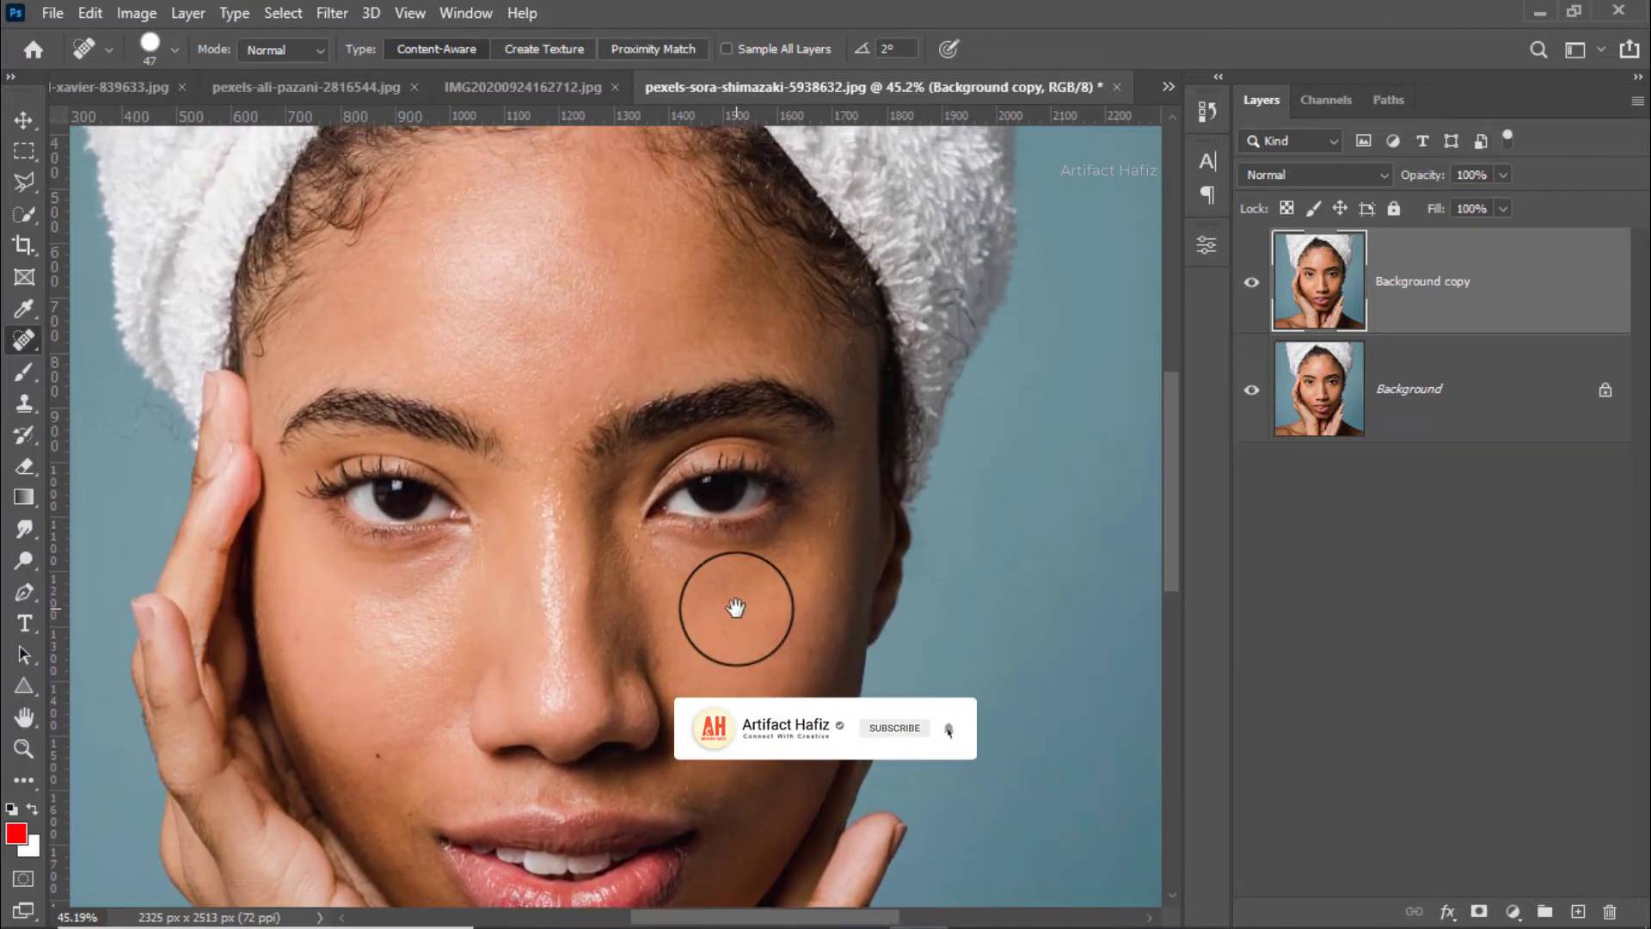
Toggle the copy's visibility to compare the healed skin with the original.
left_click(1252, 284)
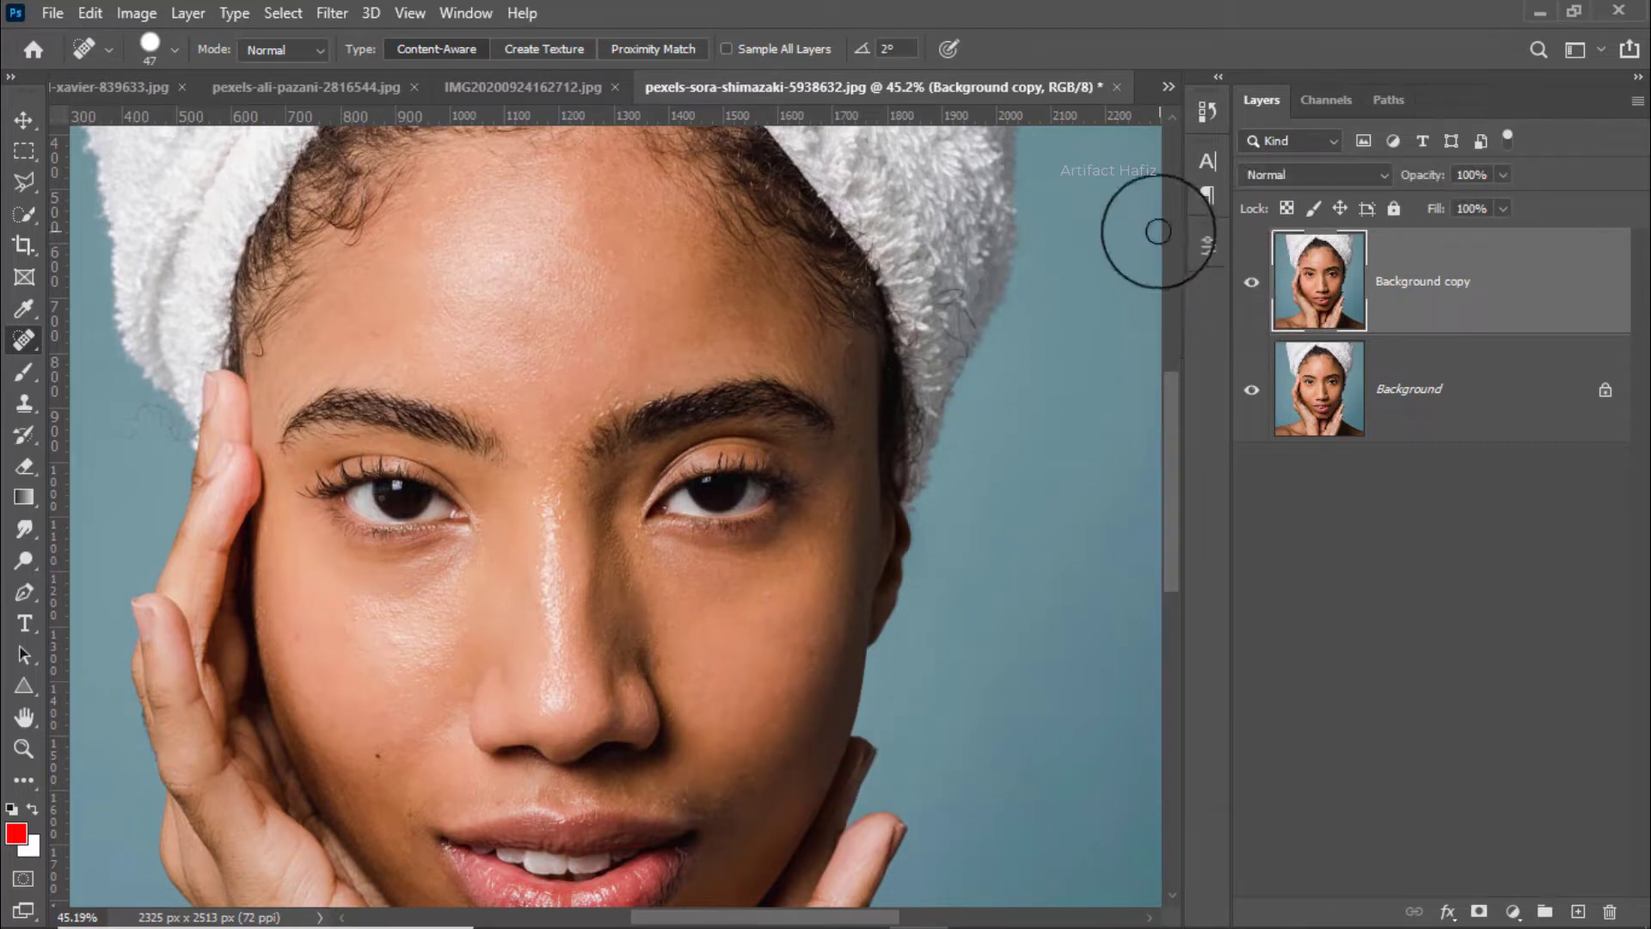
scroll(748, 400, "down", 2)
scroll(741, 398, "down", 1)
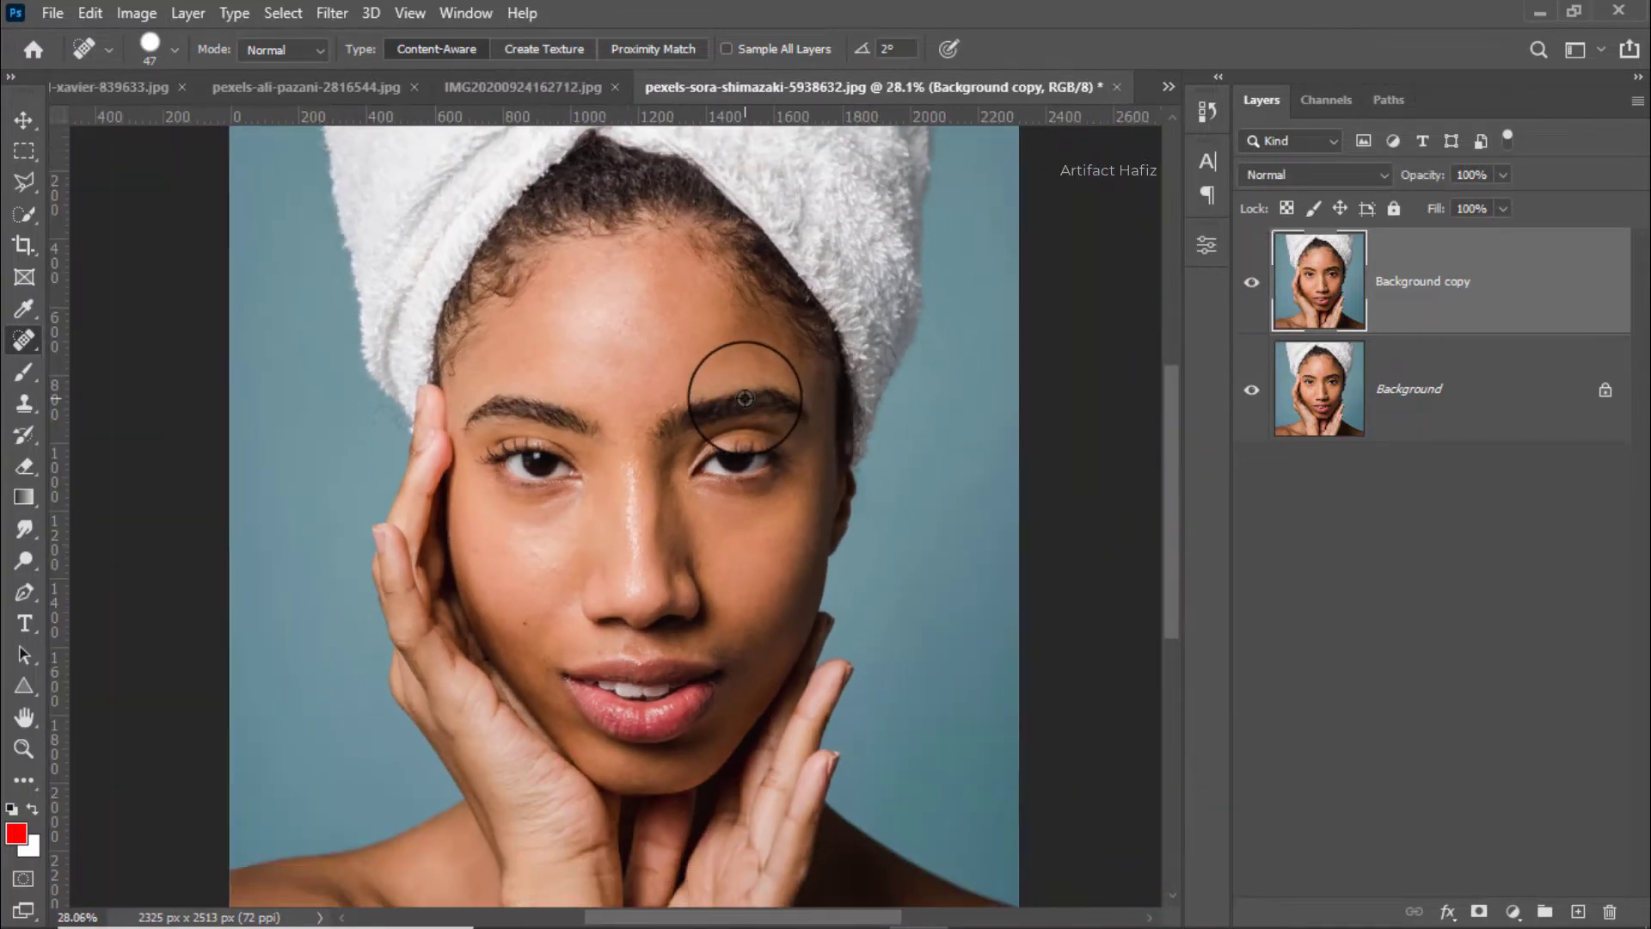
scroll(739, 398, "down", 1)
scroll(739, 398, "up", 1)
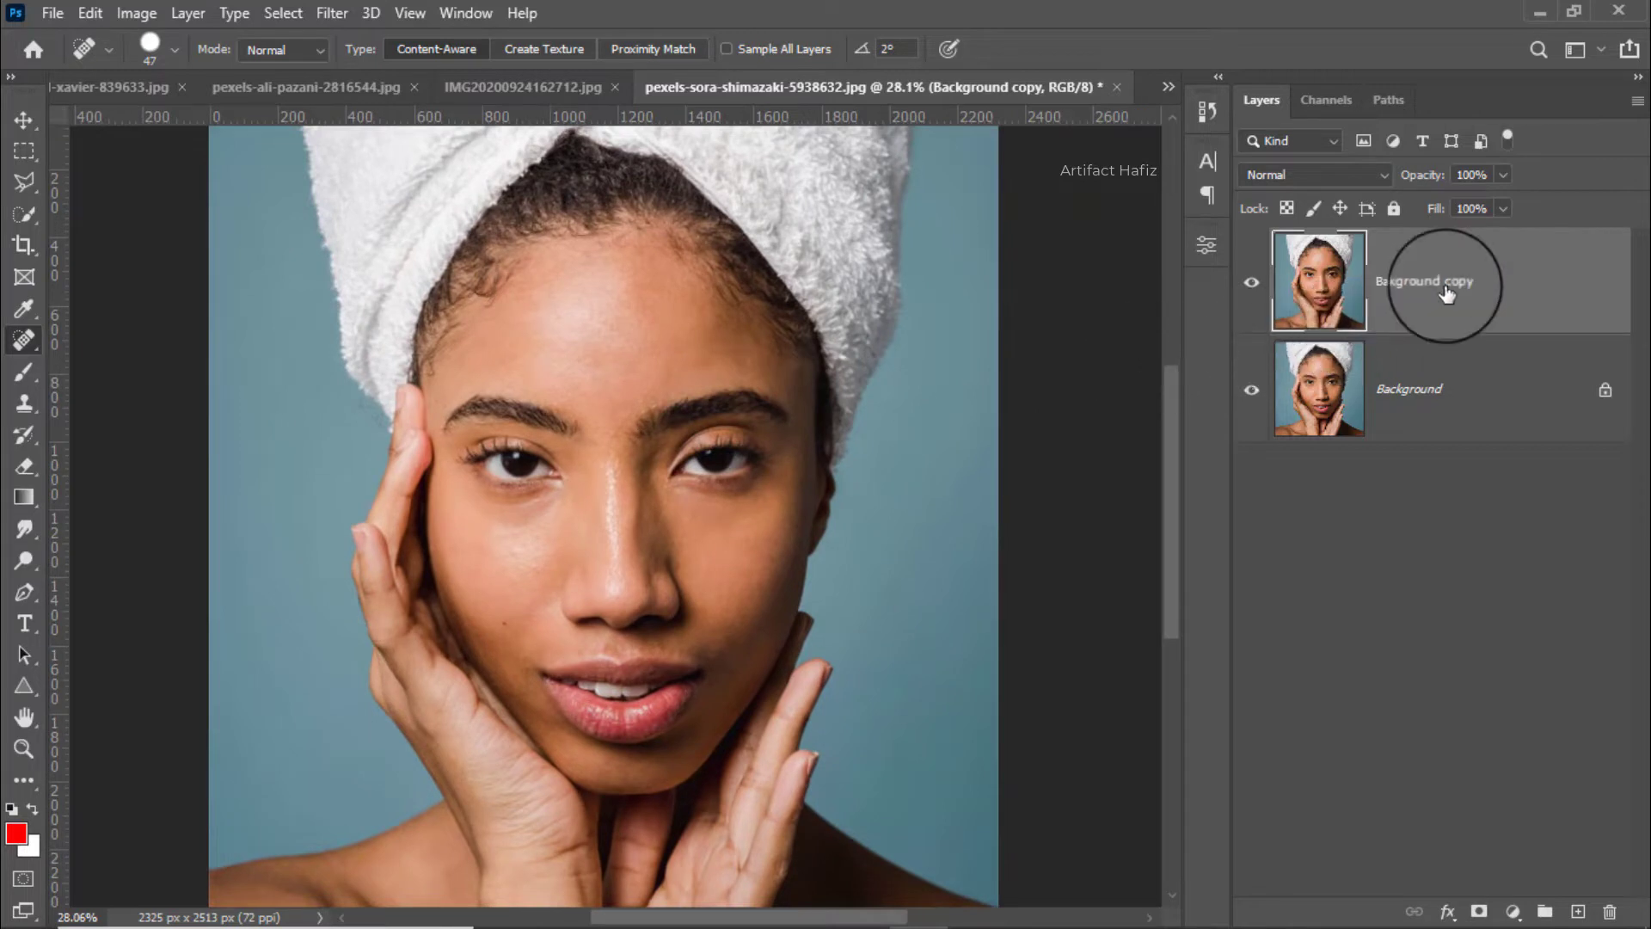
Duplicate the healed layer with Ctrl+J and convert it for Smart Filters.
key("ctrl+j")
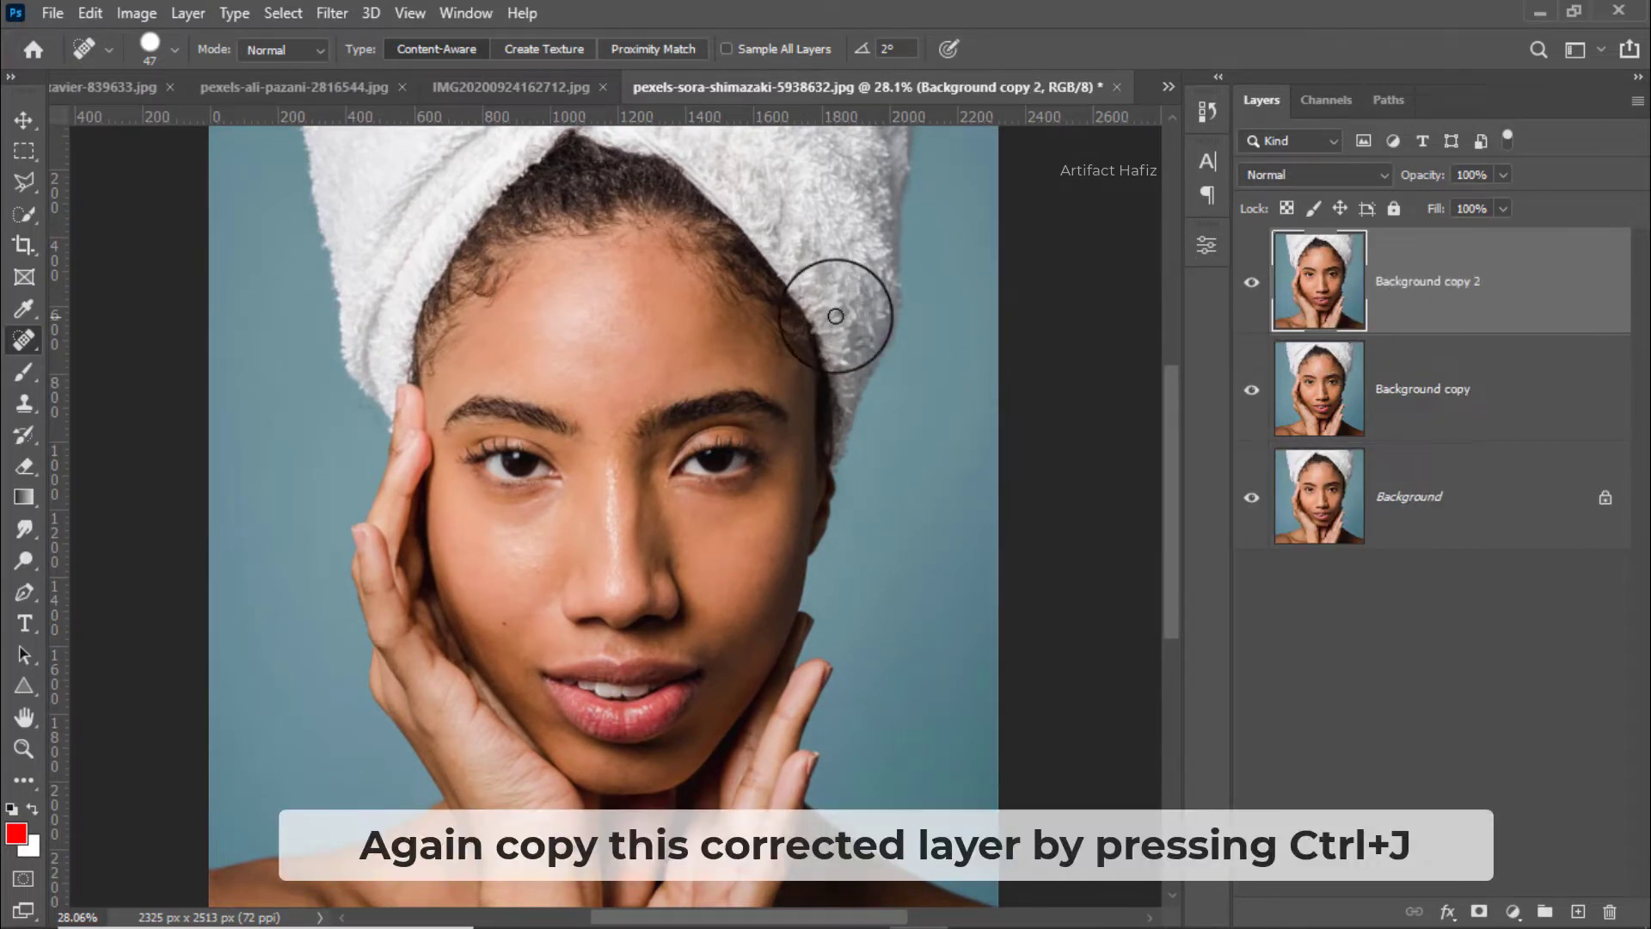
left_click(25, 119)
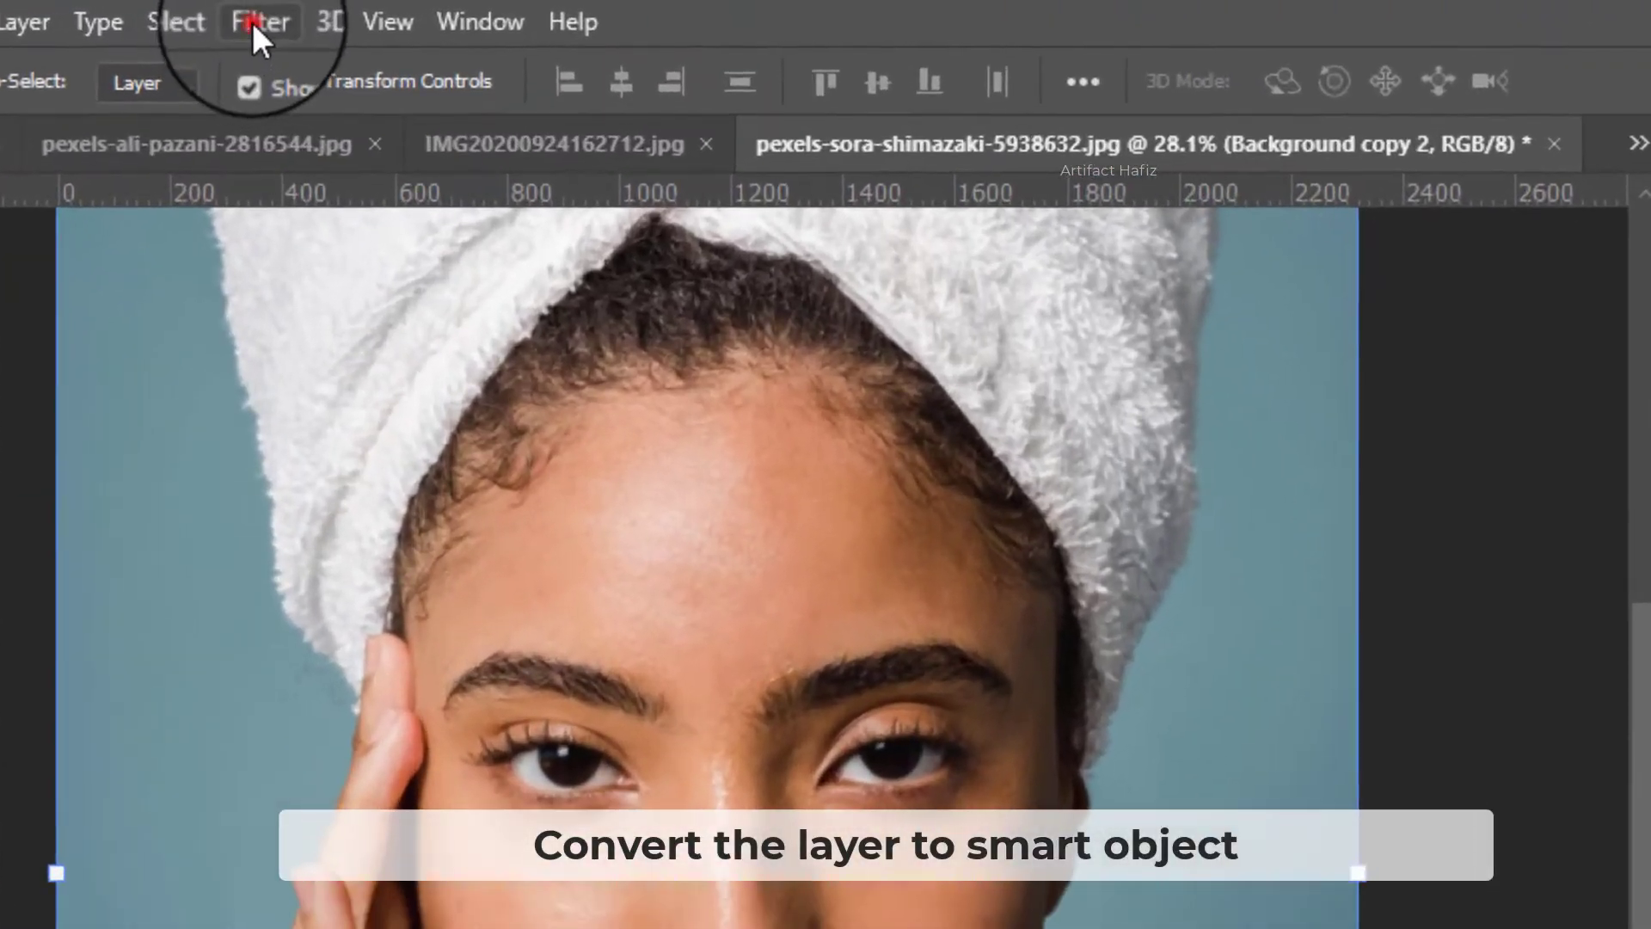
left_click(251, 22)
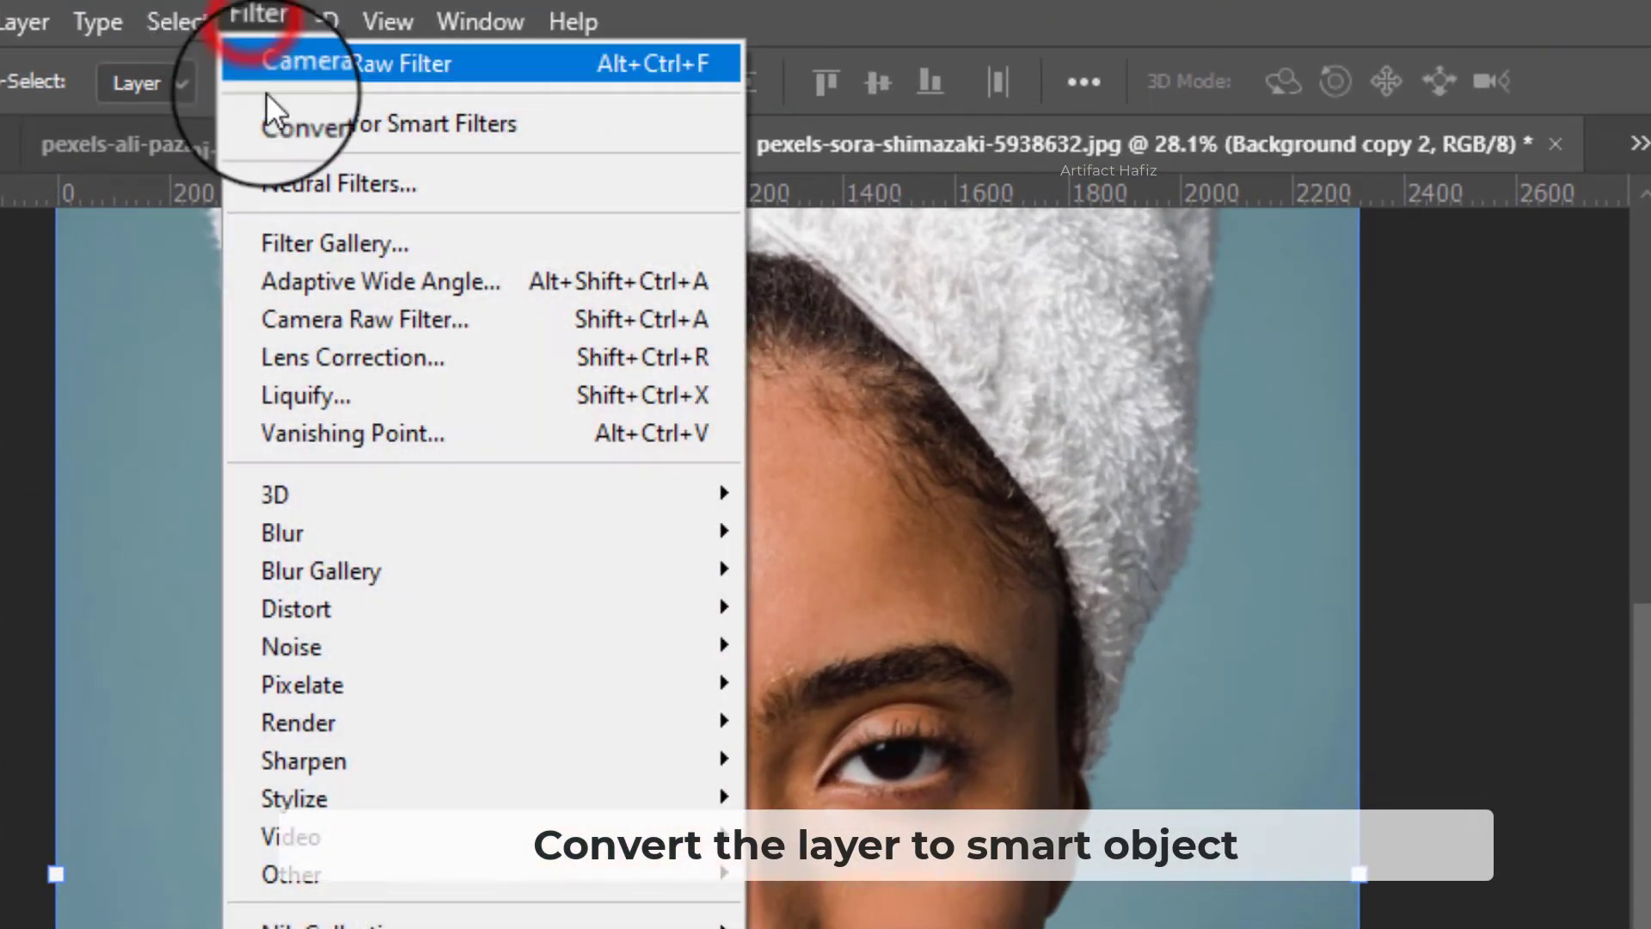
left_click(274, 110)
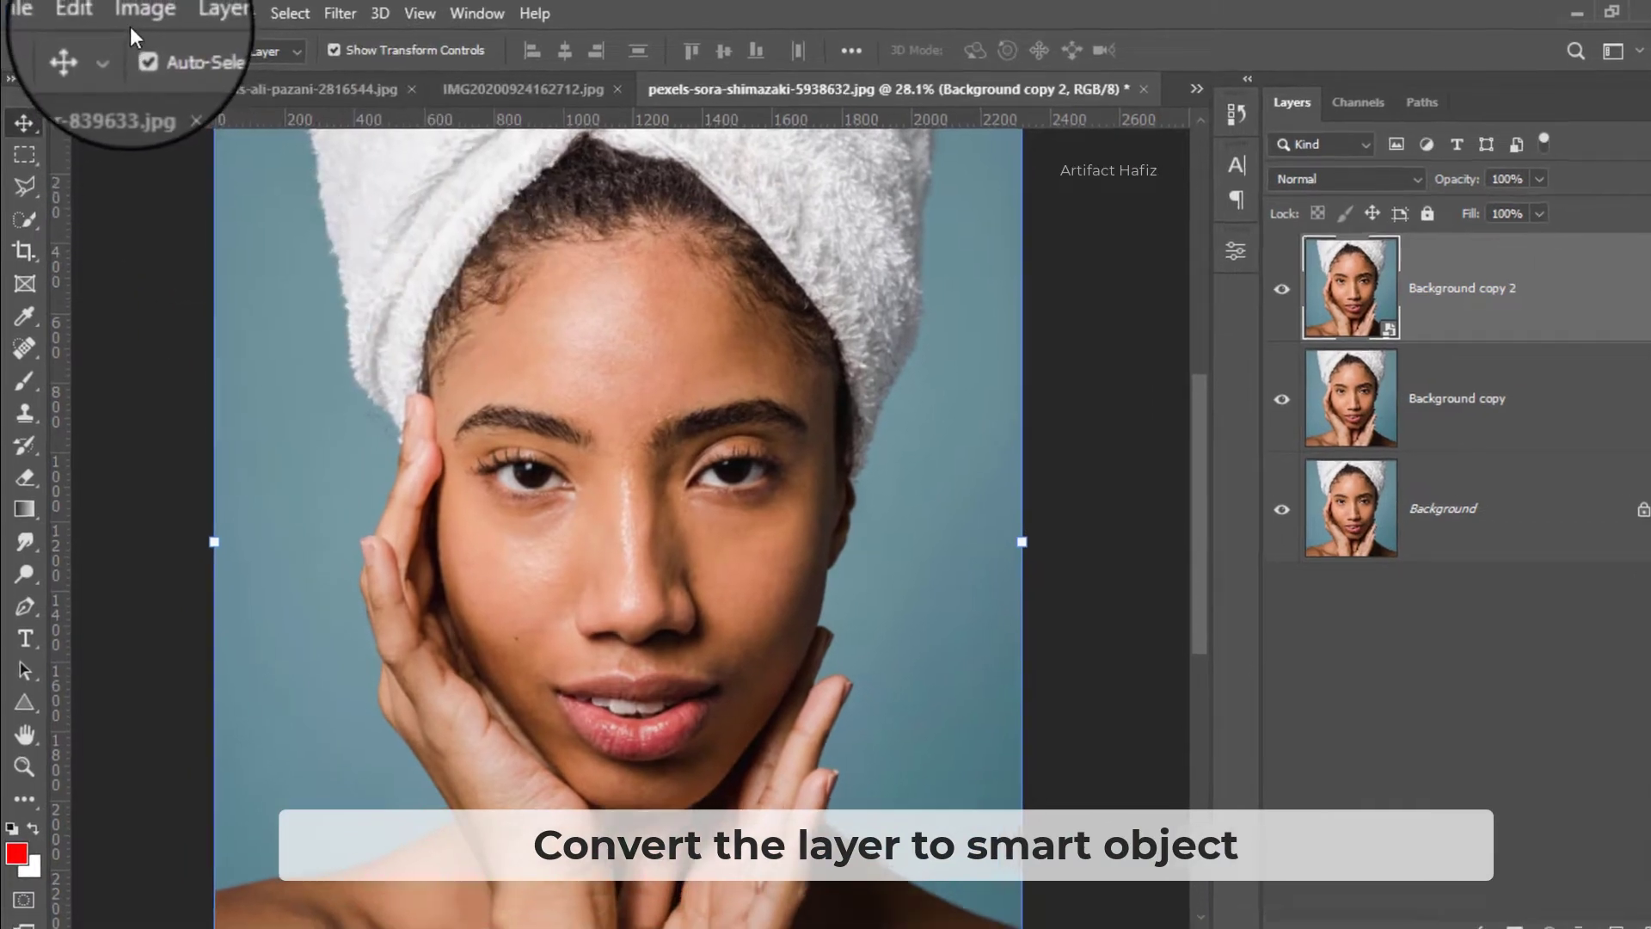
Invert the smart object, set its blend mode to Vivid Light, and compare the result.
left_click(139, 12)
mouse_move(296, 127)
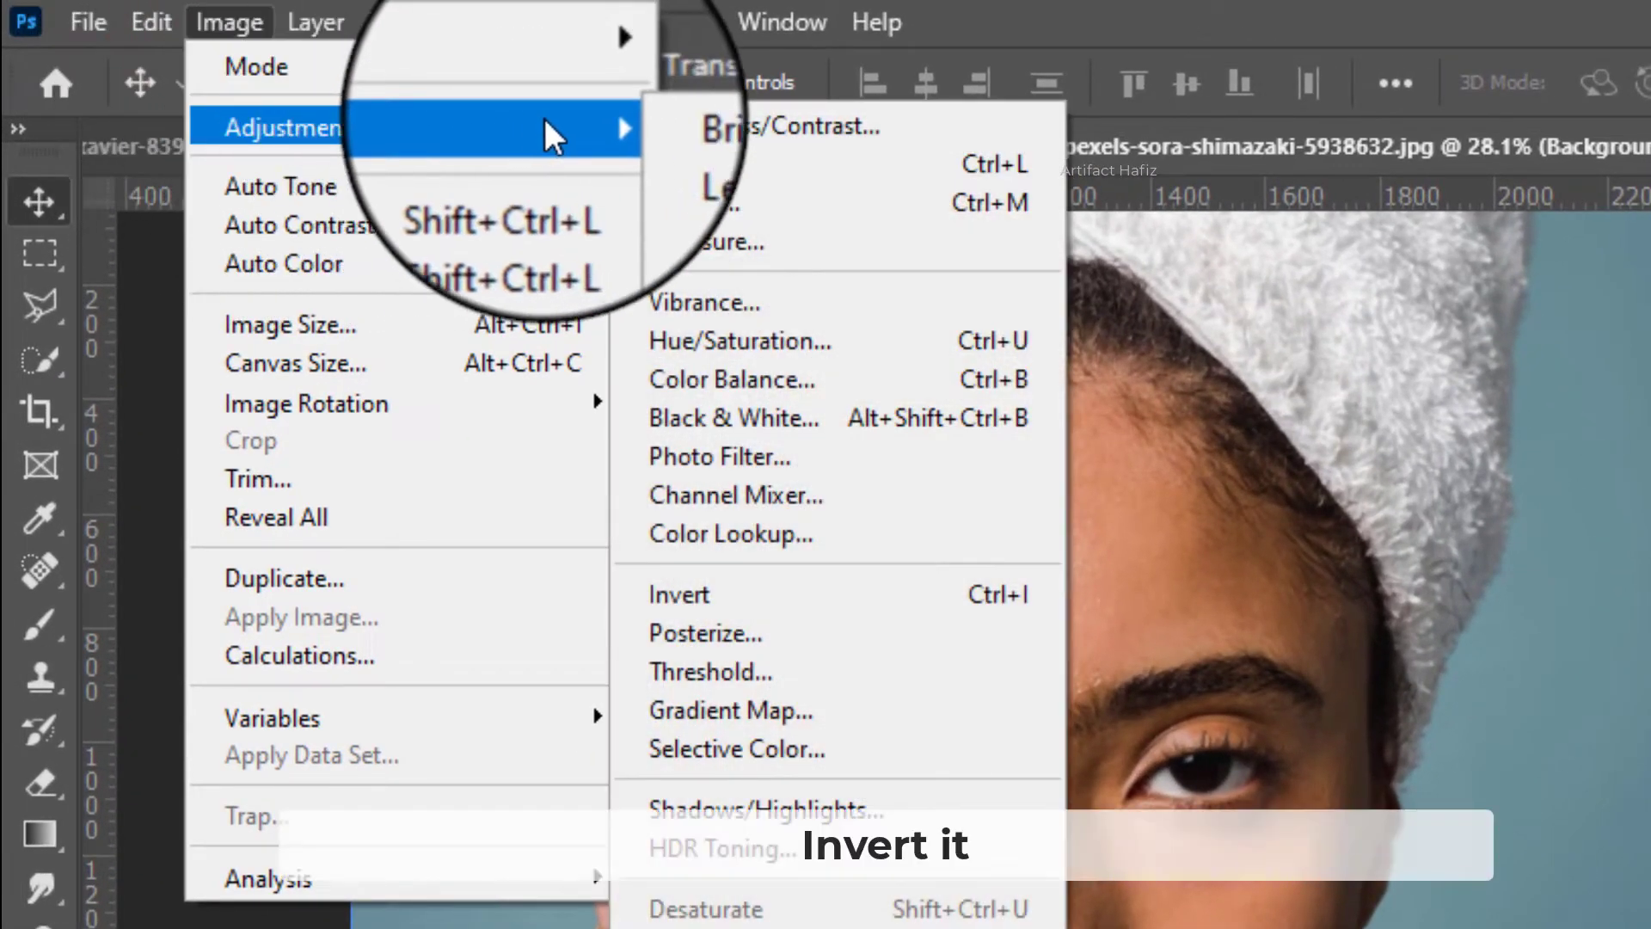
left_click(683, 595)
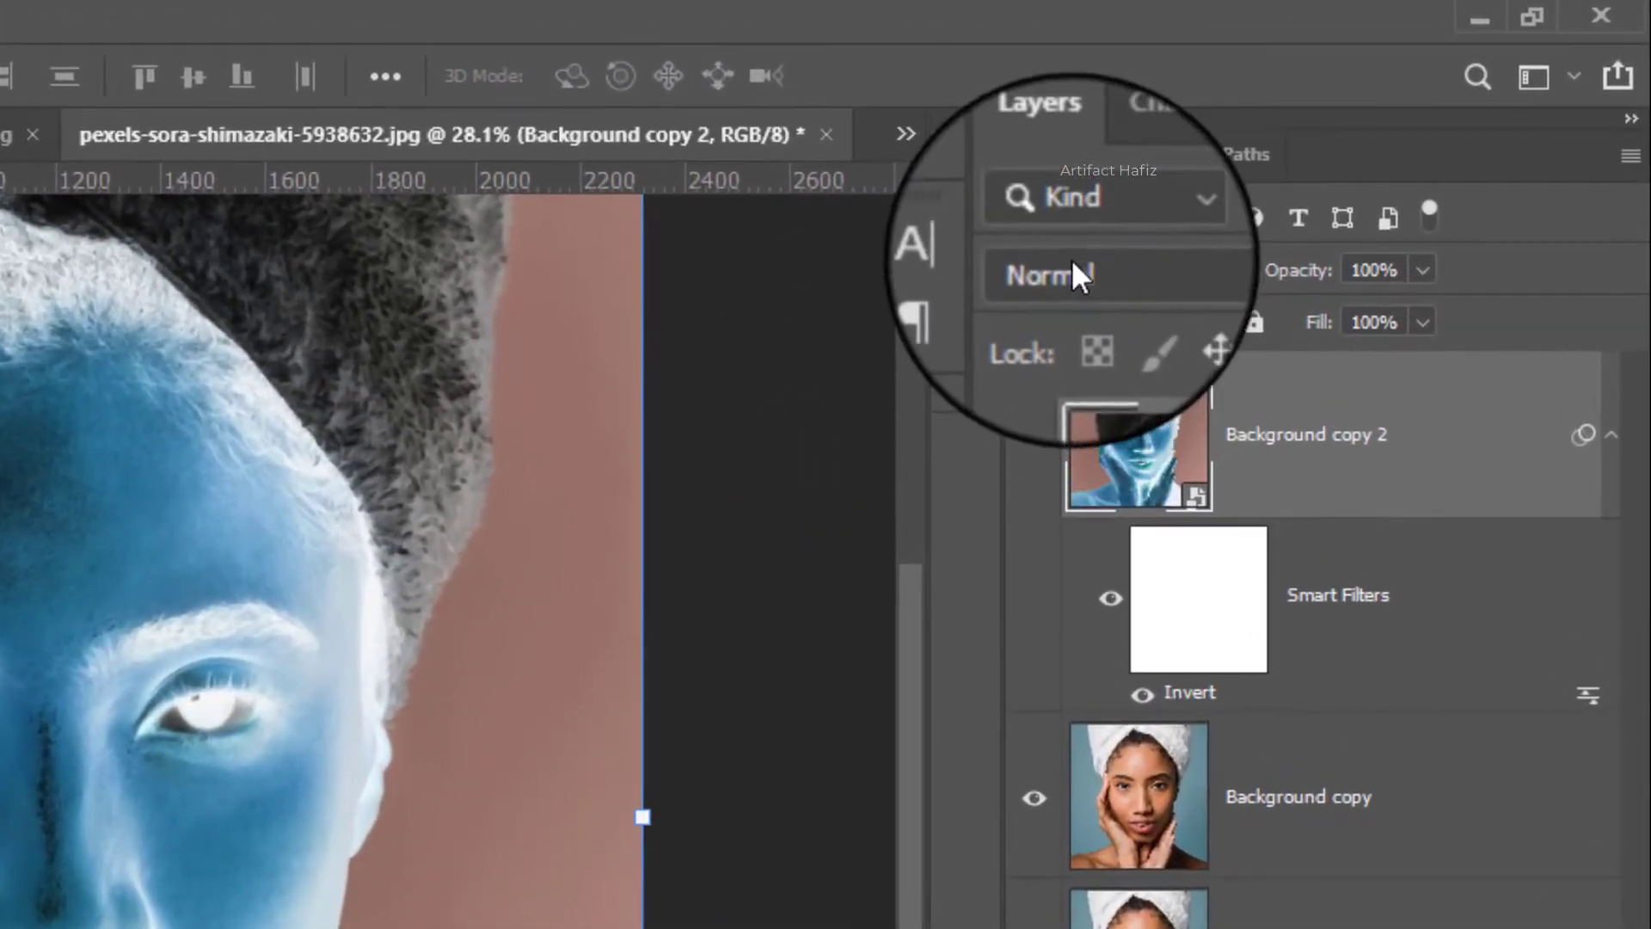
left_click(1074, 271)
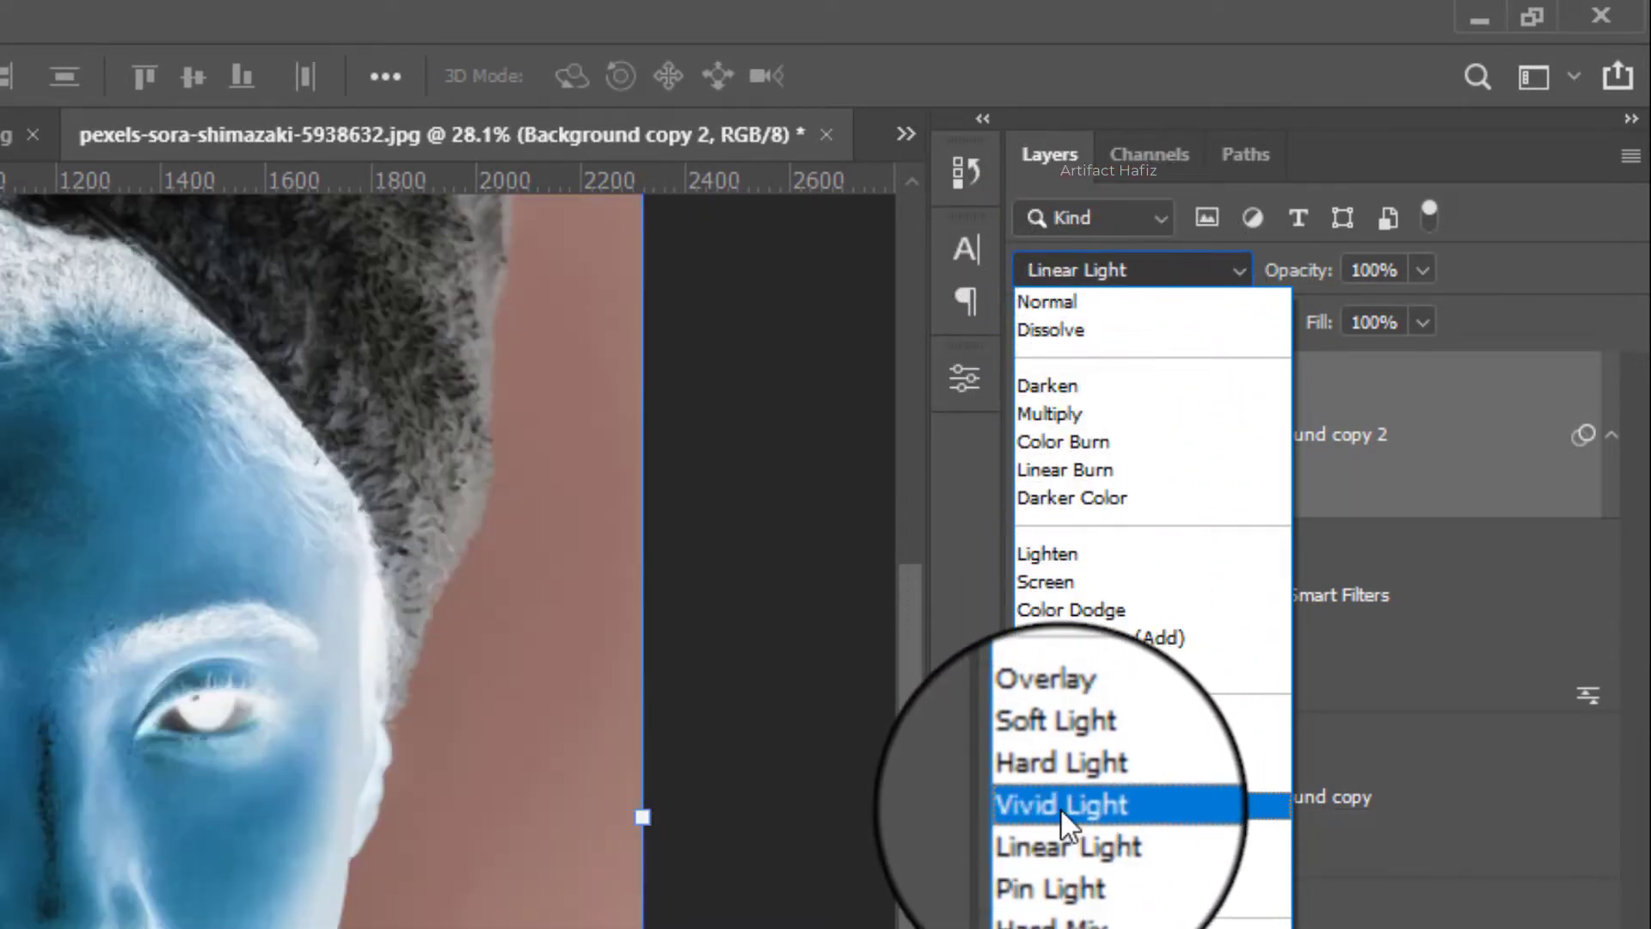
left_click(1060, 804)
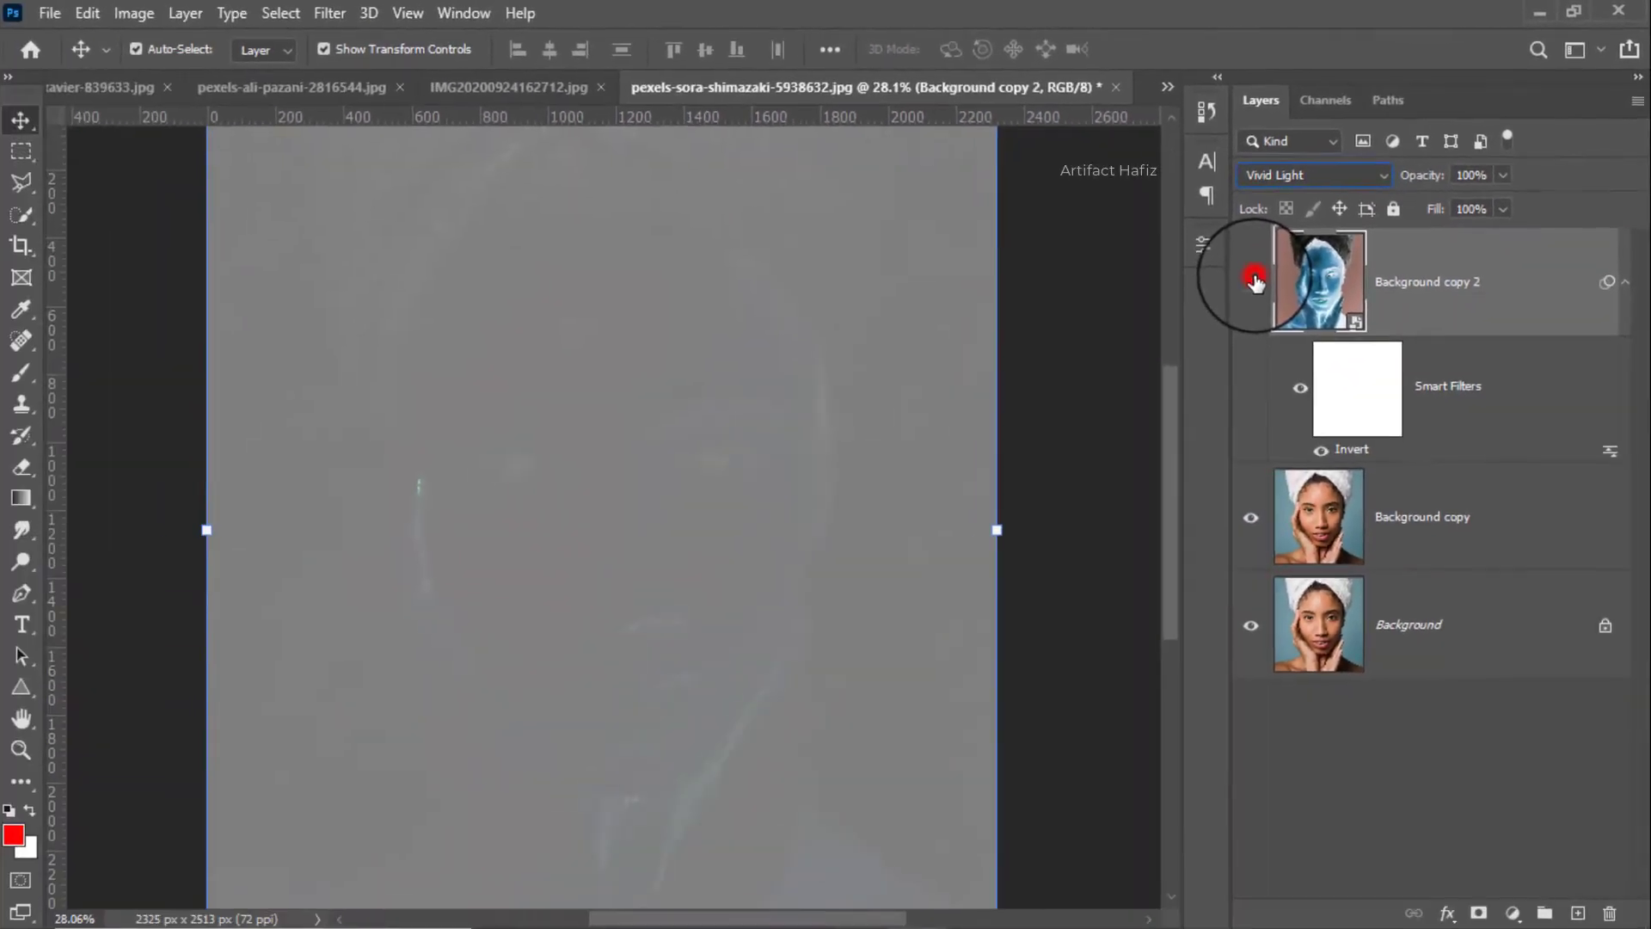
left_click(1252, 282)
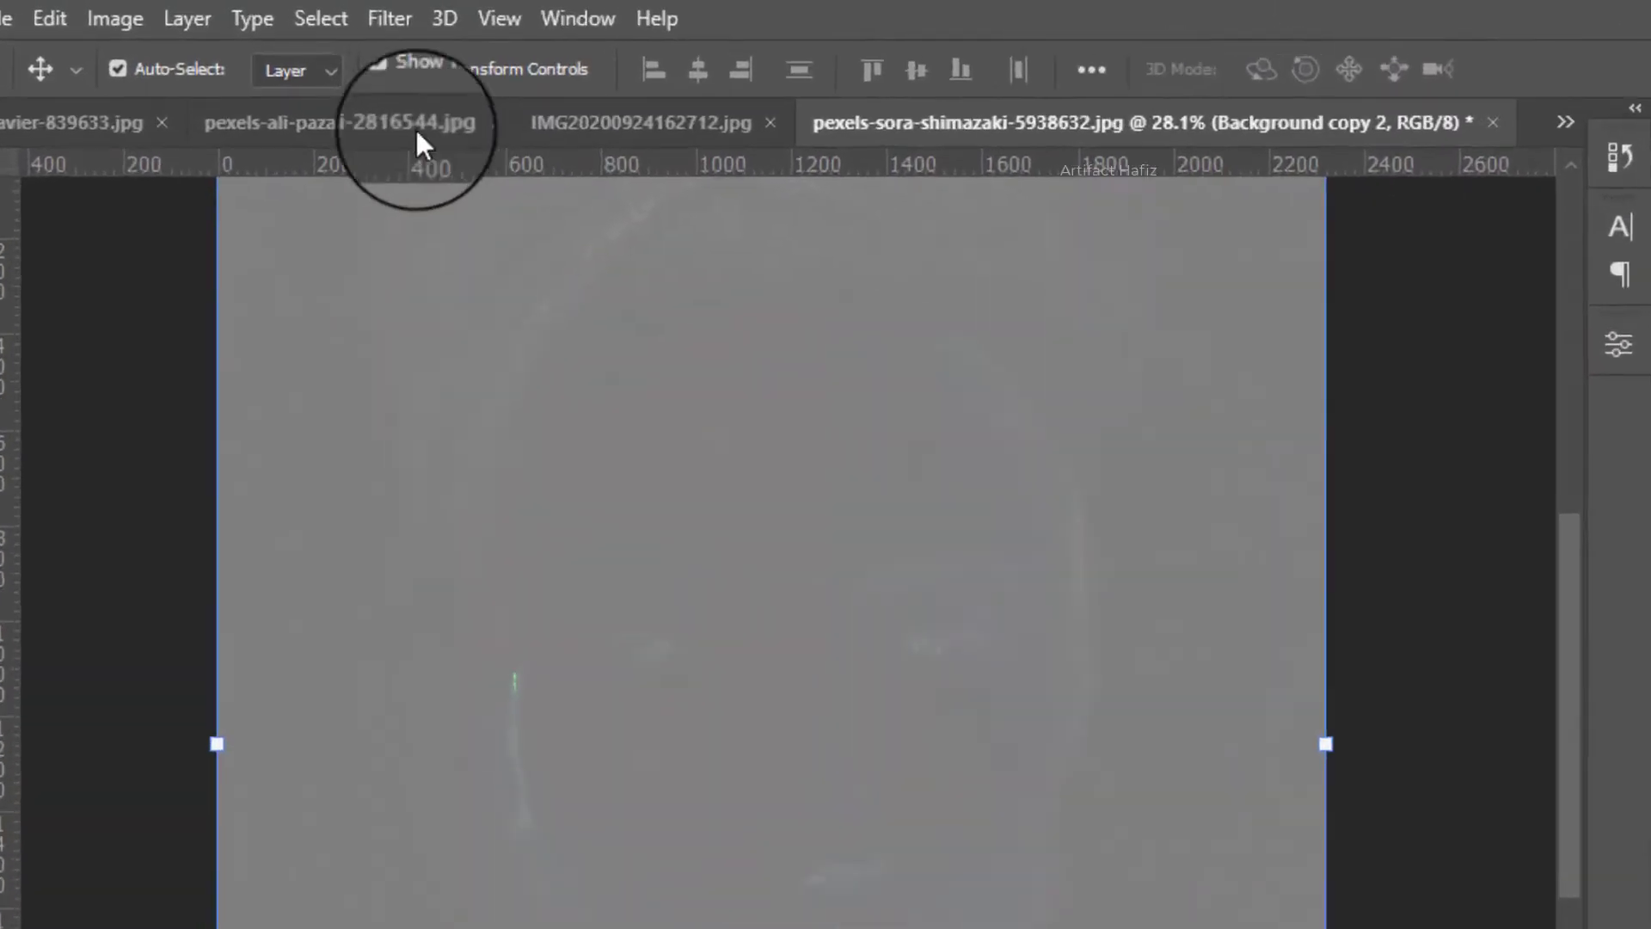
Apply a High Pass smart filter with a 19.4-pixel radius to Background copy 2.
left_click(330, 14)
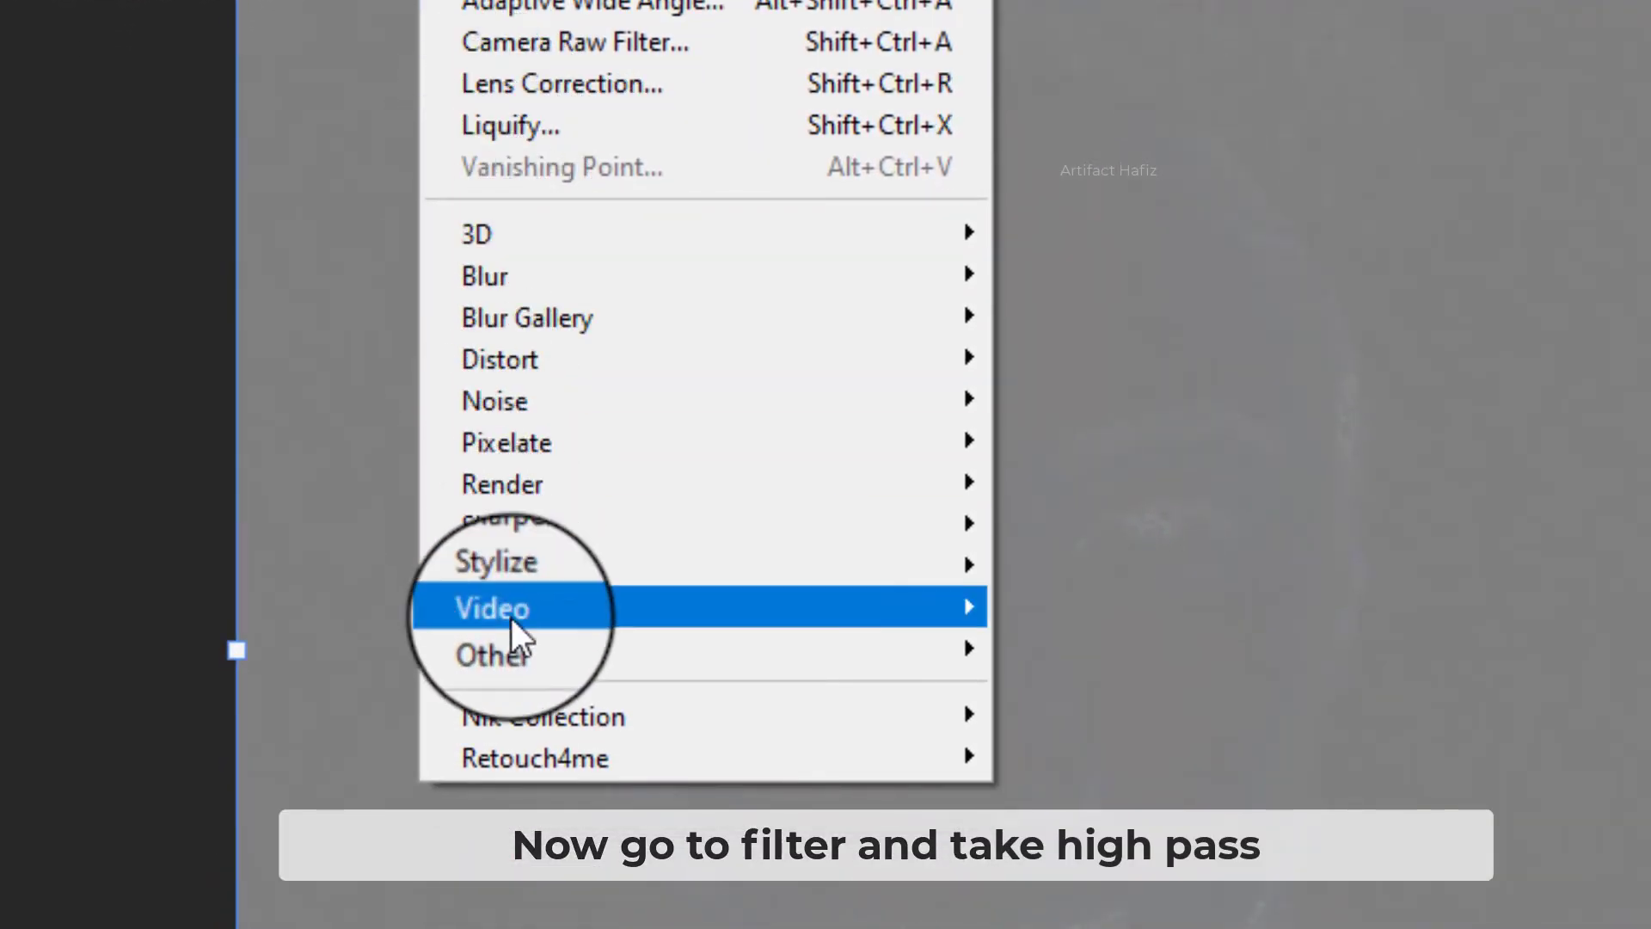
mouse_move(696, 650)
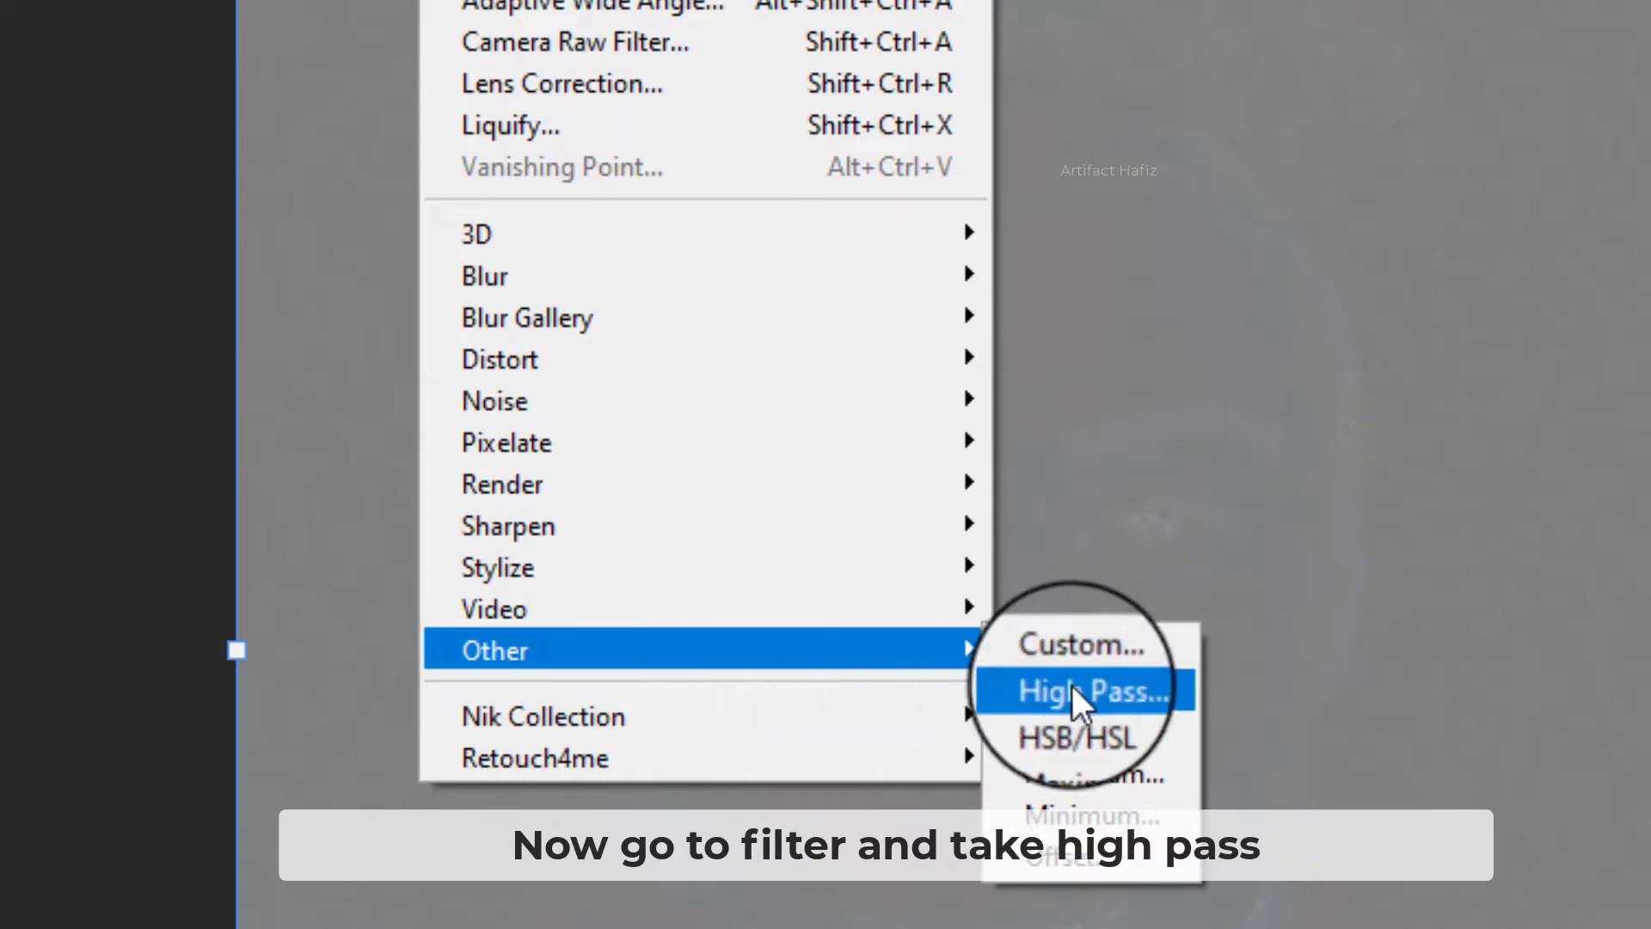
left_click(1104, 691)
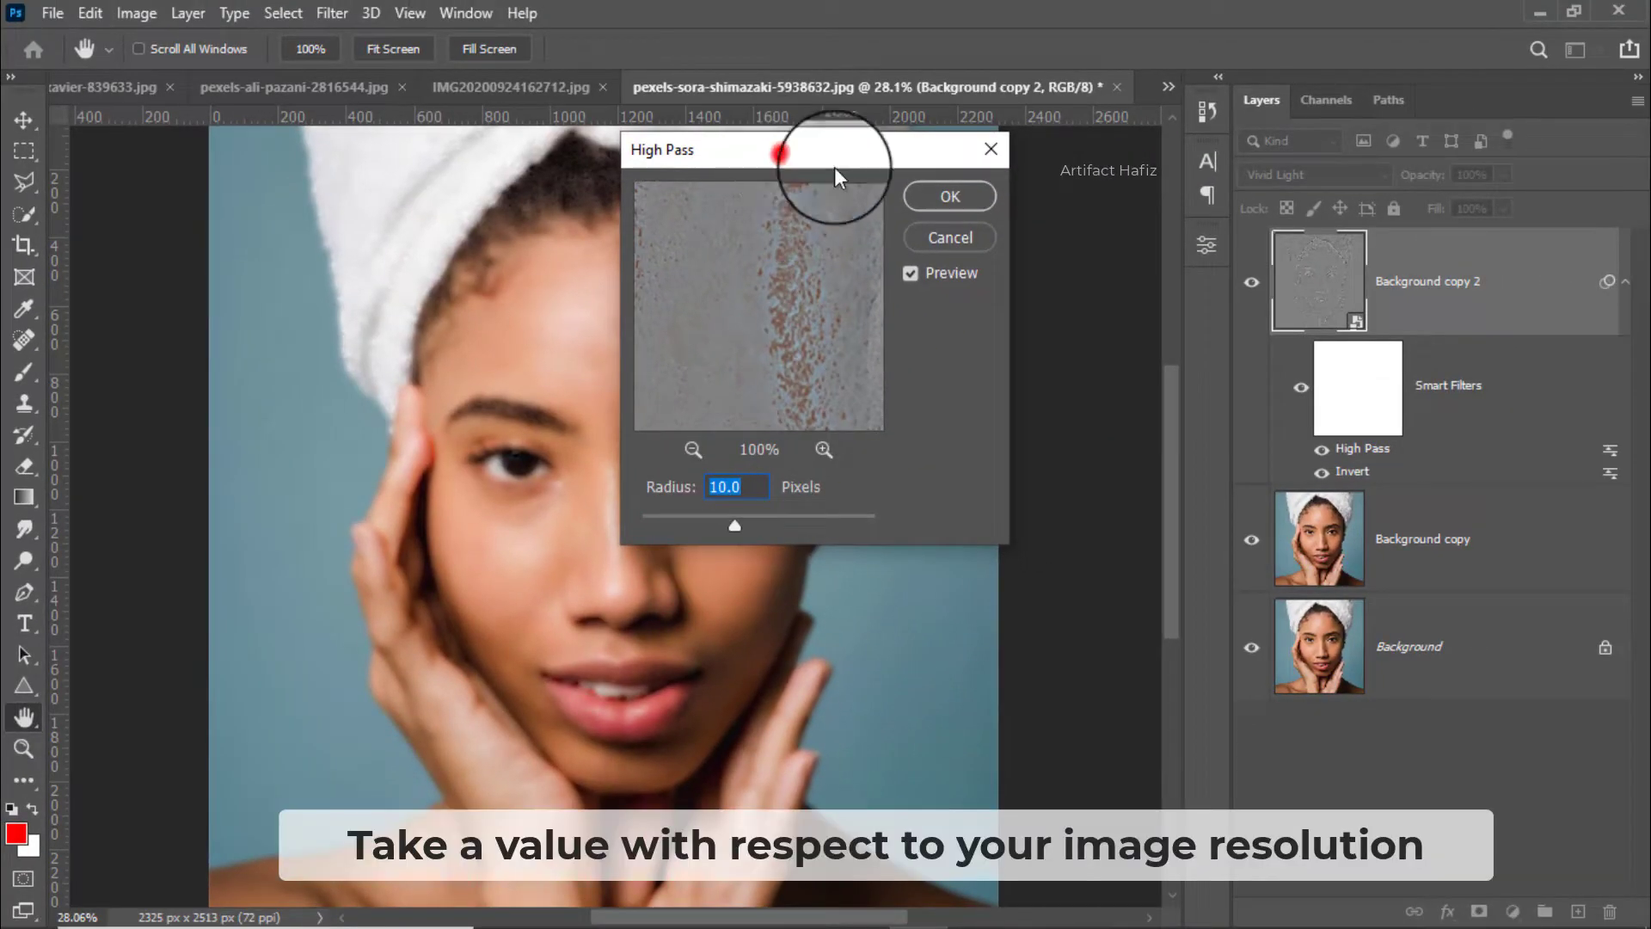
left_click_drag(834, 167, 1012, 202)
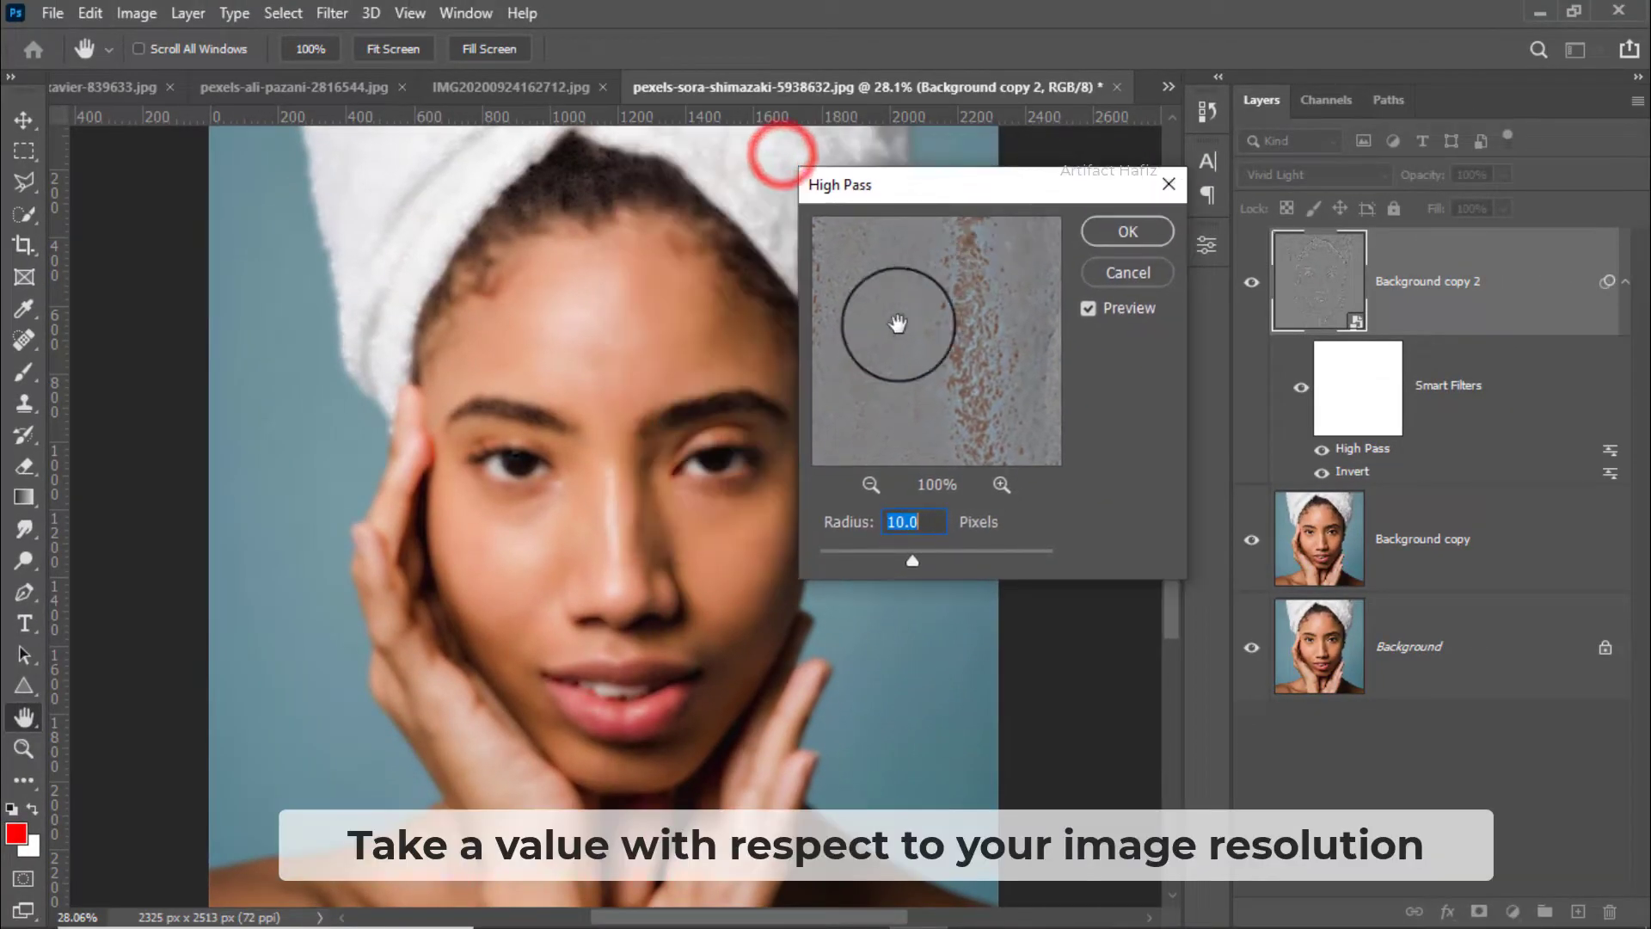
left_click_drag(910, 557, 920, 562)
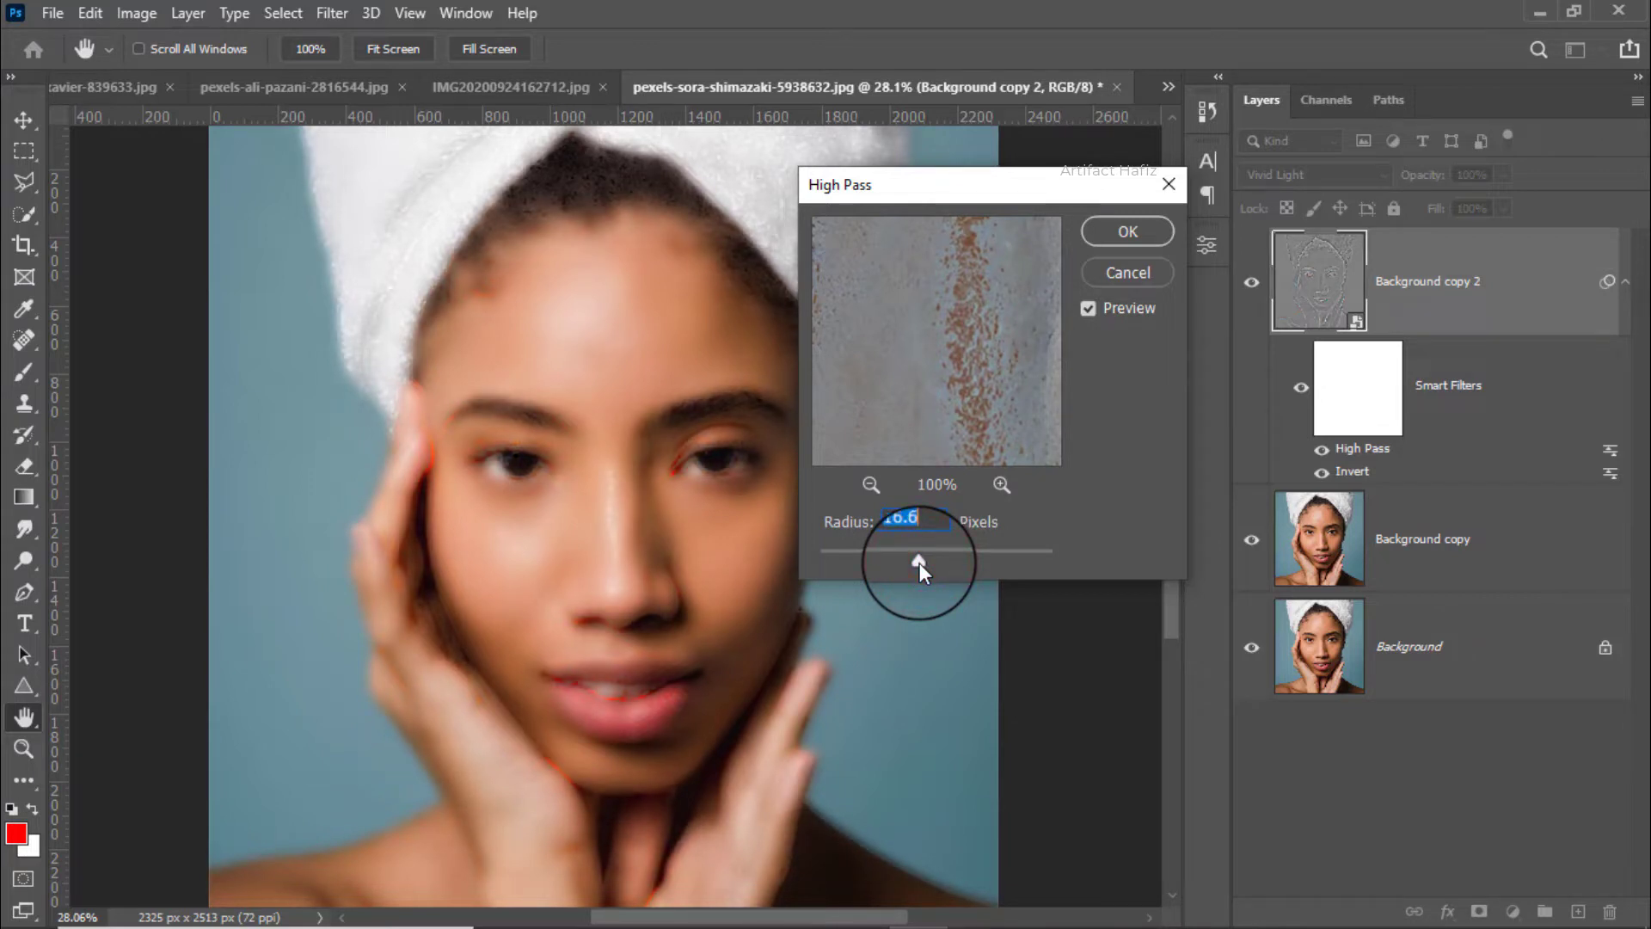
left_click_drag(920, 563, 921, 562)
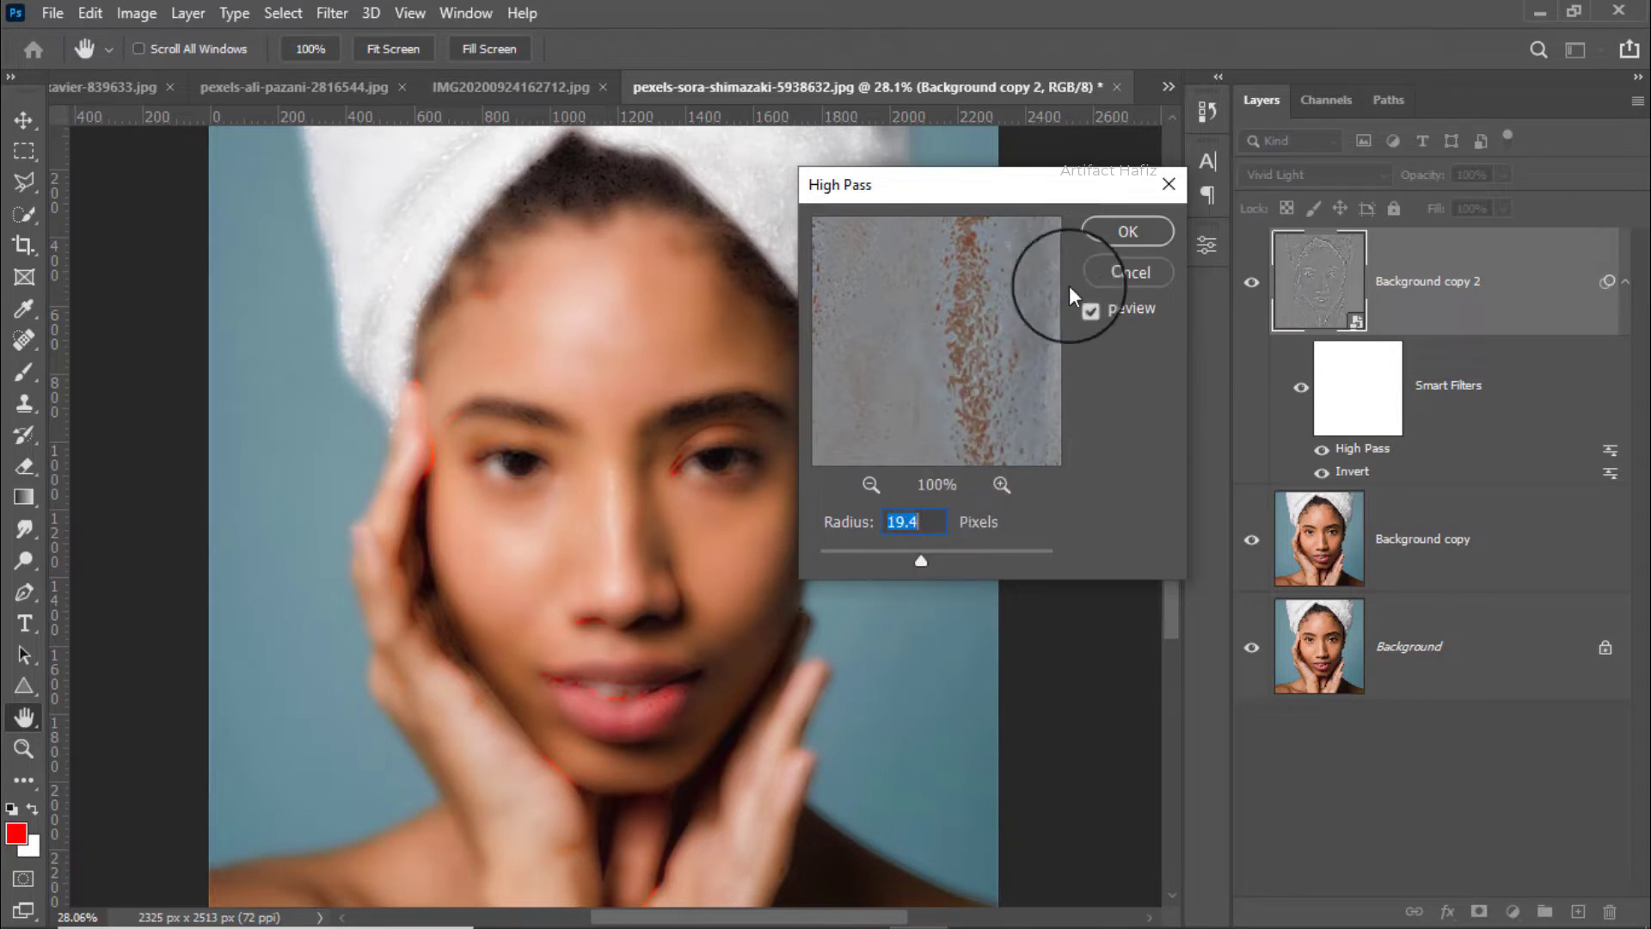
left_click(1113, 233)
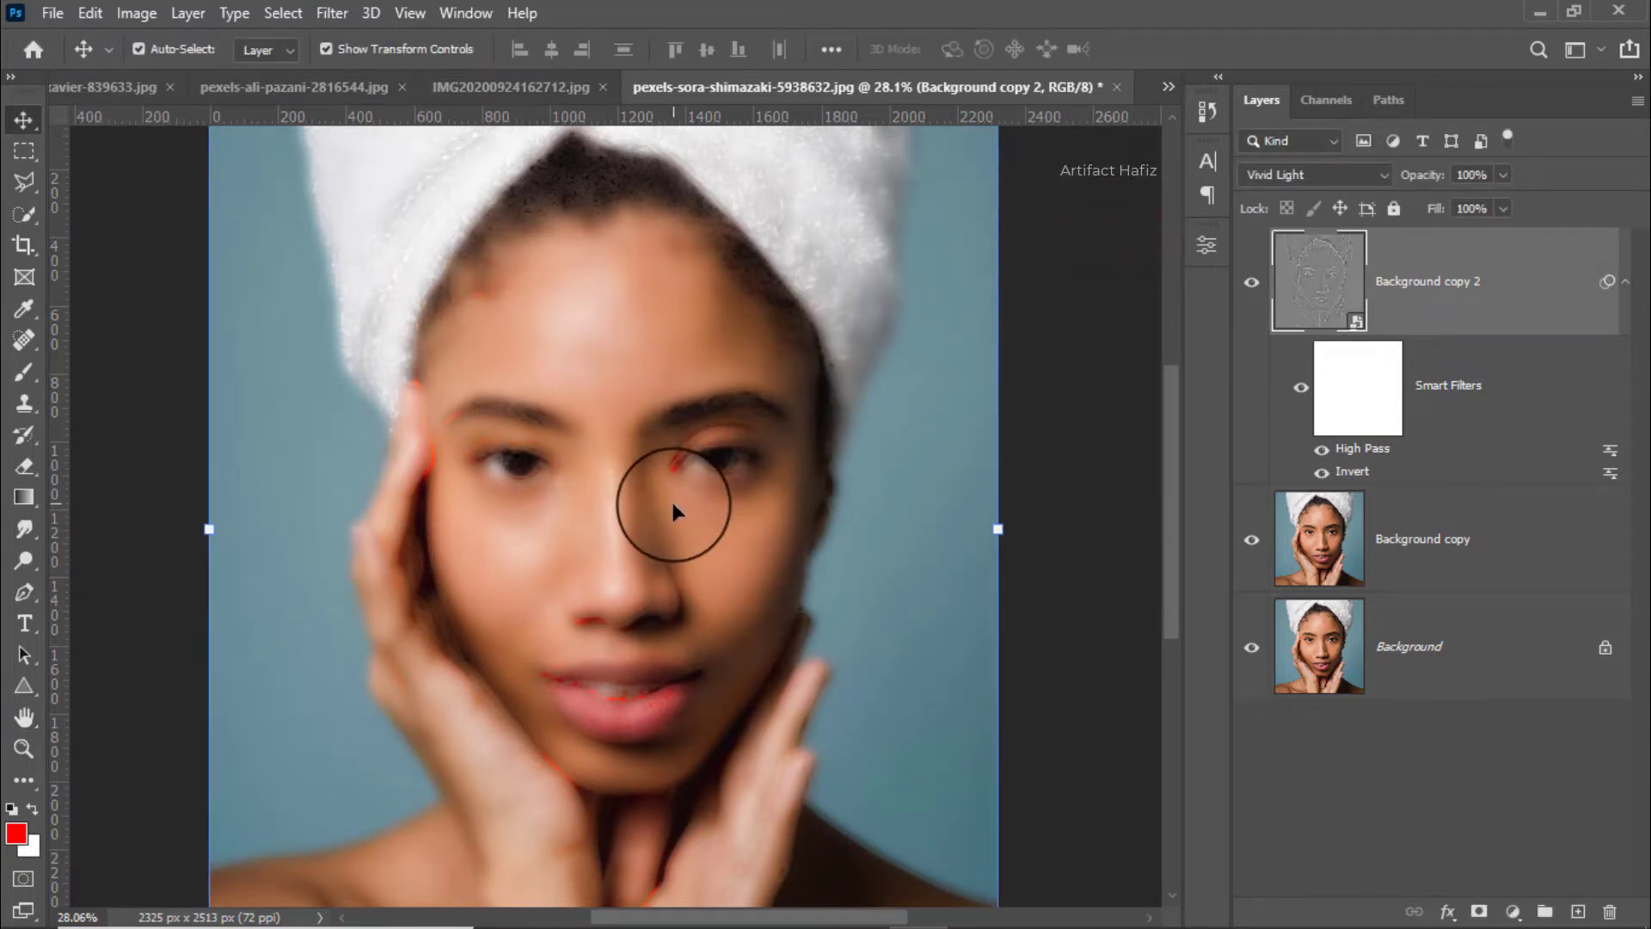
scroll(659, 522, "up", 2)
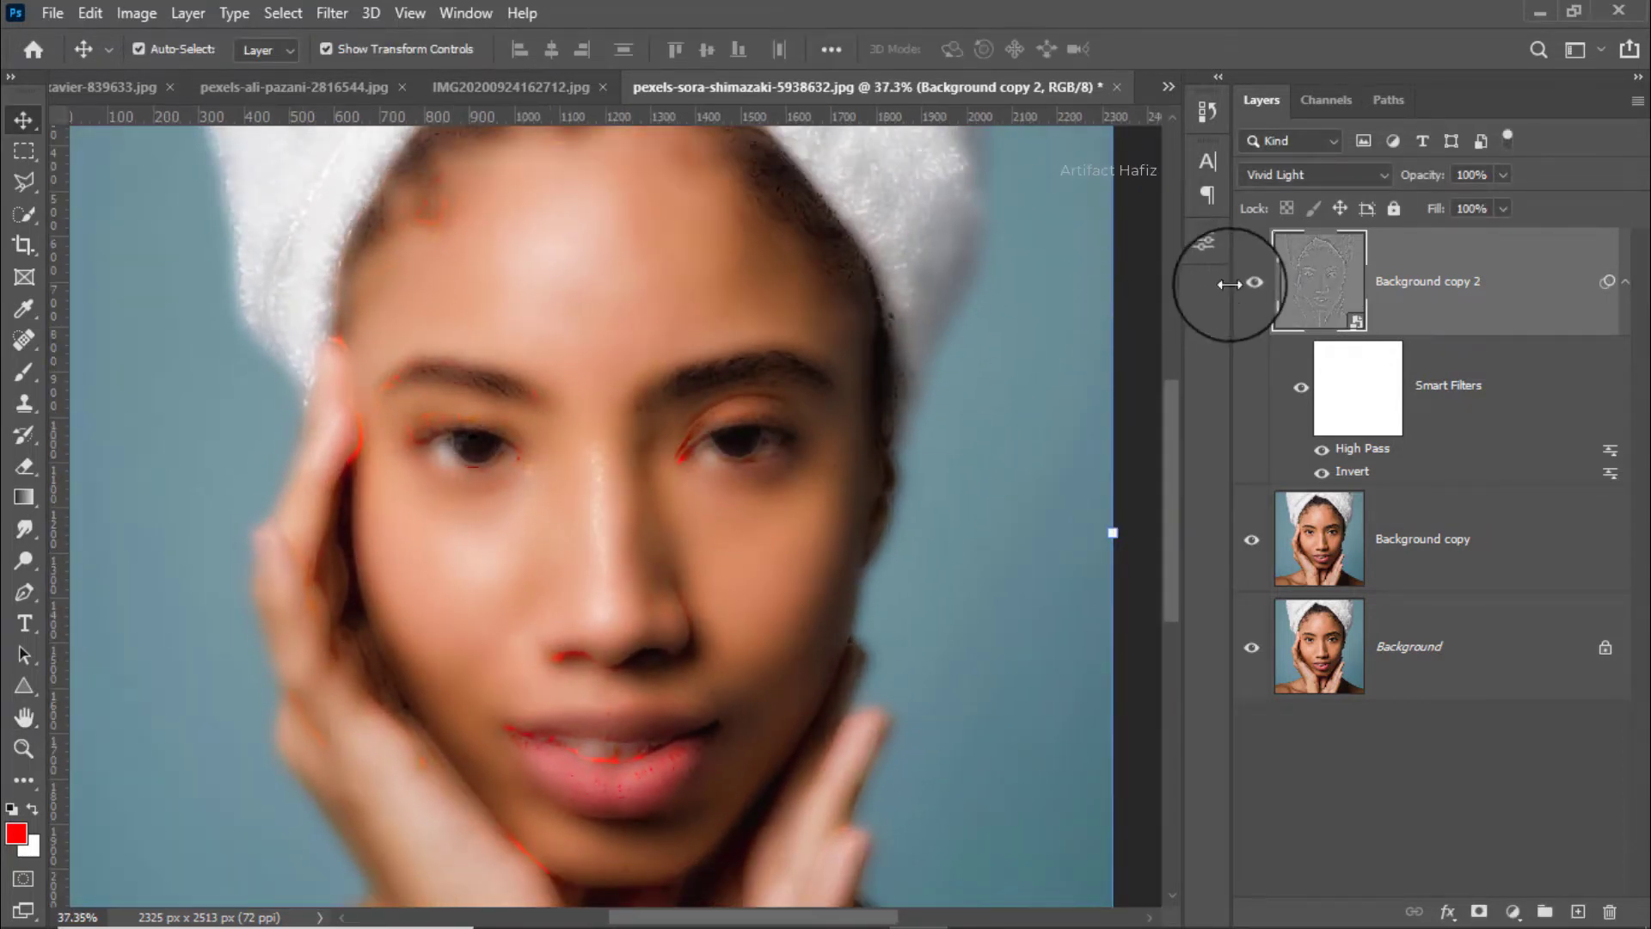
Show Background copy 2 and add a Gaussian Blur smart filter of about 3.9 pixels.
left_click(1254, 282)
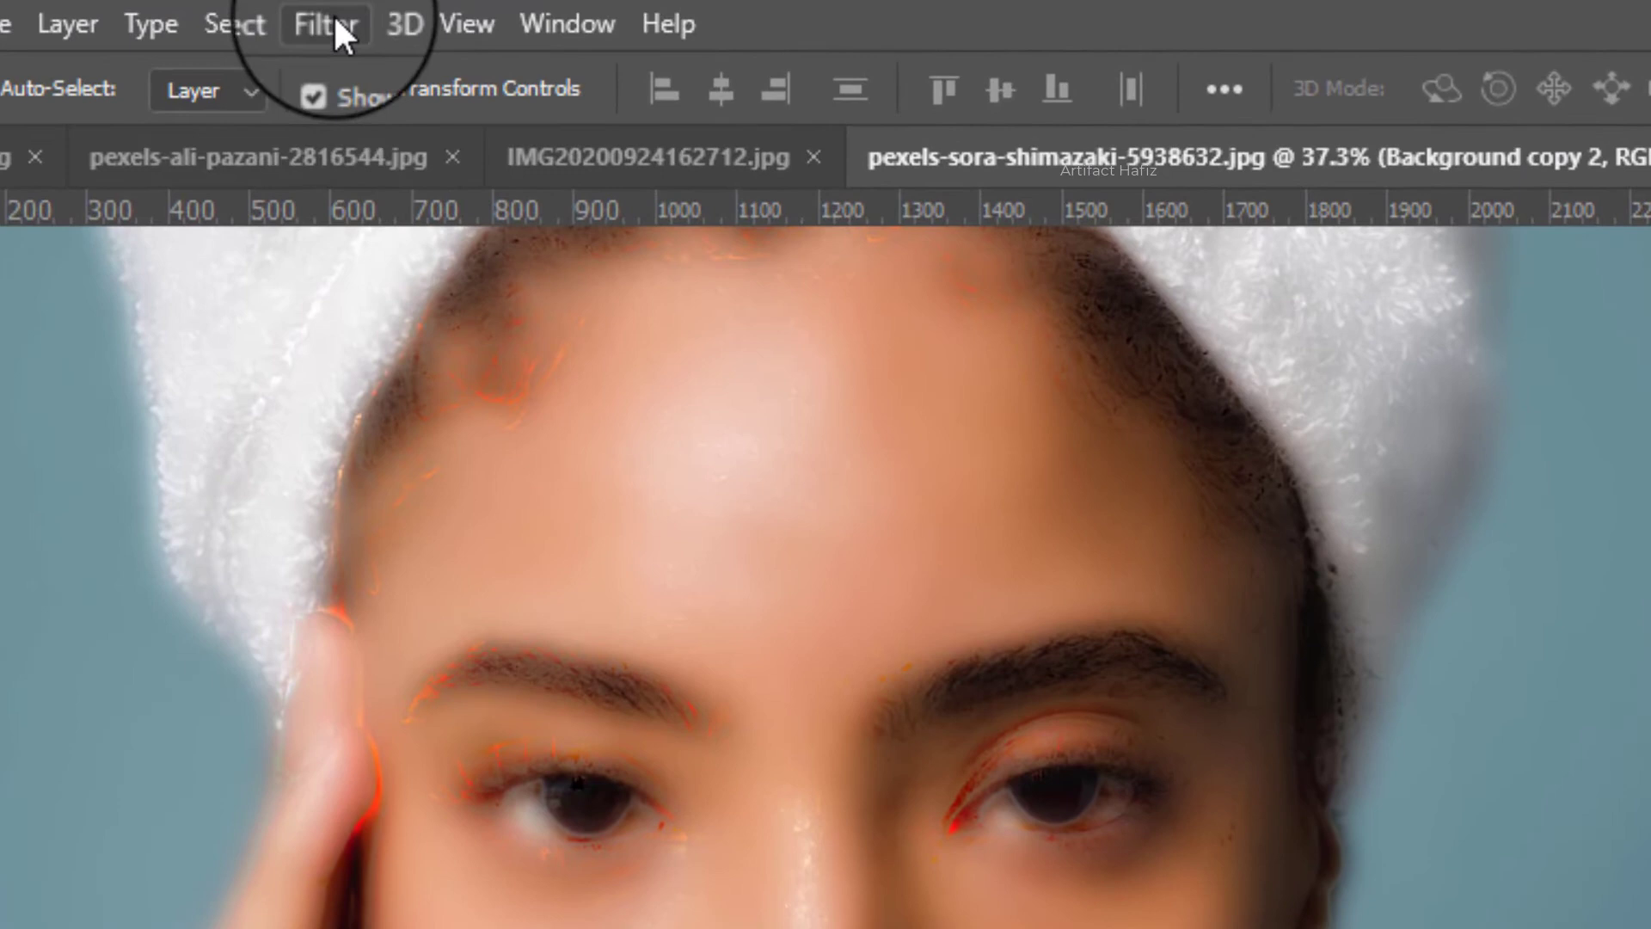
left_click(332, 13)
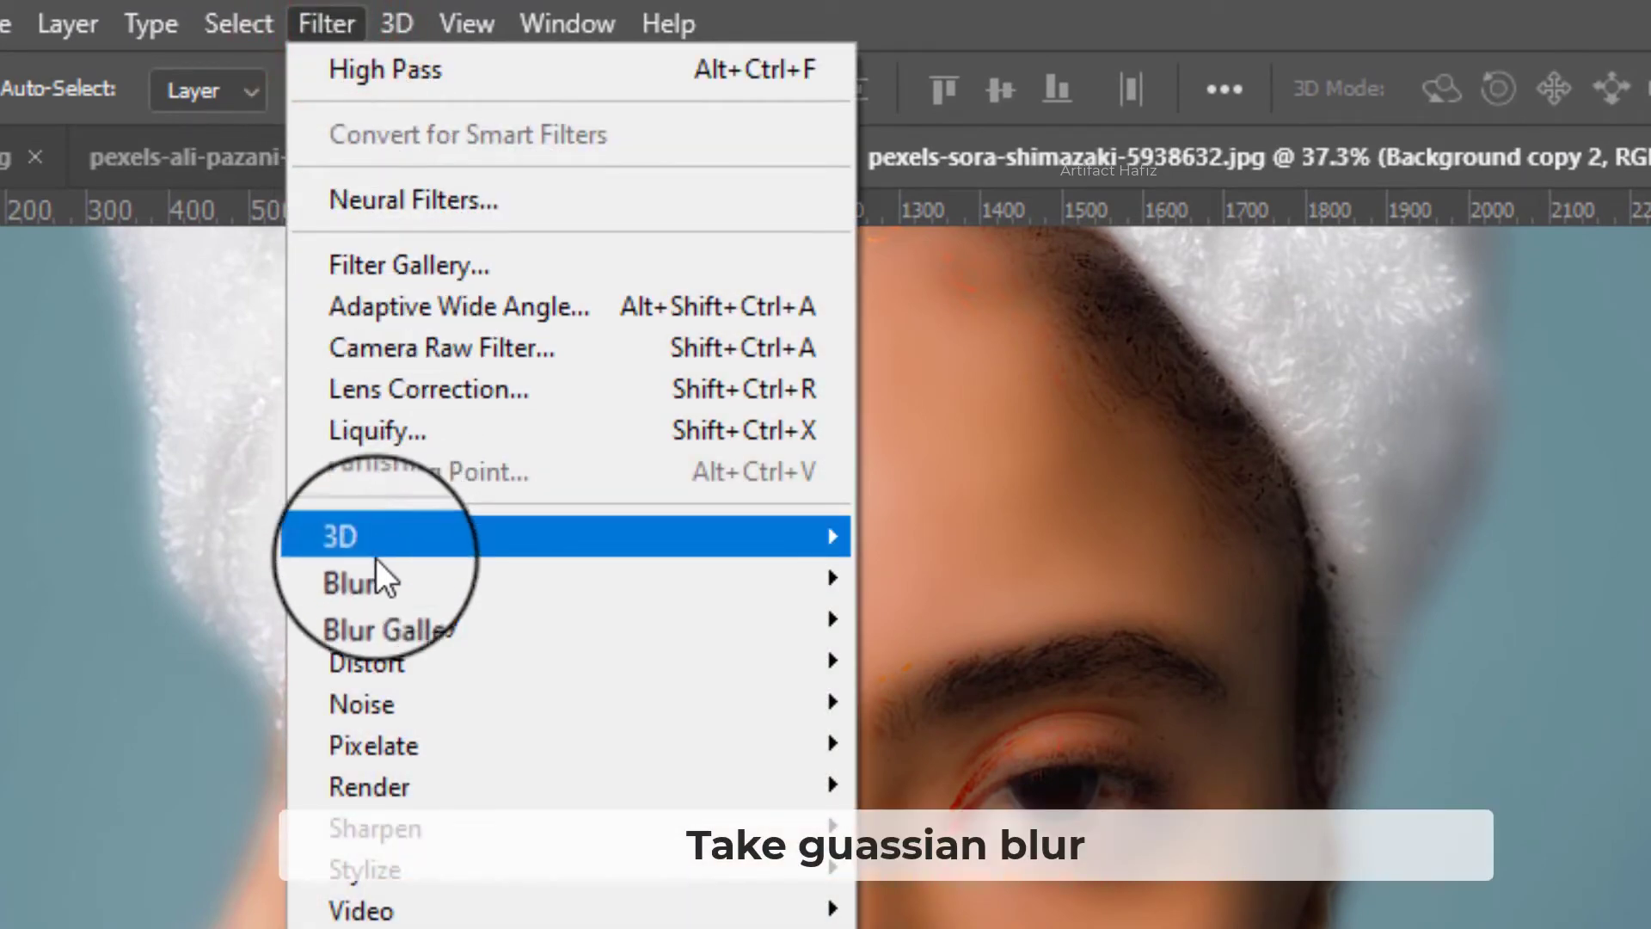
mouse_move(387, 580)
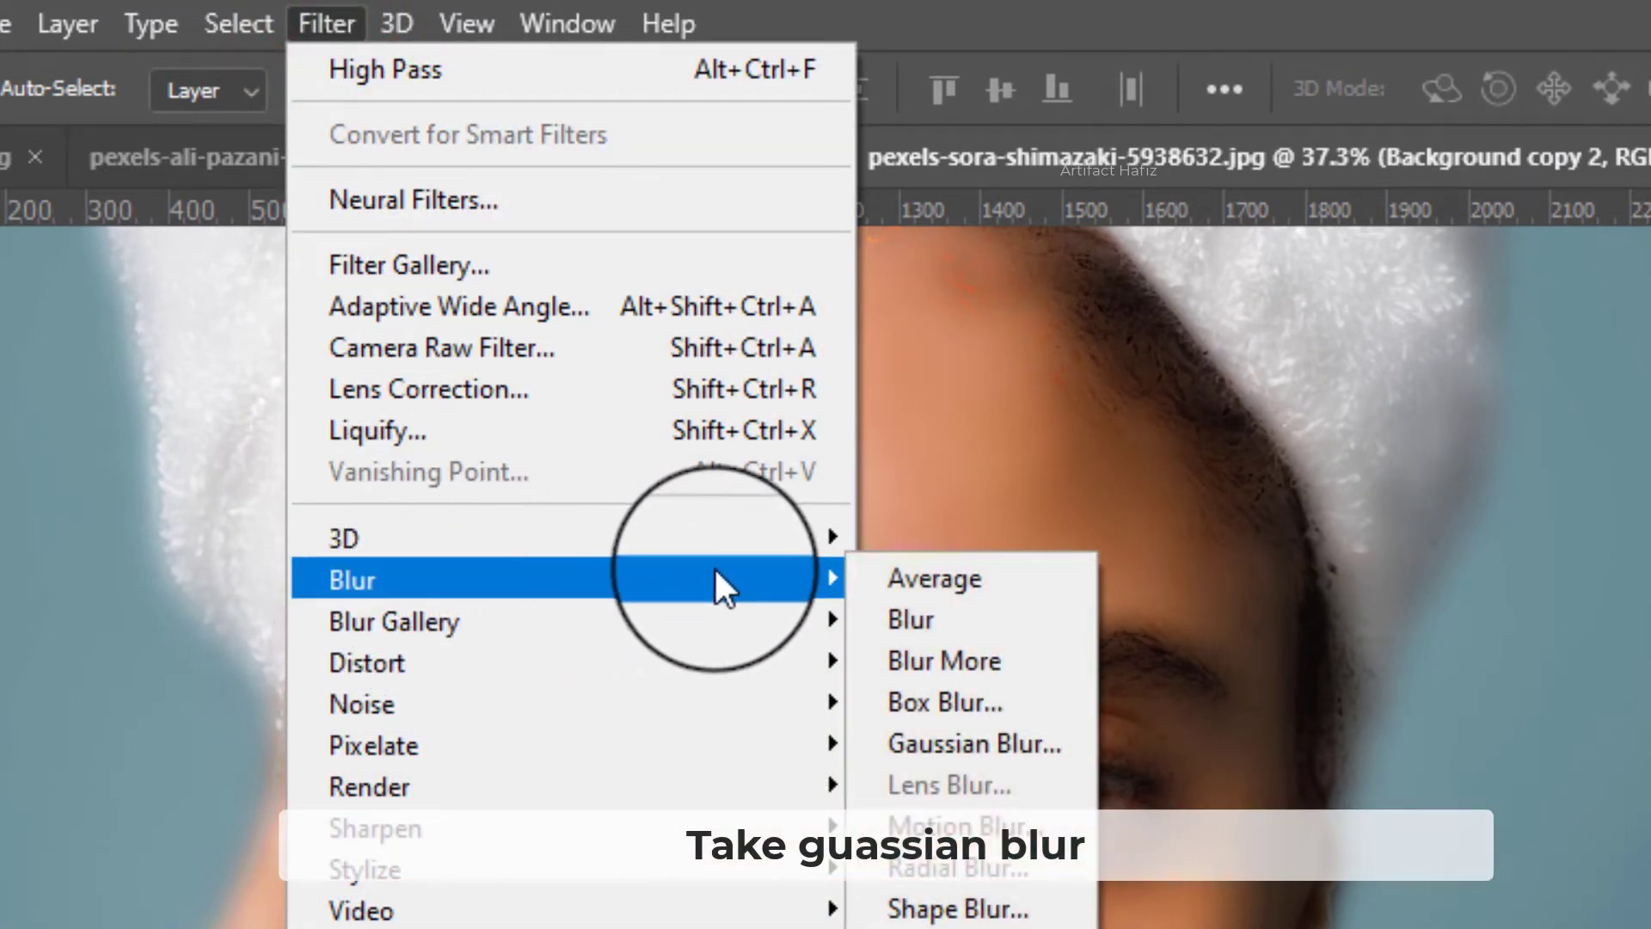
left_click(969, 743)
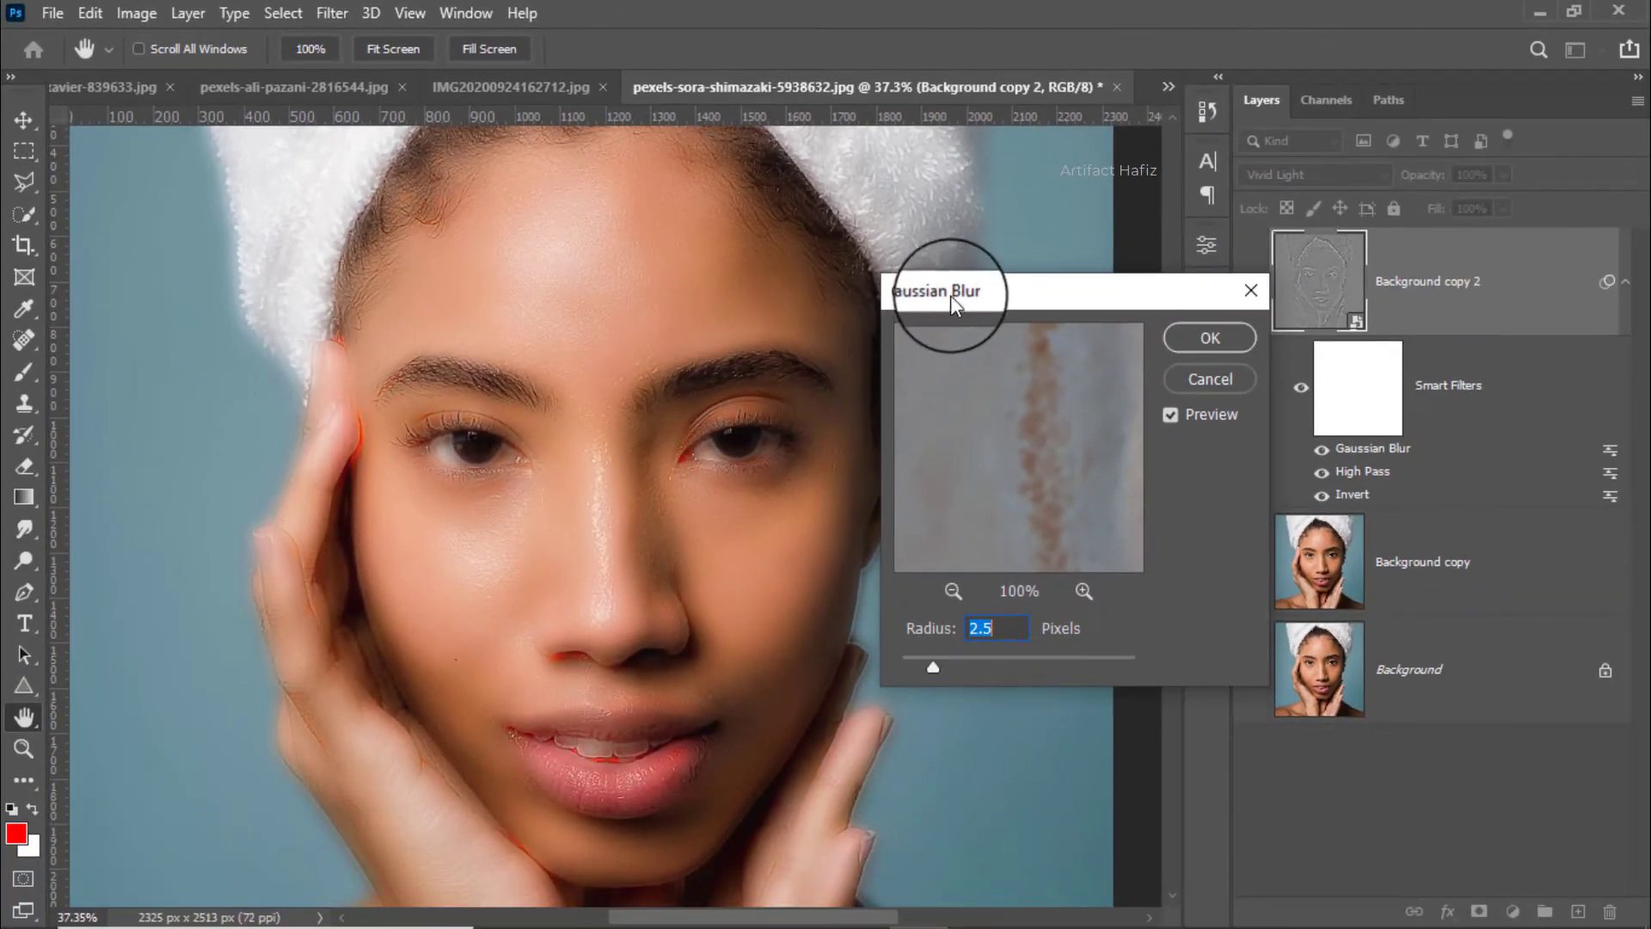
left_click_drag(951, 296, 1075, 290)
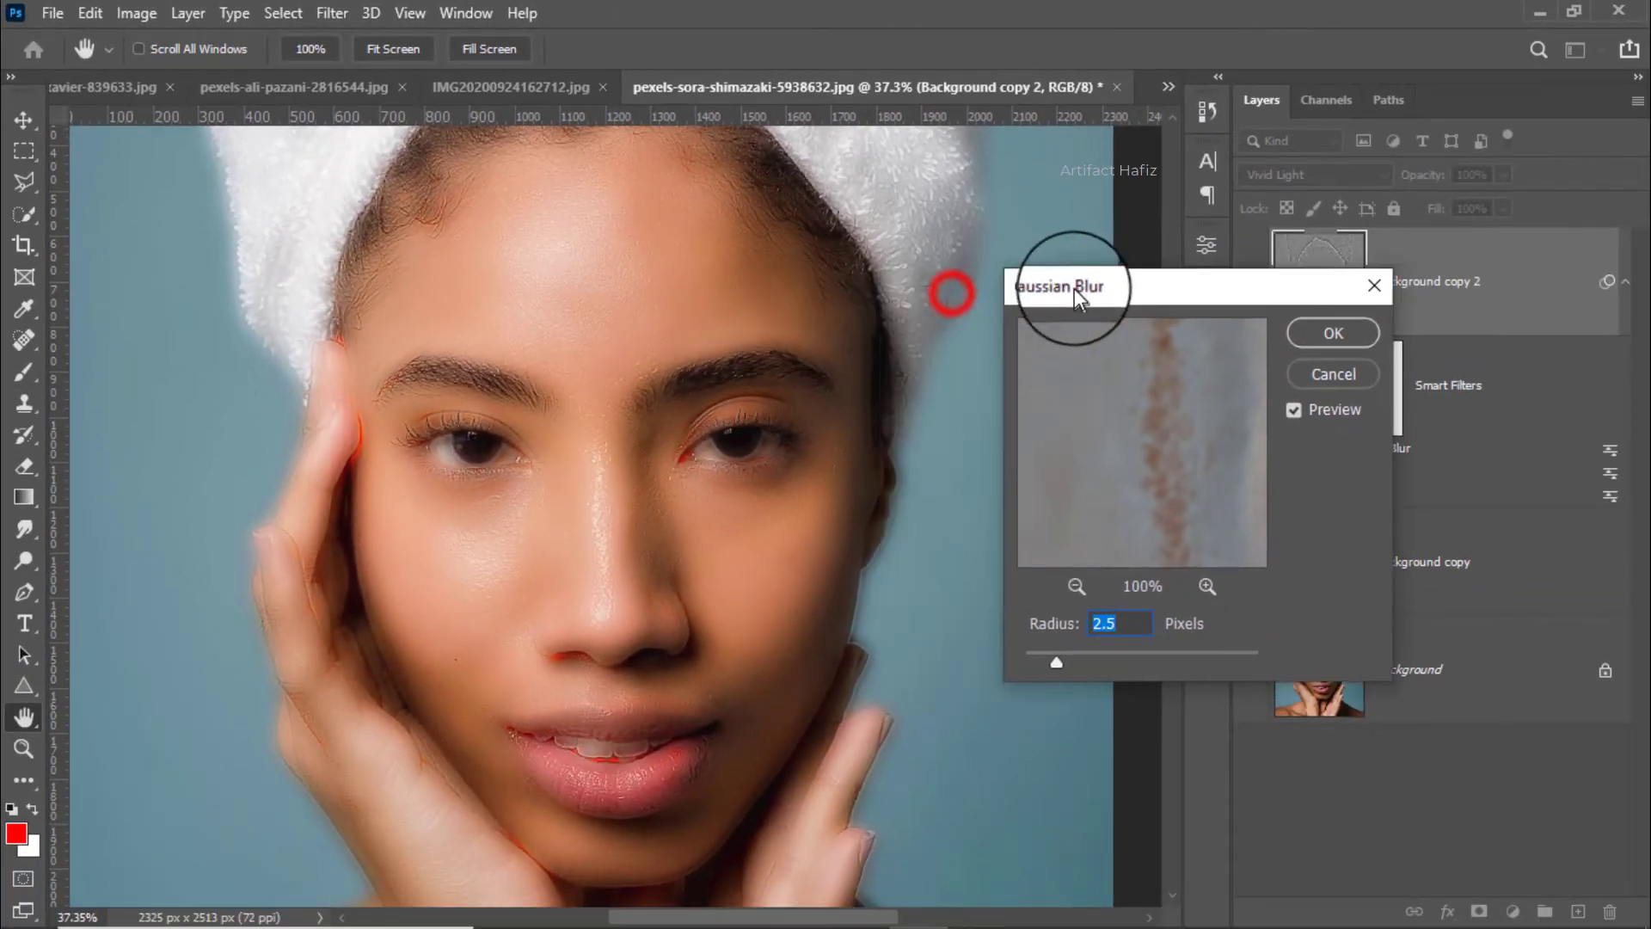
mouse_move(1061, 662)
left_mouse_down()
mouse_move(1147, 660)
mouse_move(1082, 662)
left_mouse_up()
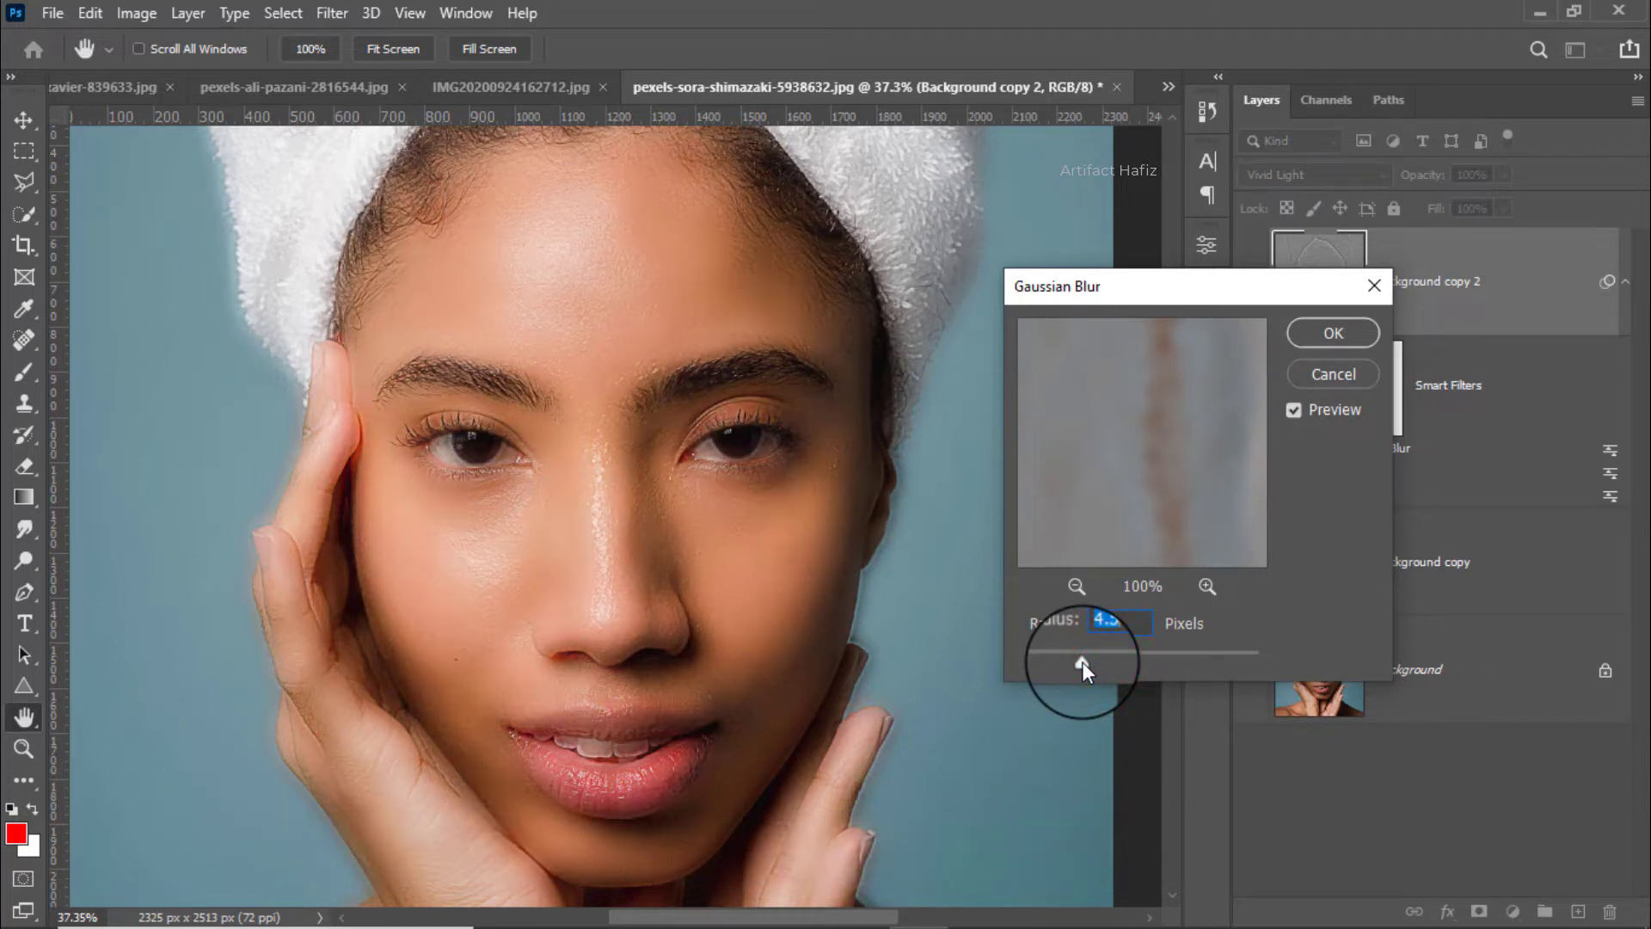
mouse_move(1082, 662)
left_mouse_down()
mouse_move(1040, 665)
mouse_move(1065, 662)
left_mouse_up()
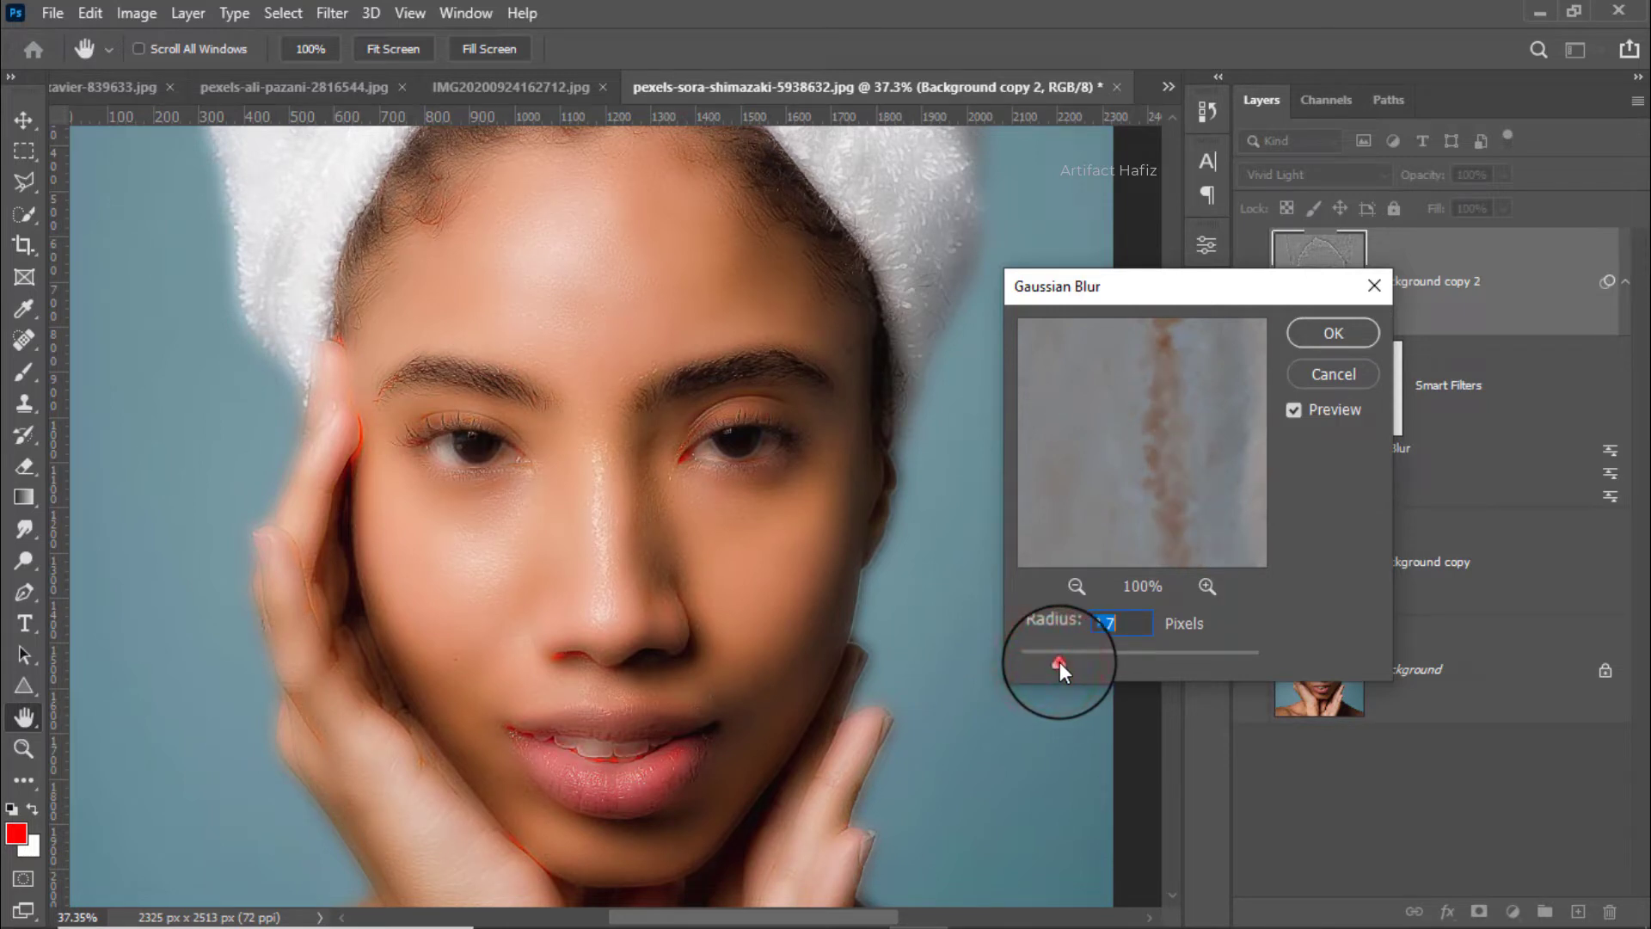
left_click_drag(1065, 662, 1070, 662)
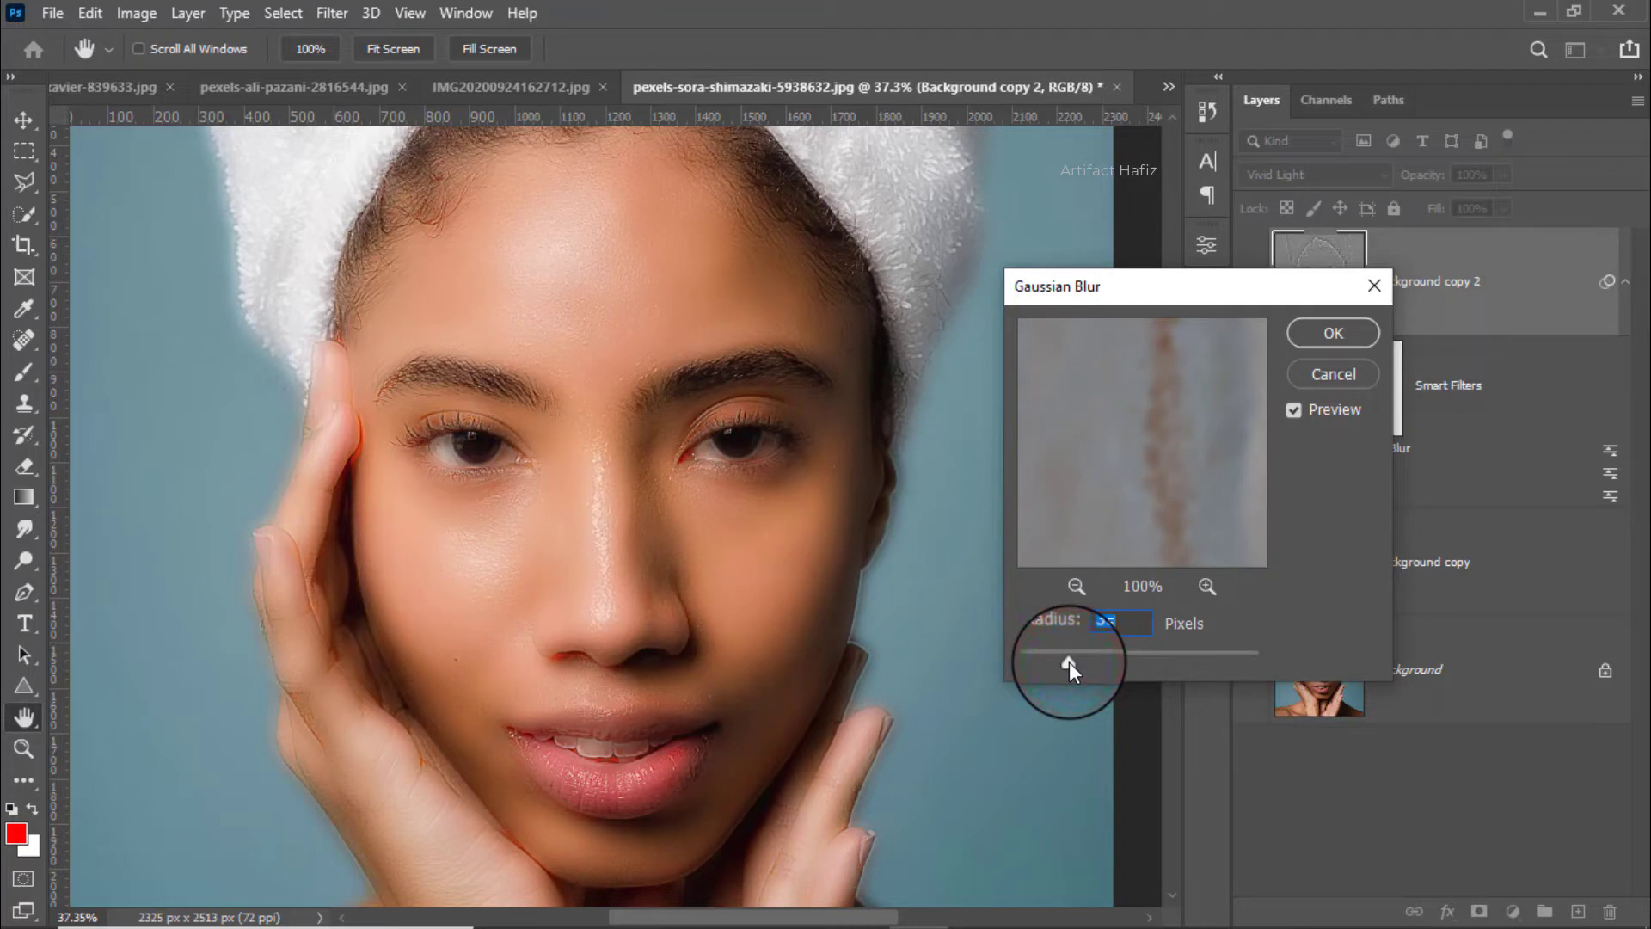
left_click_drag(1070, 663, 1071, 662)
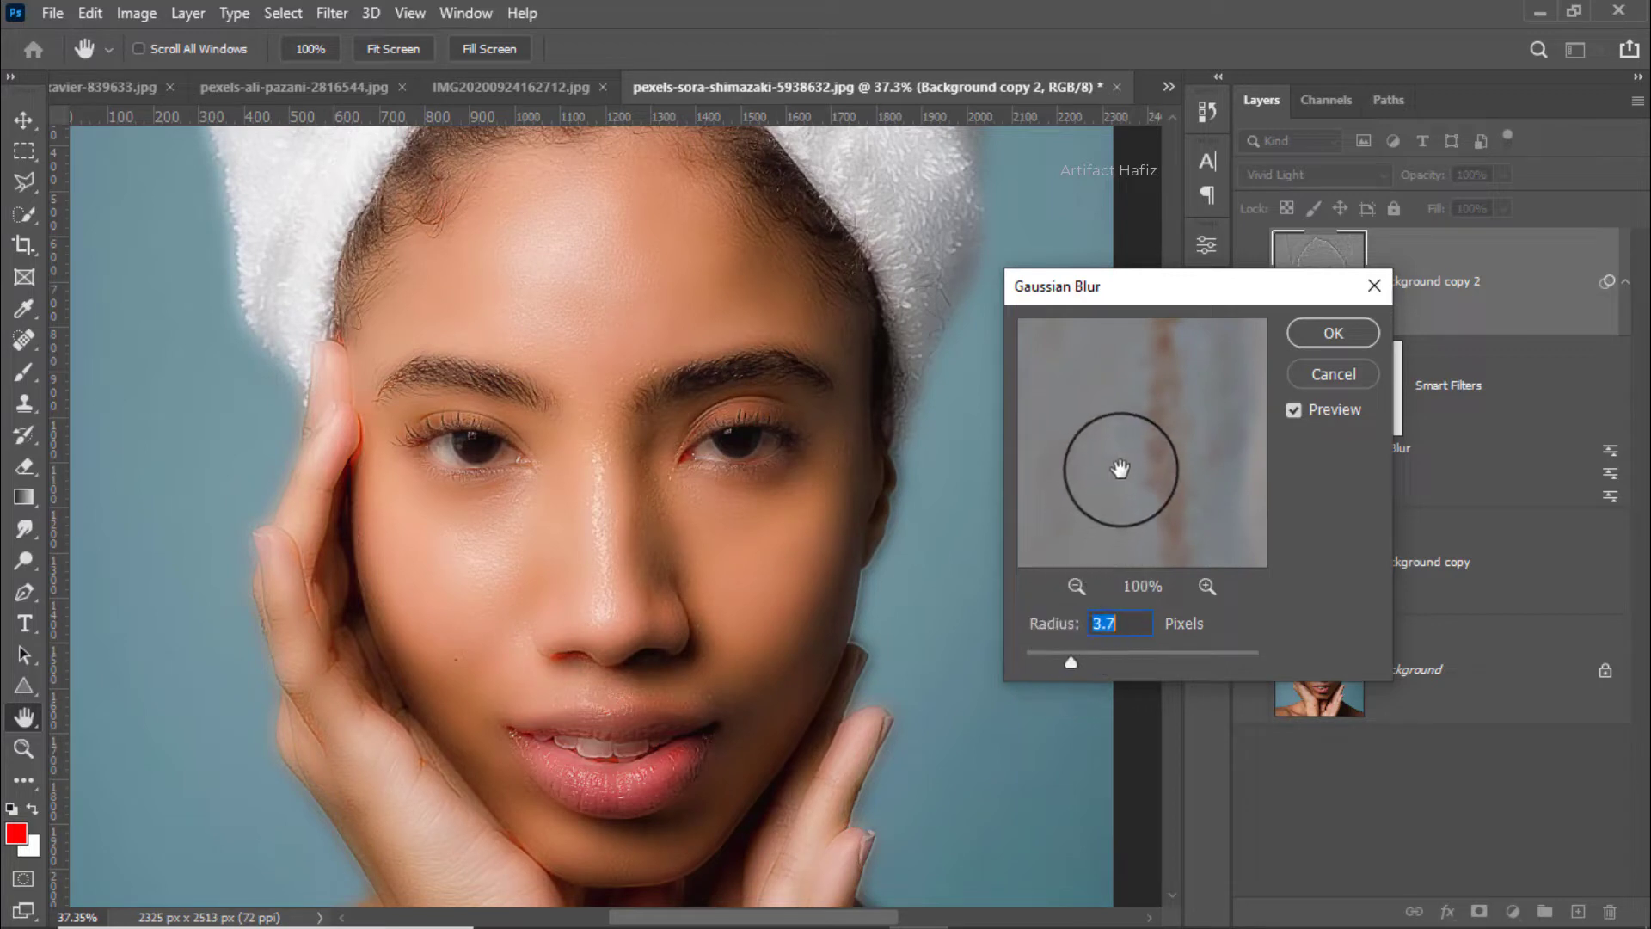
left_click_drag(1070, 662, 1075, 658)
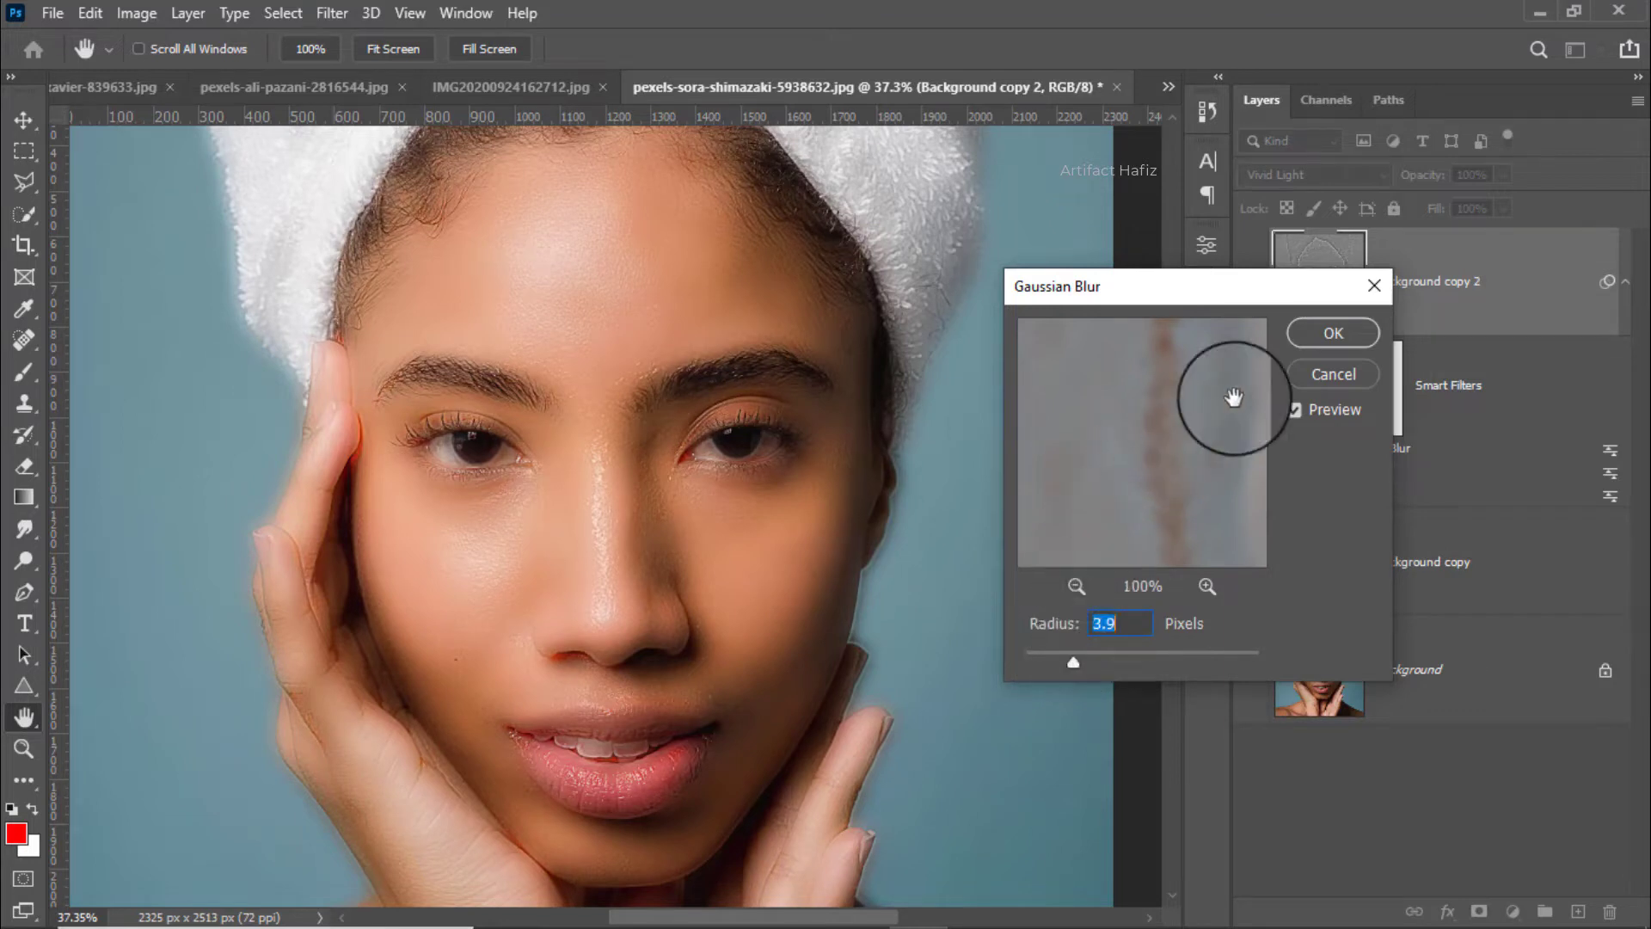
left_click(1307, 333)
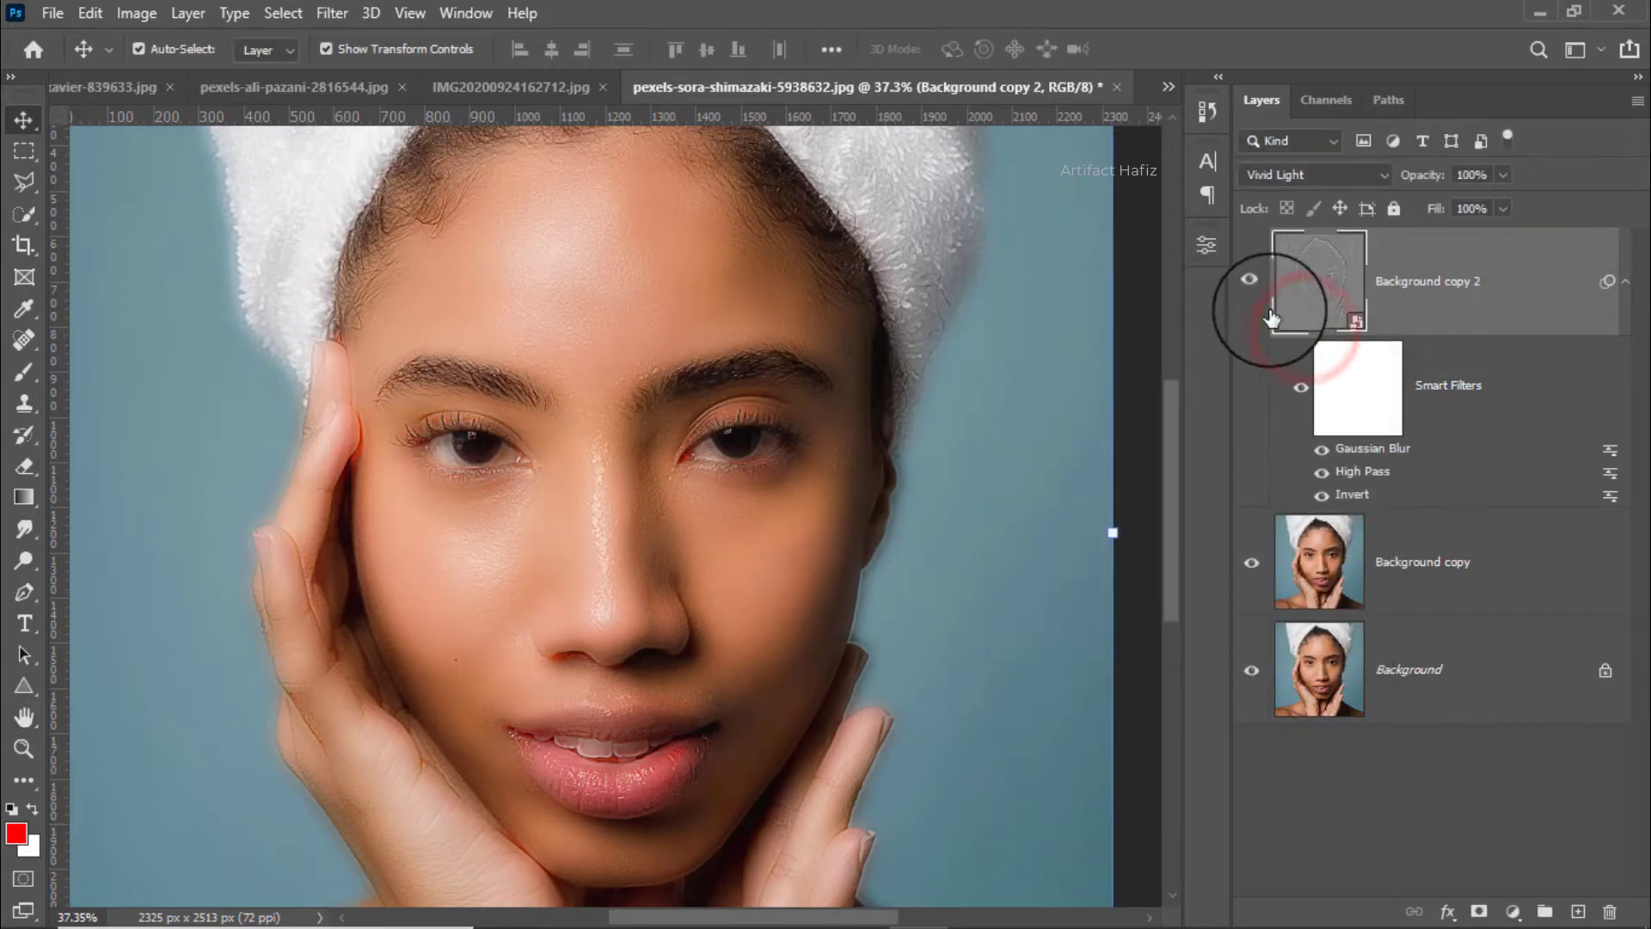
Add a layer mask to Background copy 2 and invert it to black, hiding the smoothing.
left_click(1251, 291)
left_click(1251, 283)
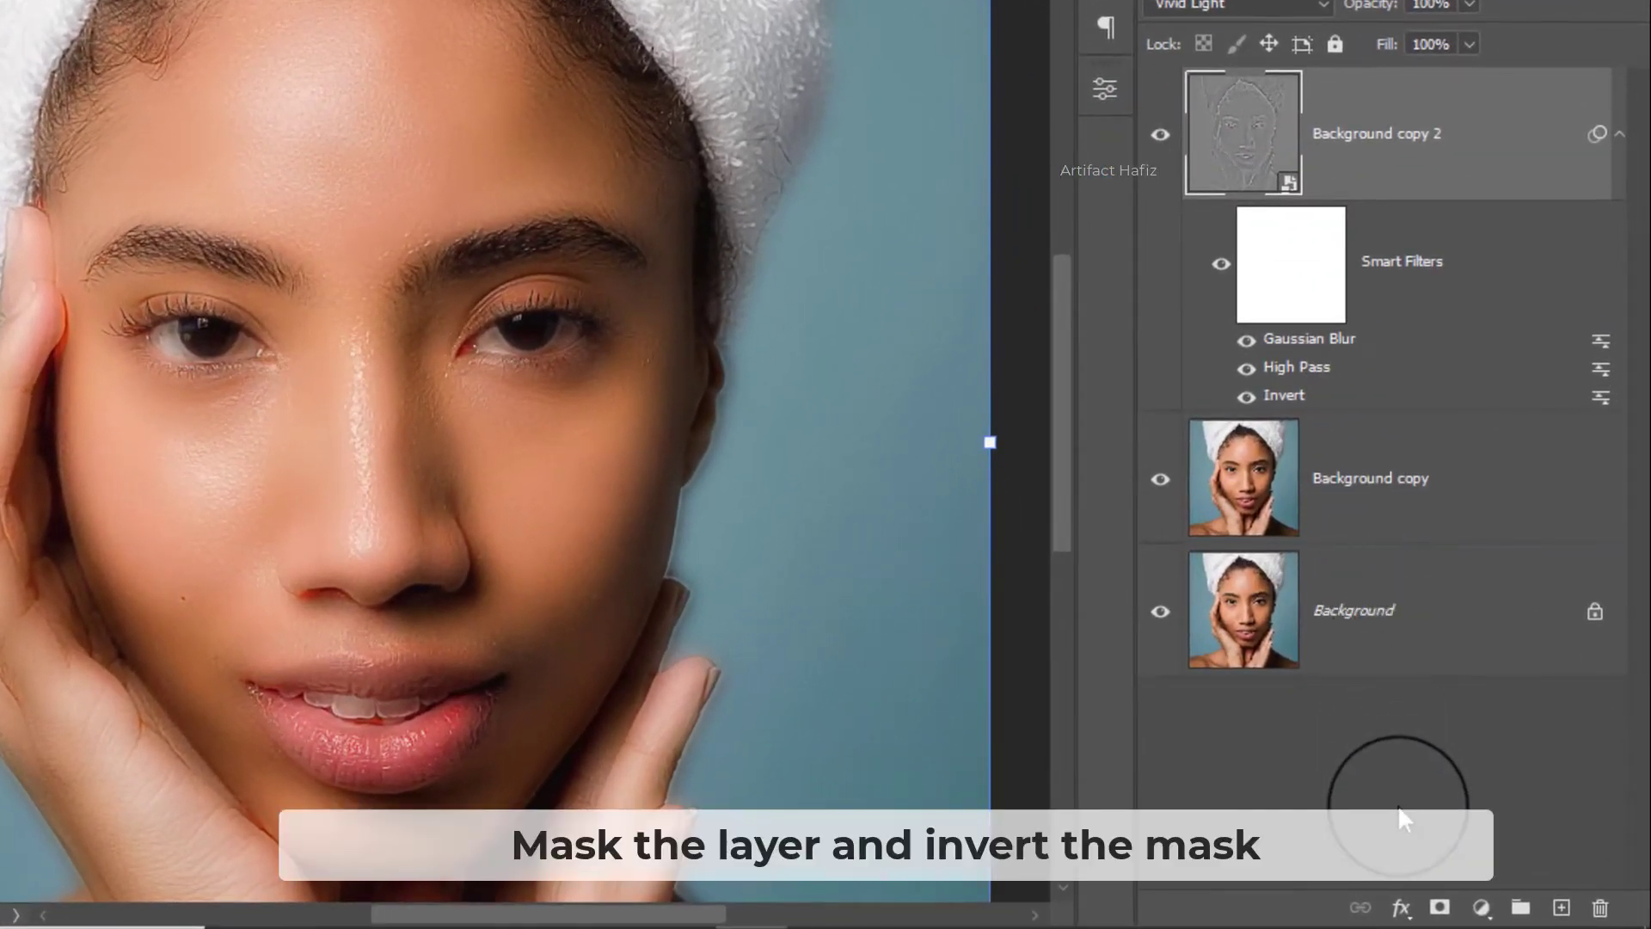
left_click(1438, 909)
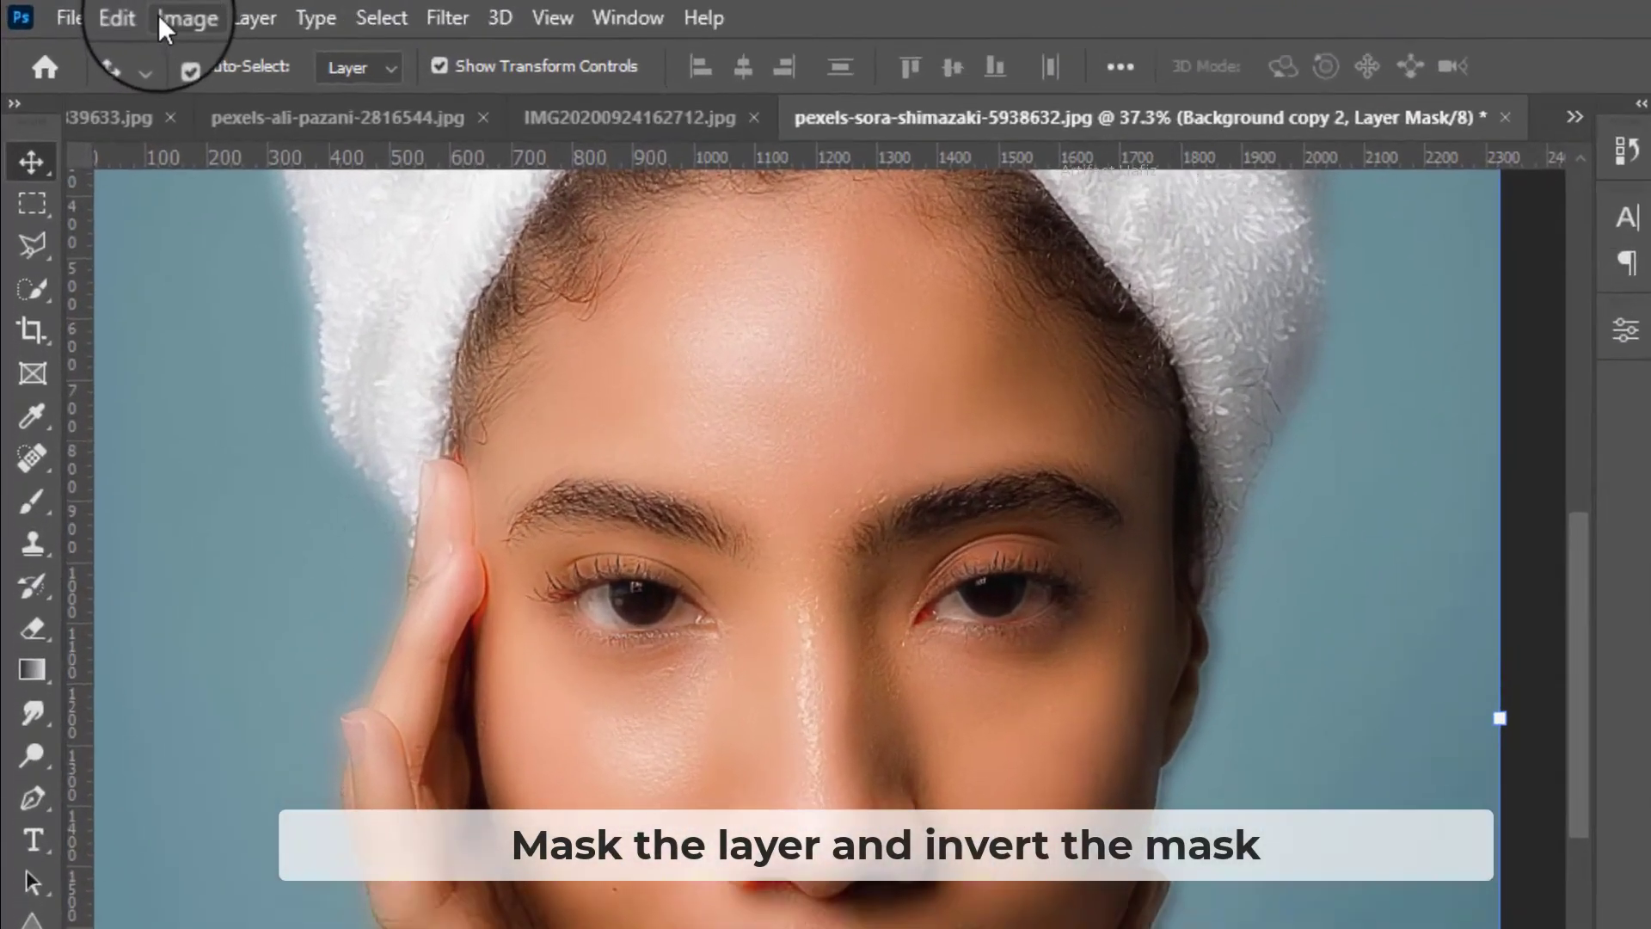
left_click(136, 13)
mouse_move(313, 137)
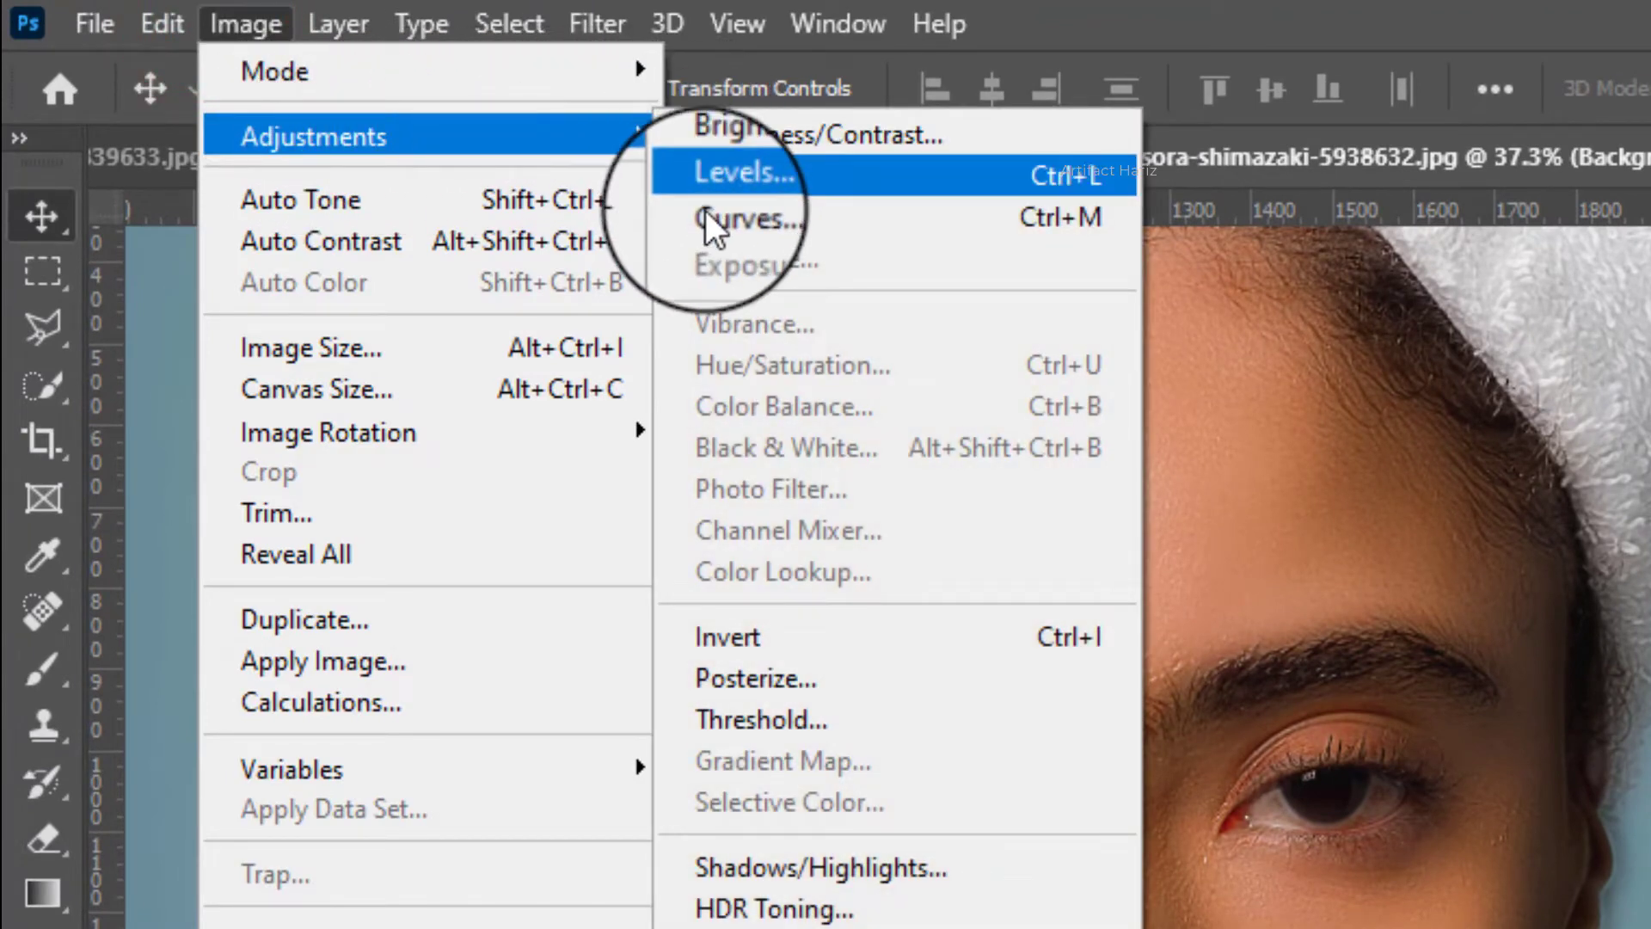
left_click(745, 628)
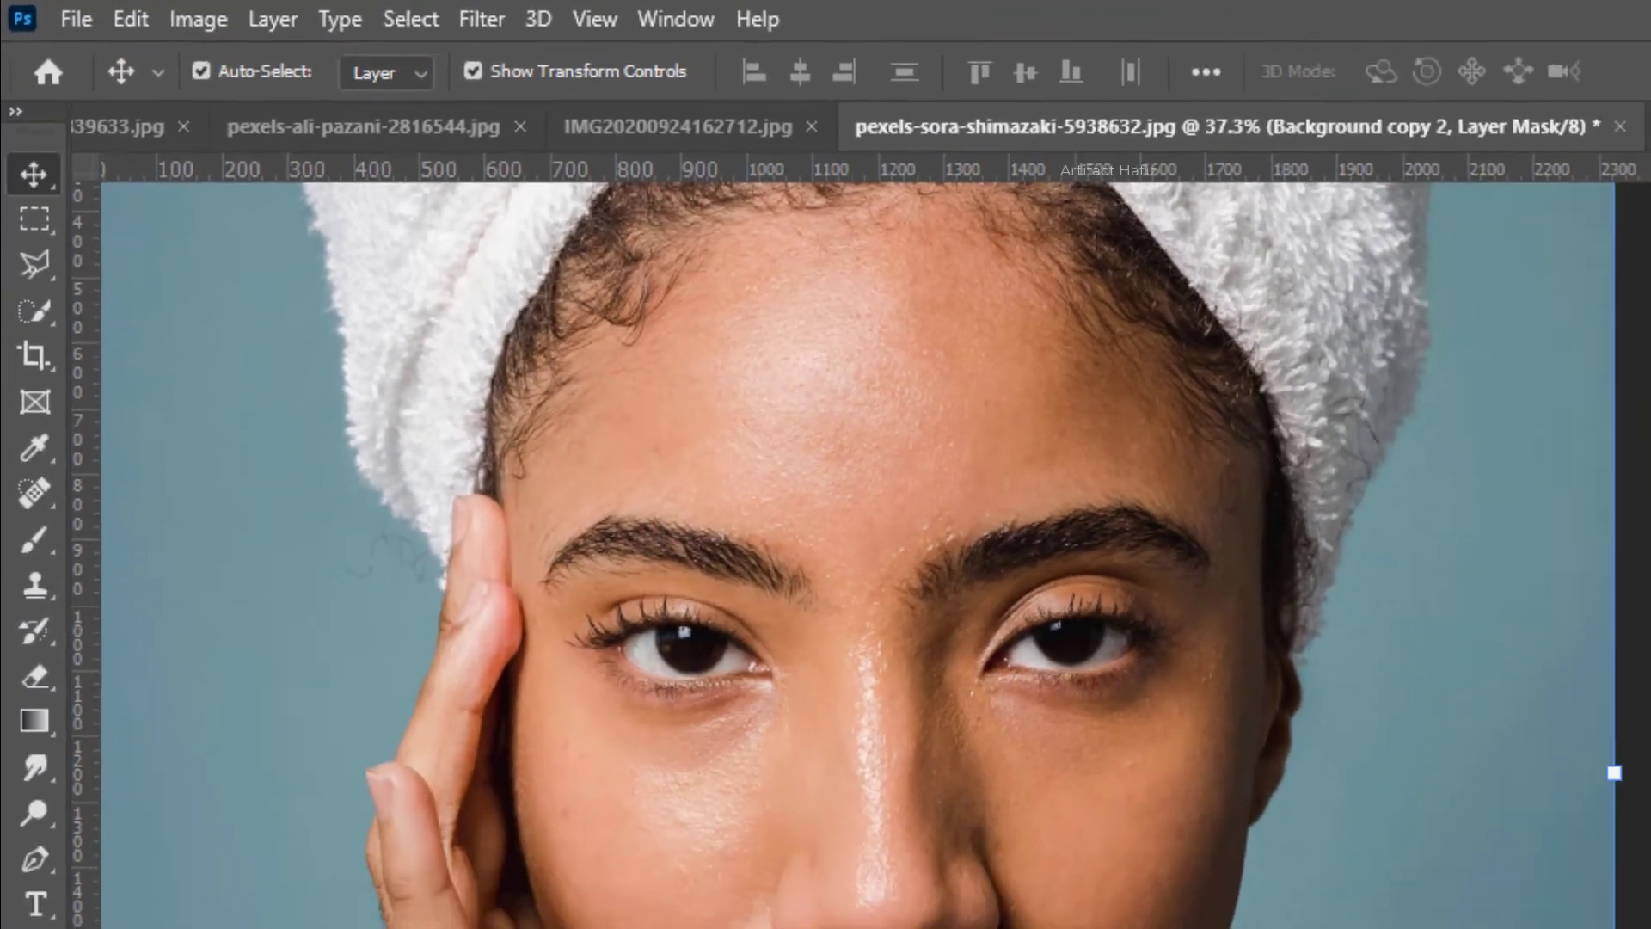
left_click(1447, 277)
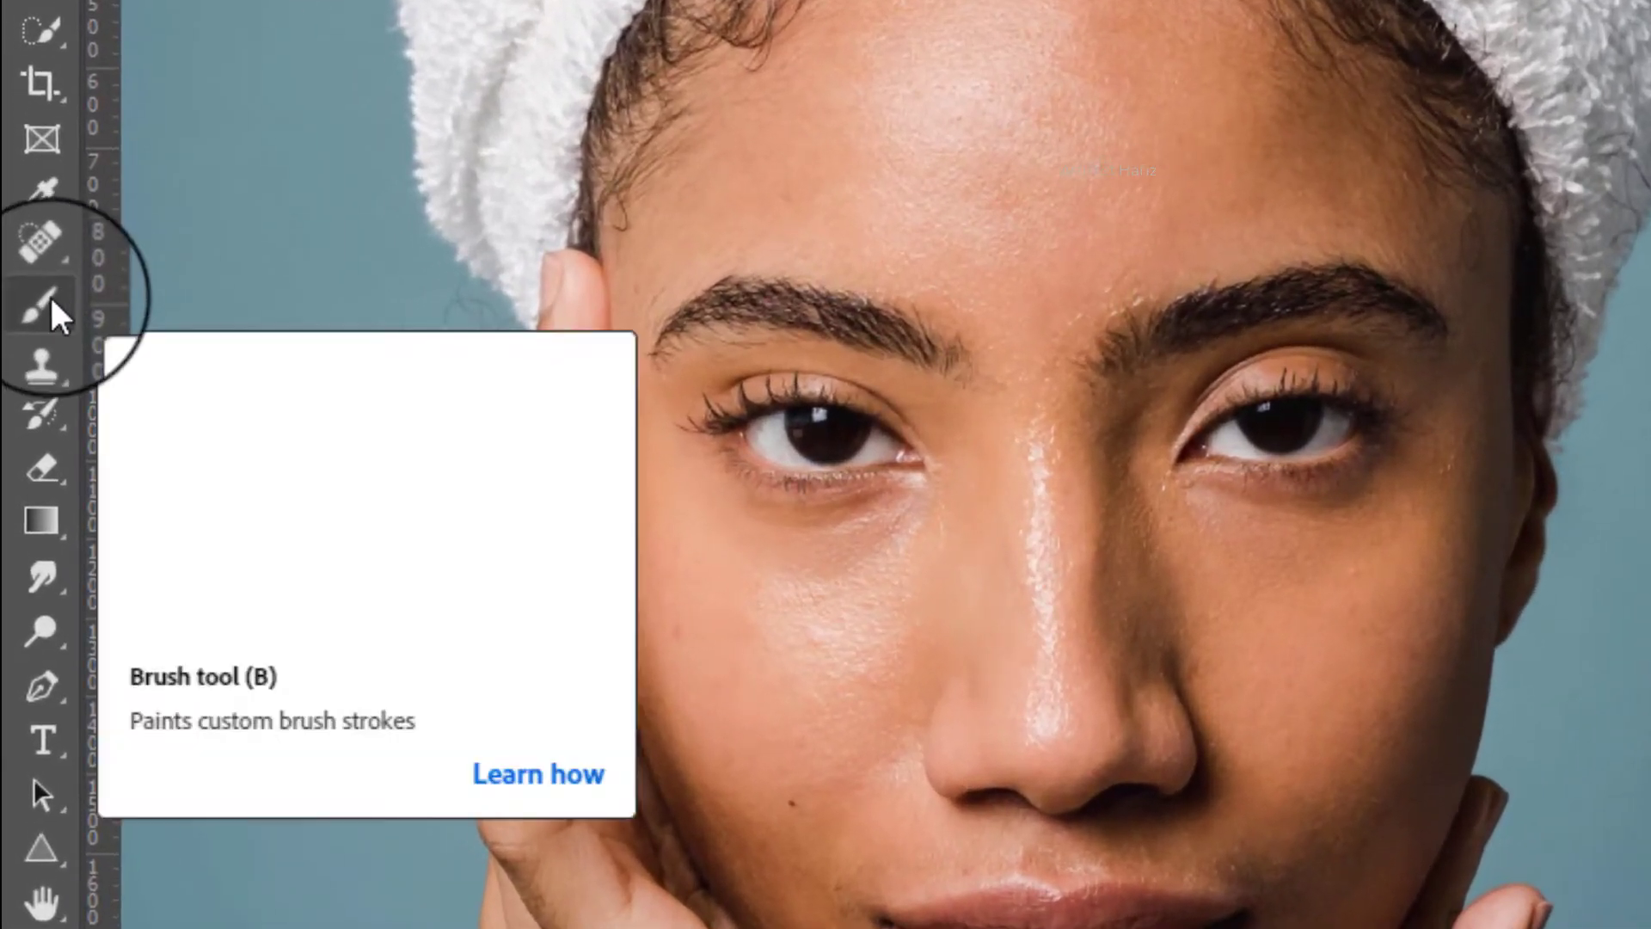
Choose the Brush tool with a Soft Round tip at 200 px and 0% hardness.
left_click(31, 376)
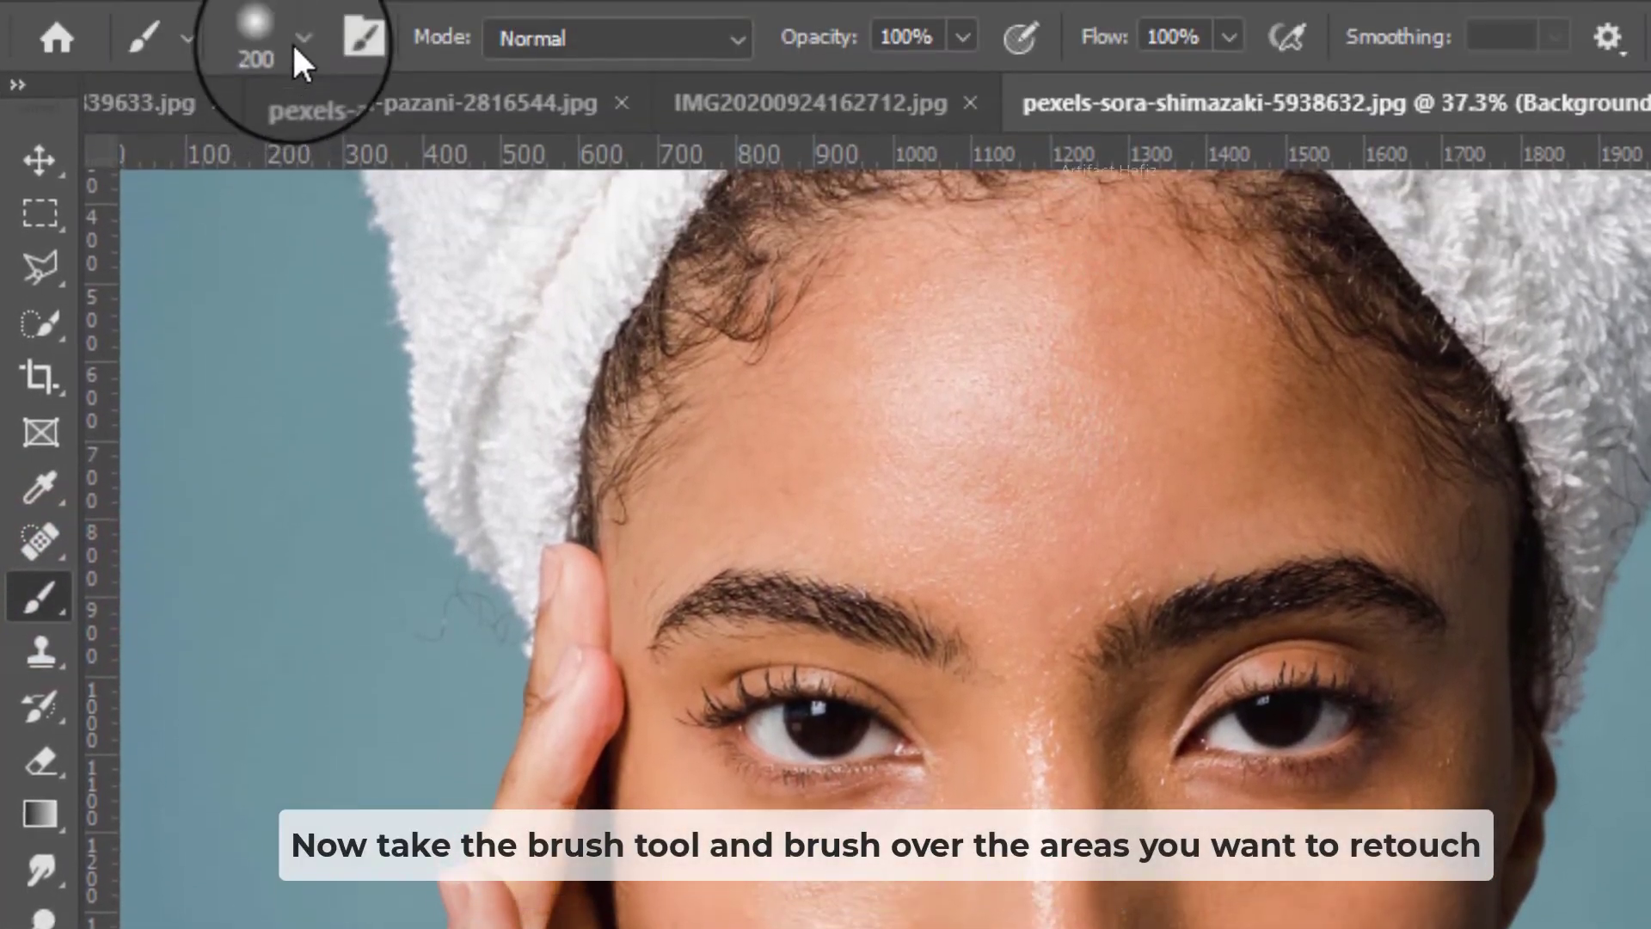
left_click(293, 86)
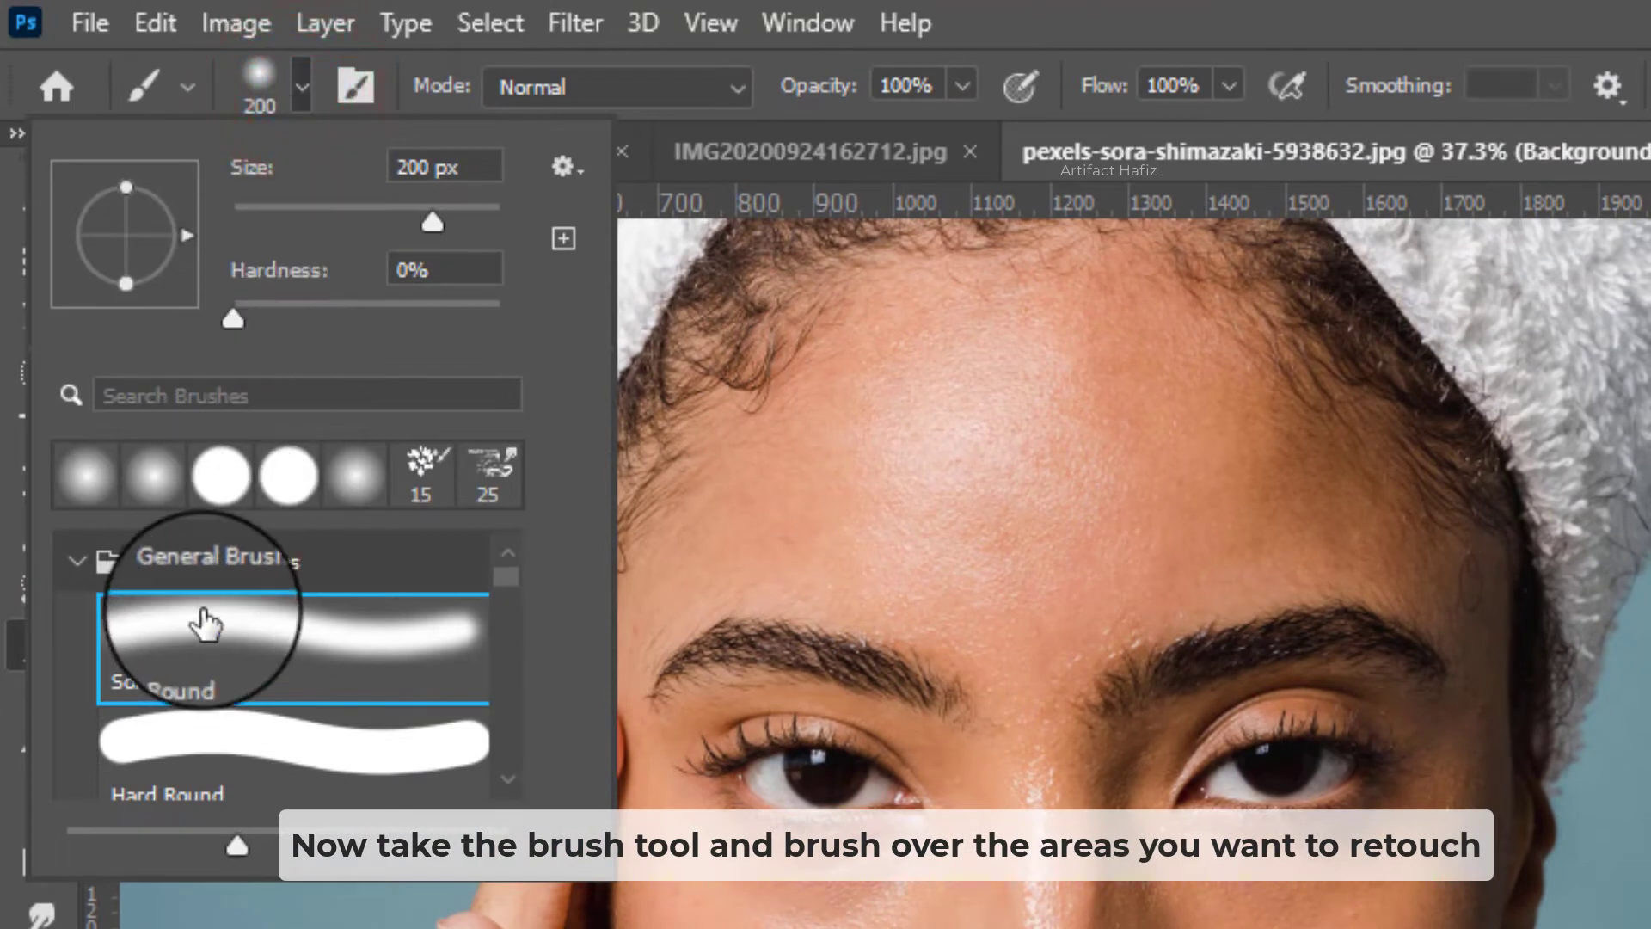
left_click(226, 636)
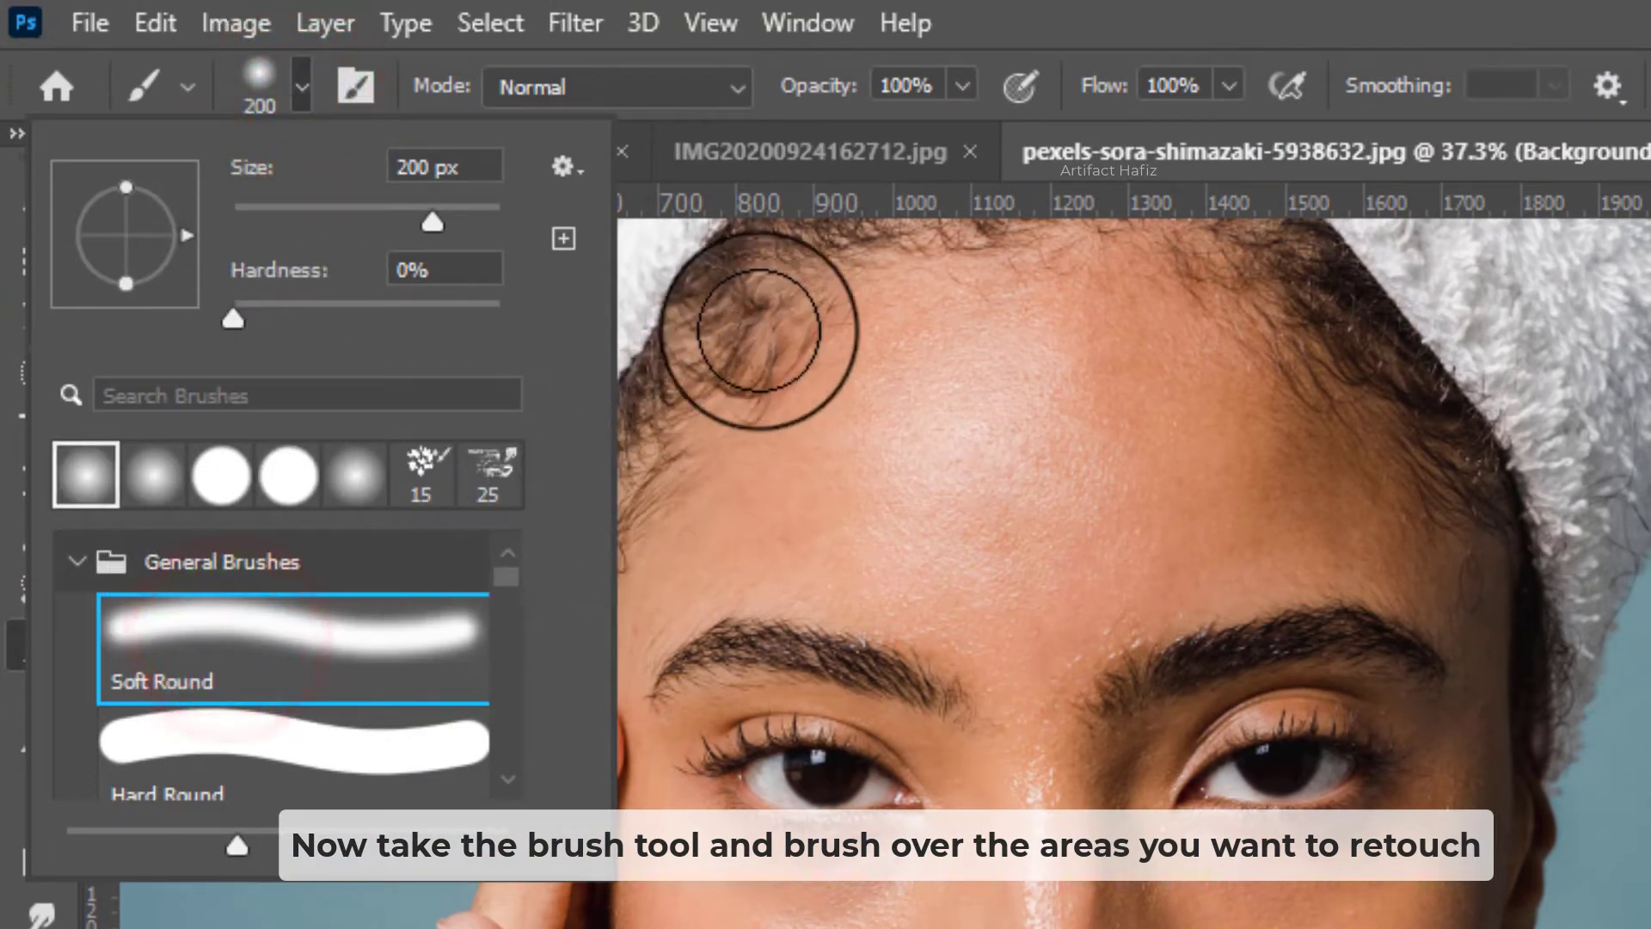
left_click(962, 84)
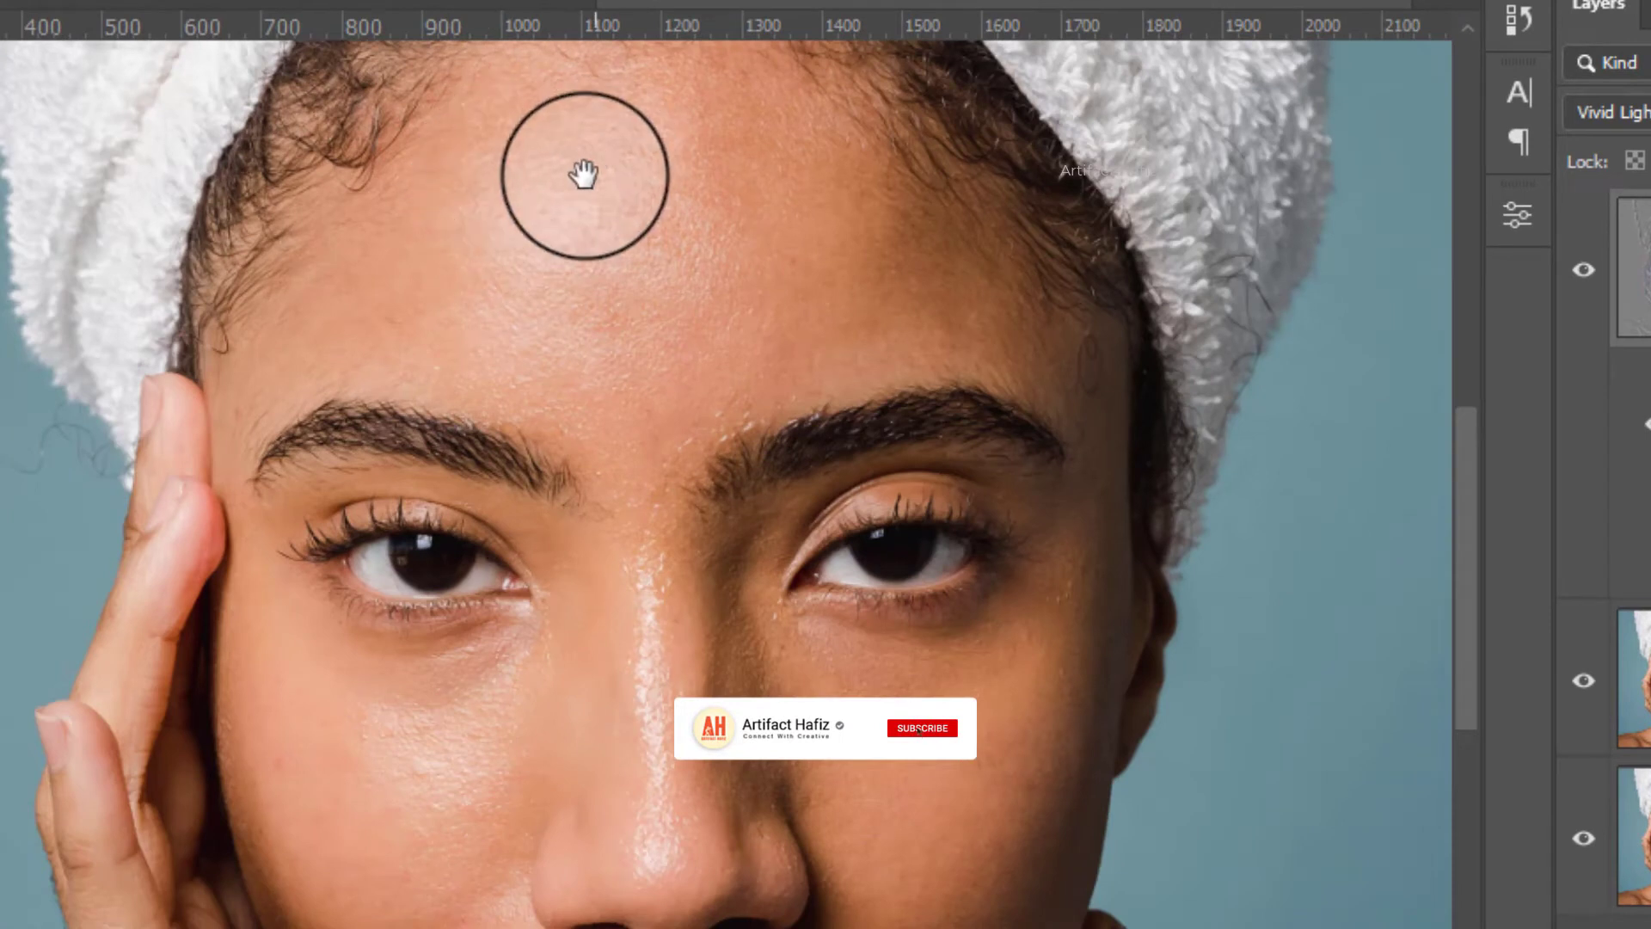
Paint smoothing into the mask across the forehead and along the hairline.
left_click_drag(579, 174, 555, 215)
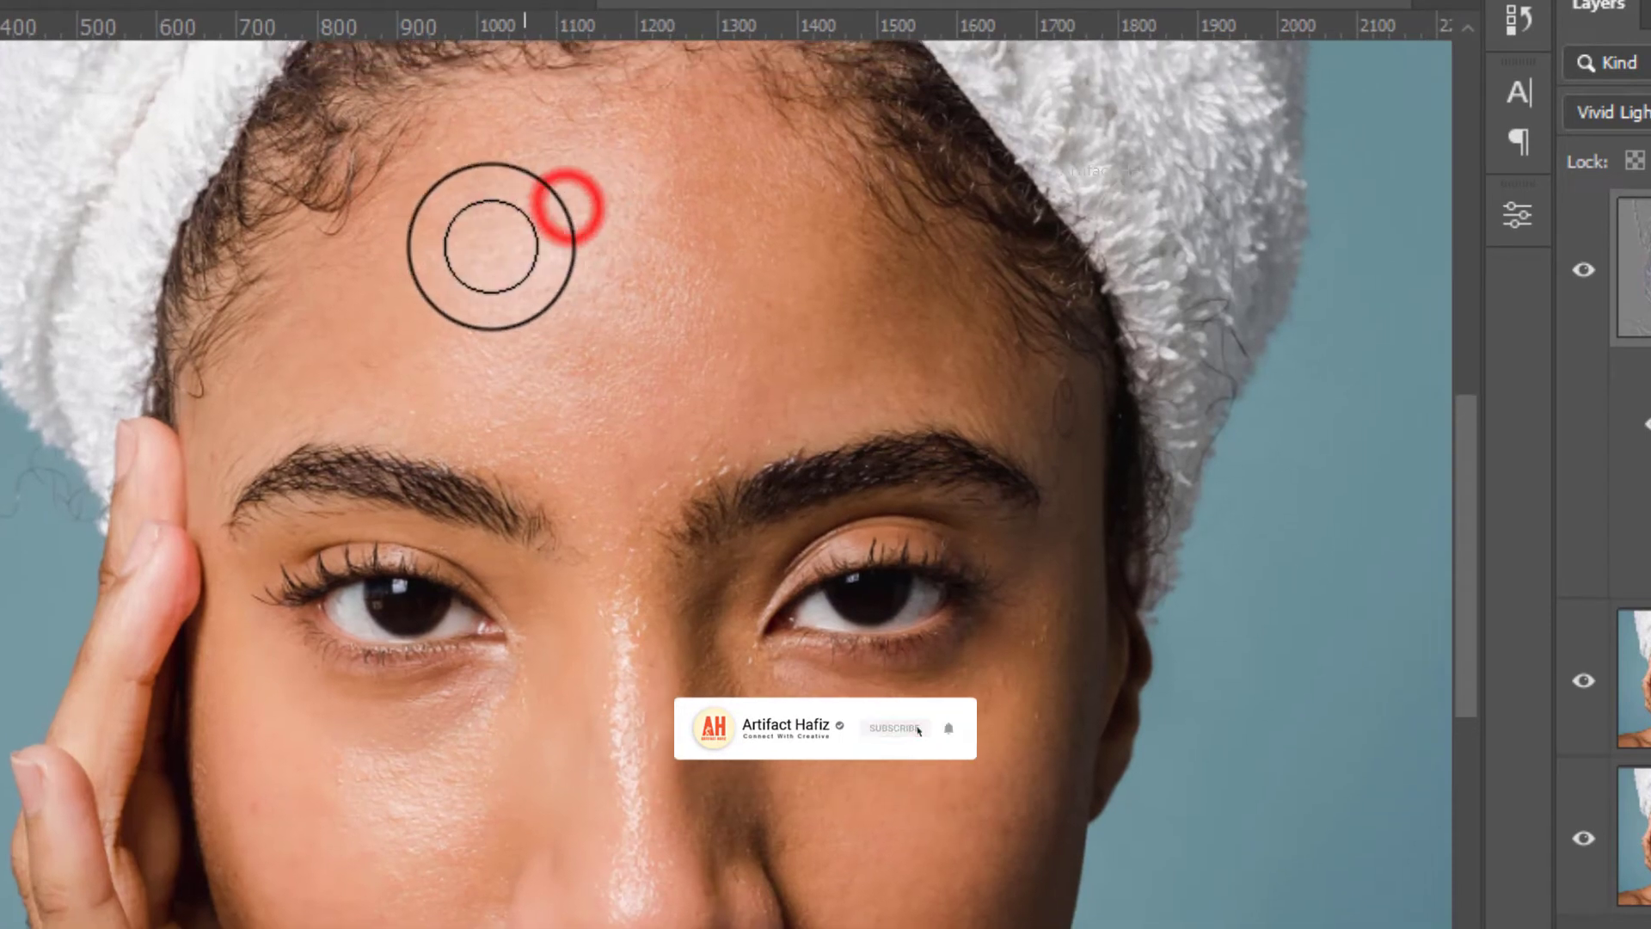
left_click(460, 256)
left_click(660, 182)
left_click(534, 155)
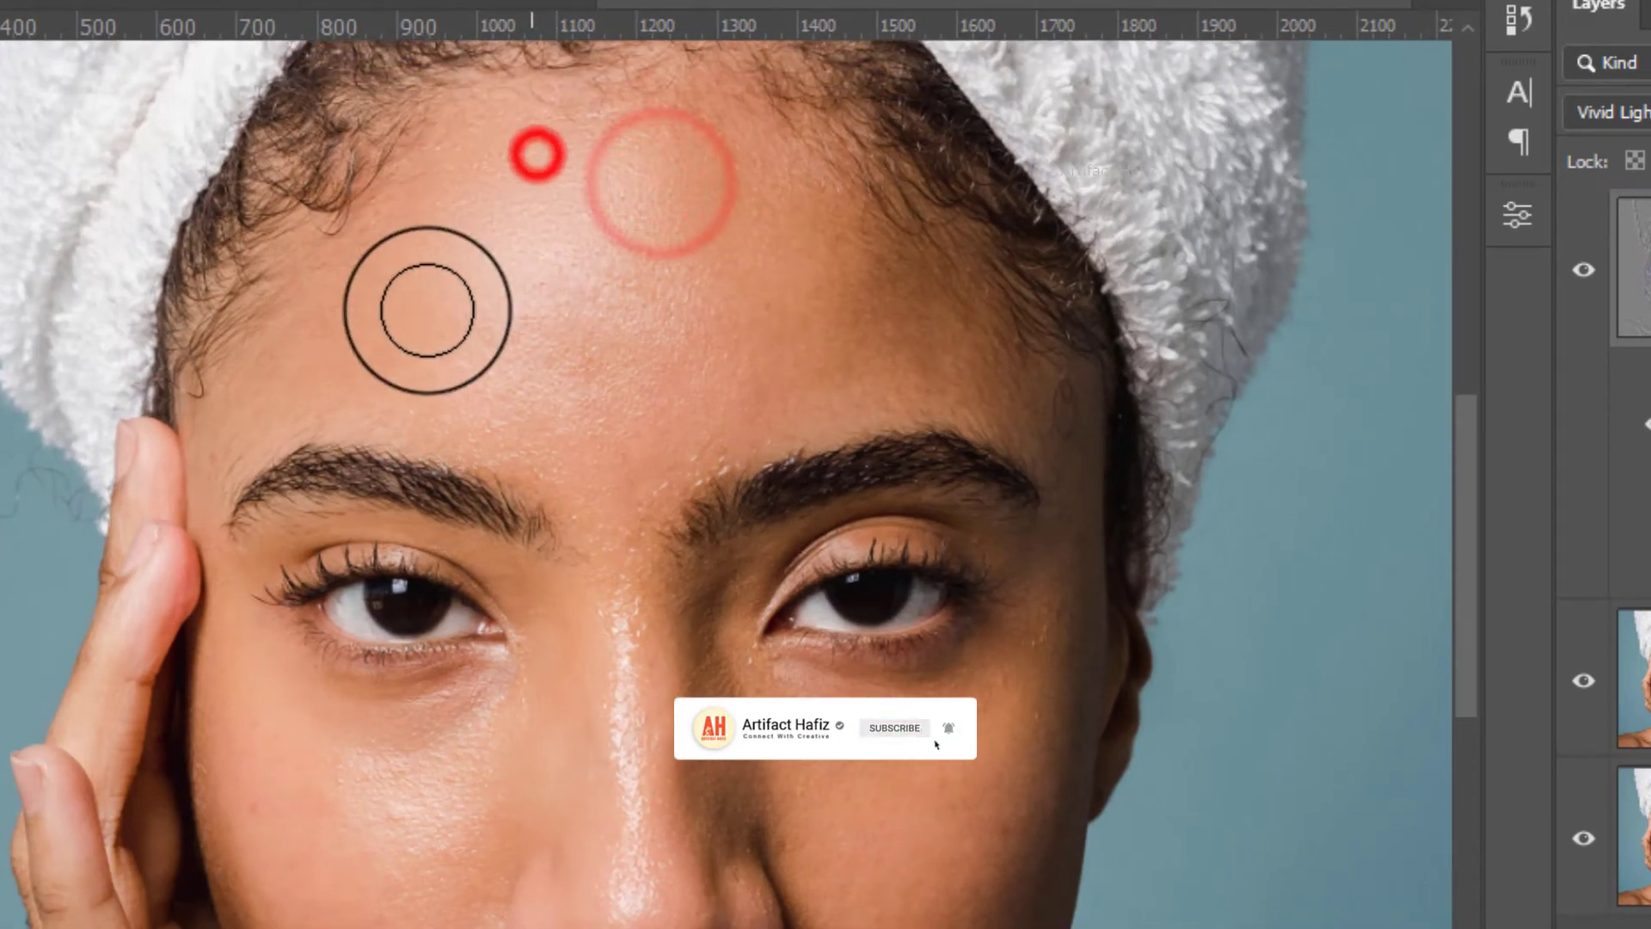
left_click(612, 165)
left_click(879, 292)
left_click(928, 343)
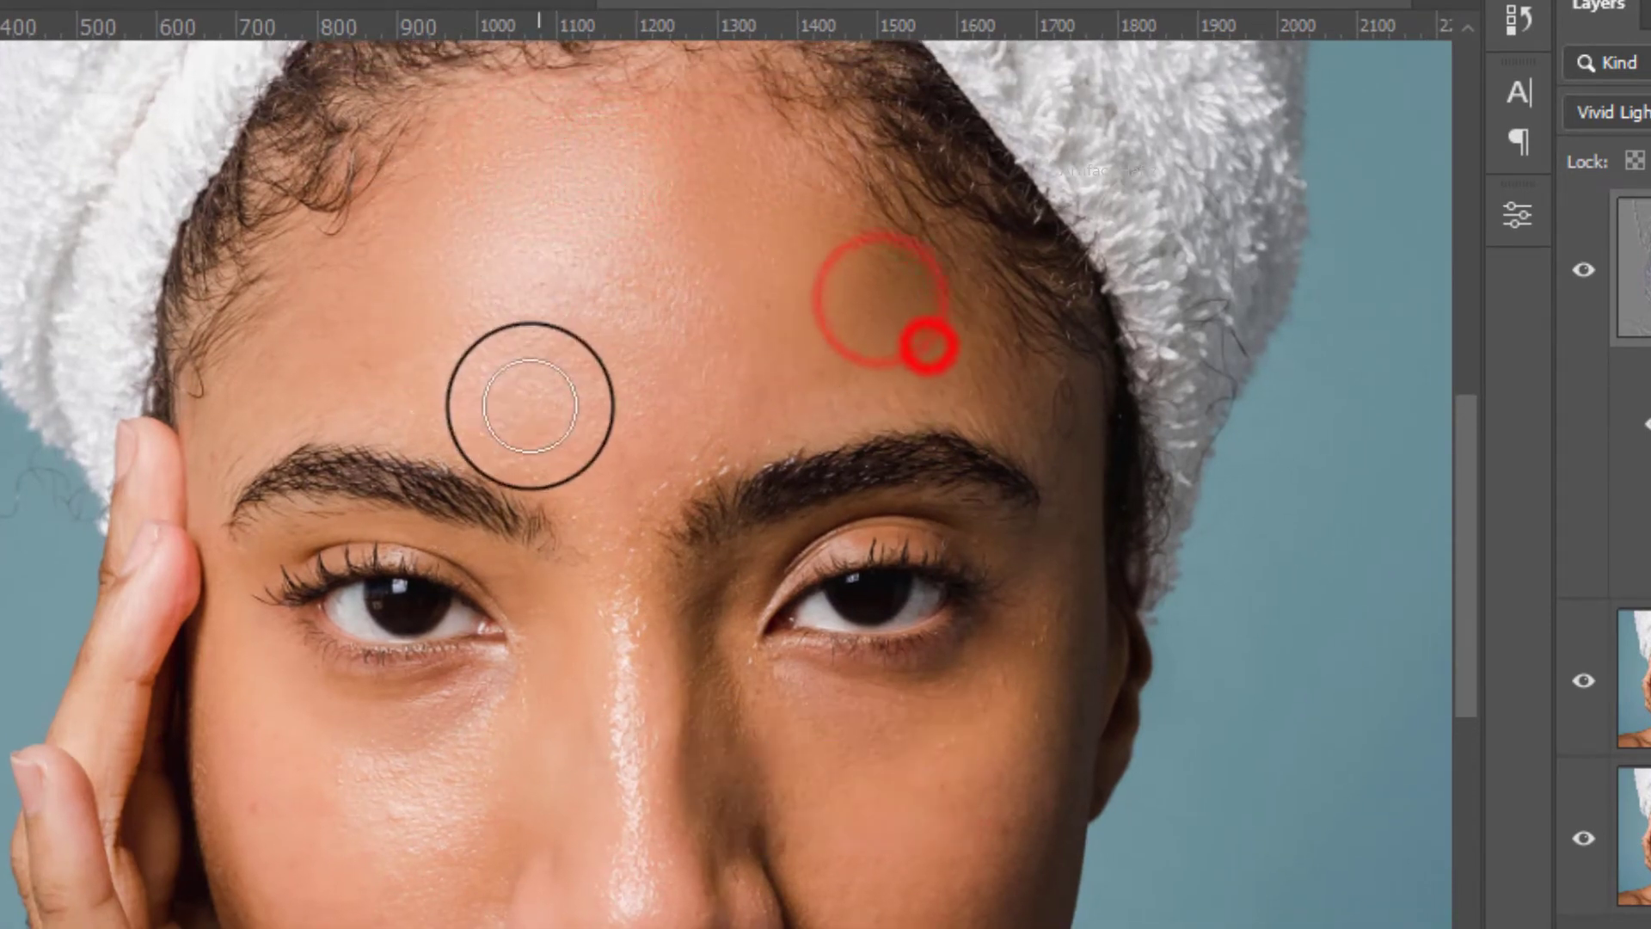
left_click(490, 317)
left_click(604, 275)
left_click(357, 324)
left_click(249, 383)
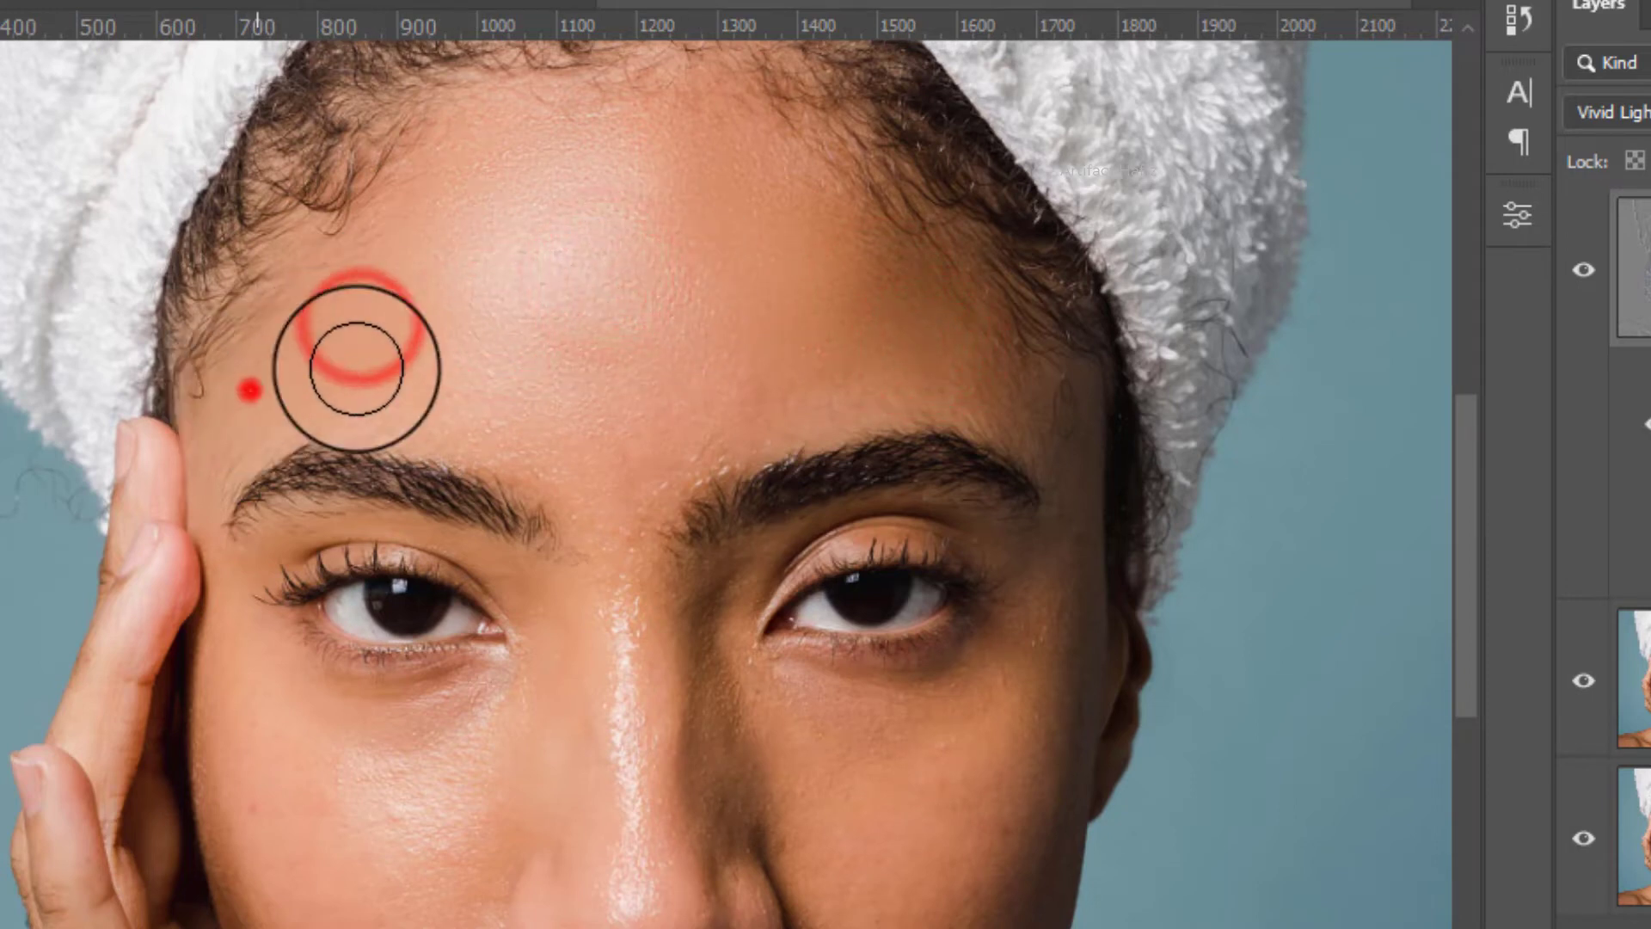
left_click(578, 365)
left_click(609, 473)
left_click(848, 350)
left_click(841, 301)
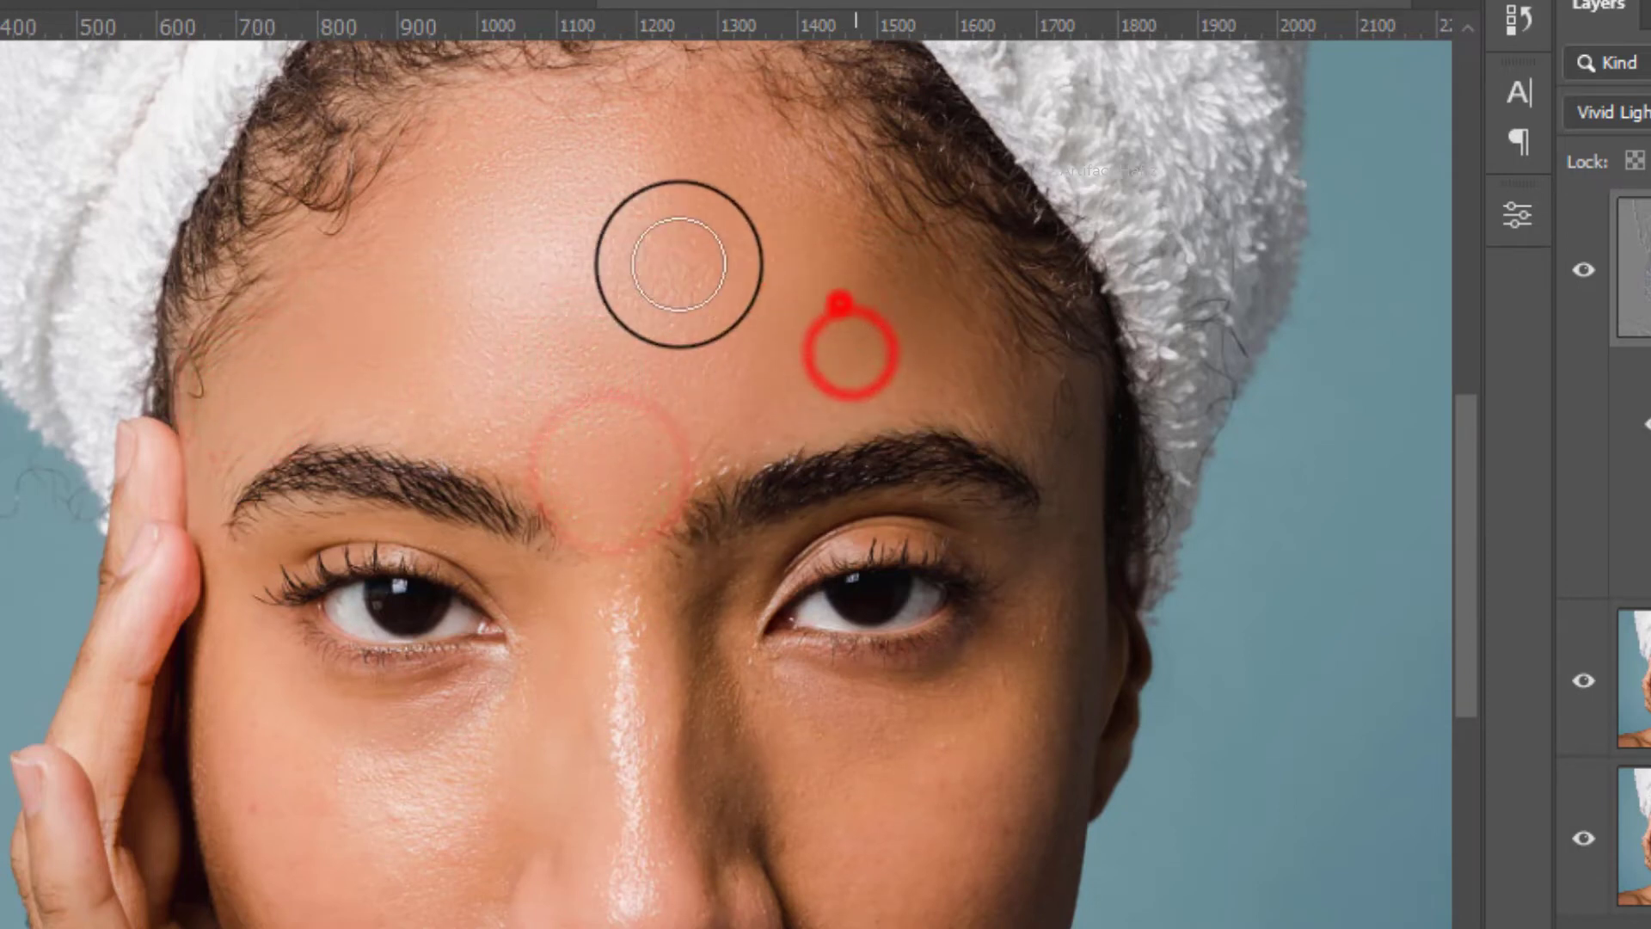
left_click_drag(635, 335, 547, 256)
left_click(424, 163)
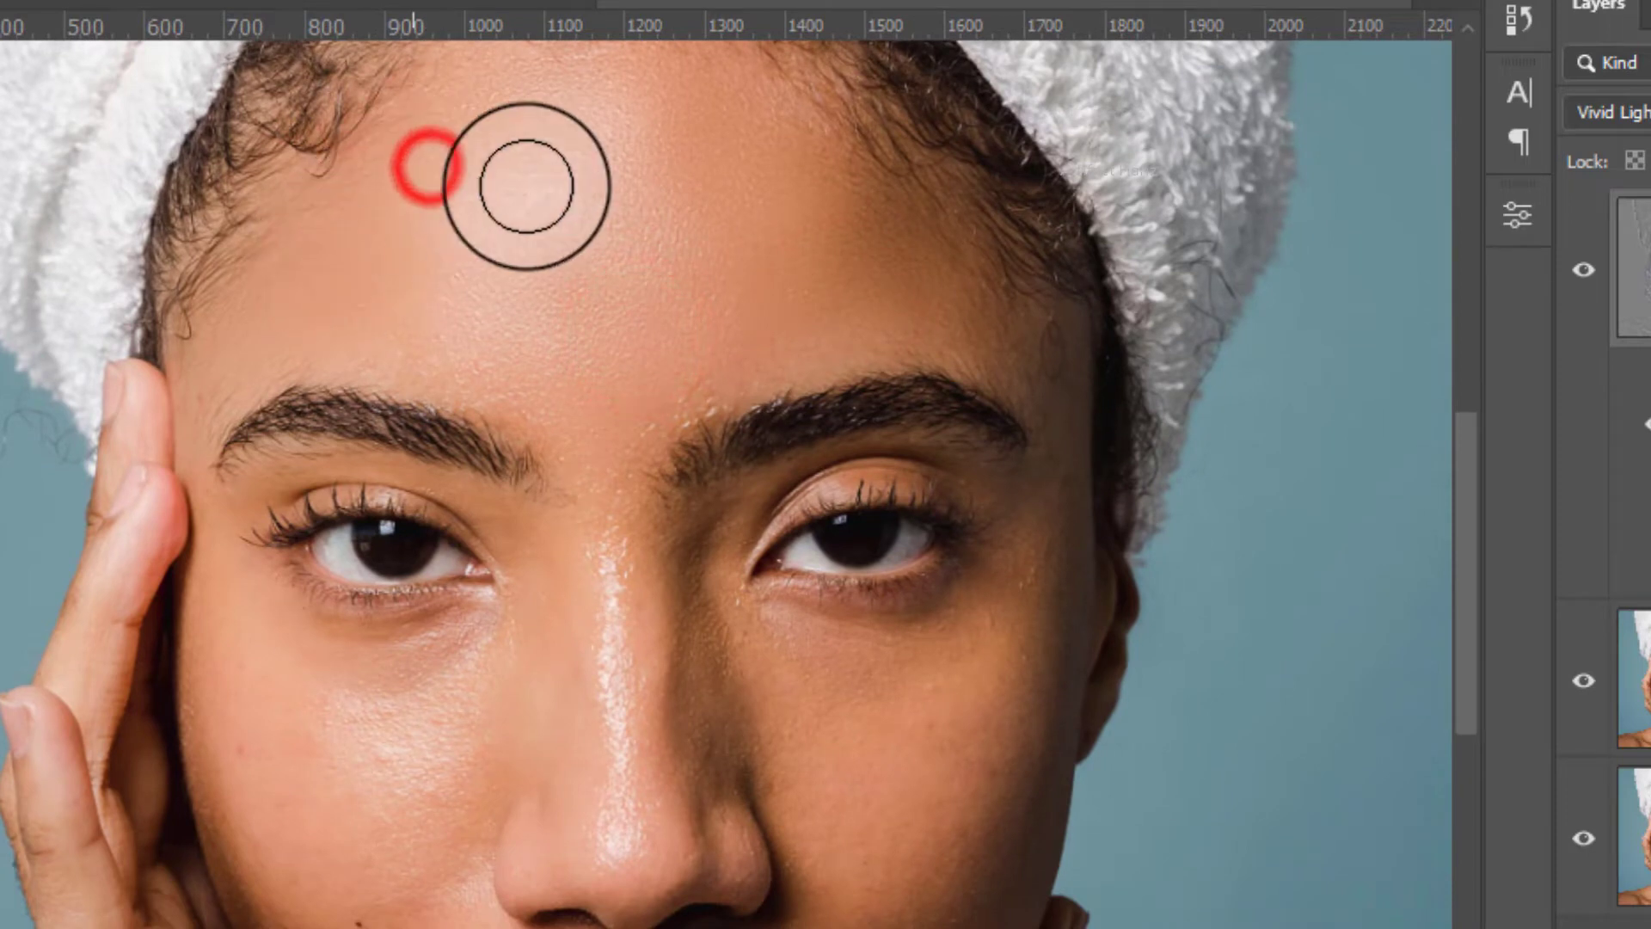
left_click_drag(571, 169, 527, 276)
left_click(499, 212)
Paint smoothing onto the left cheek under the eye.
left_click_drag(616, 394, 686, 155)
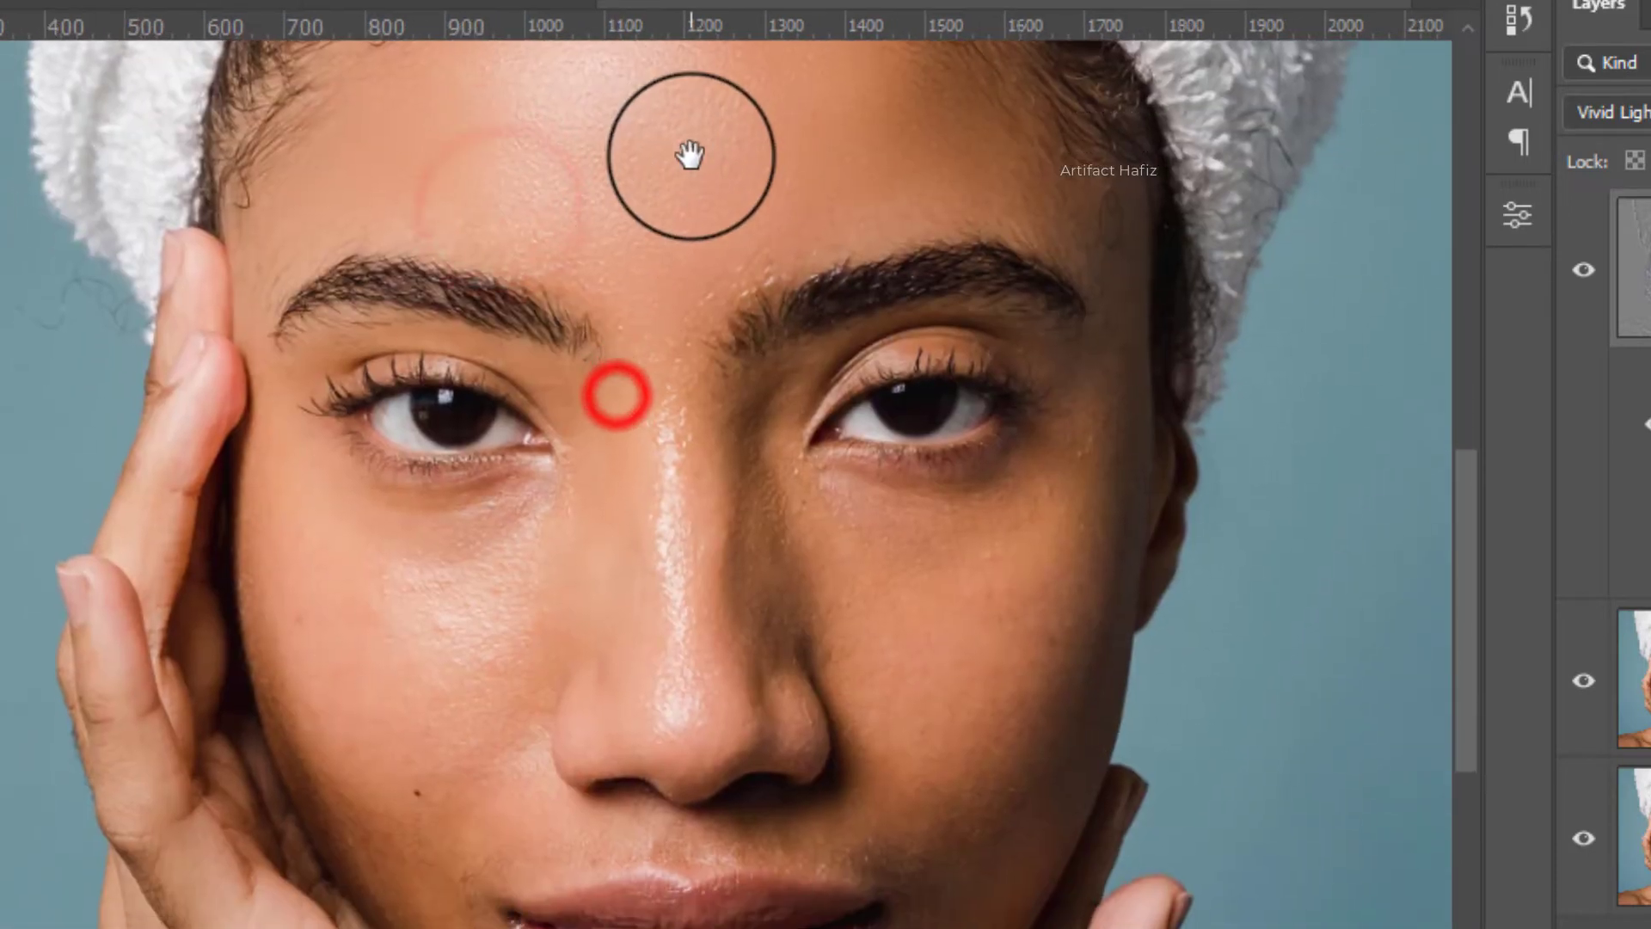
left_click(310, 556)
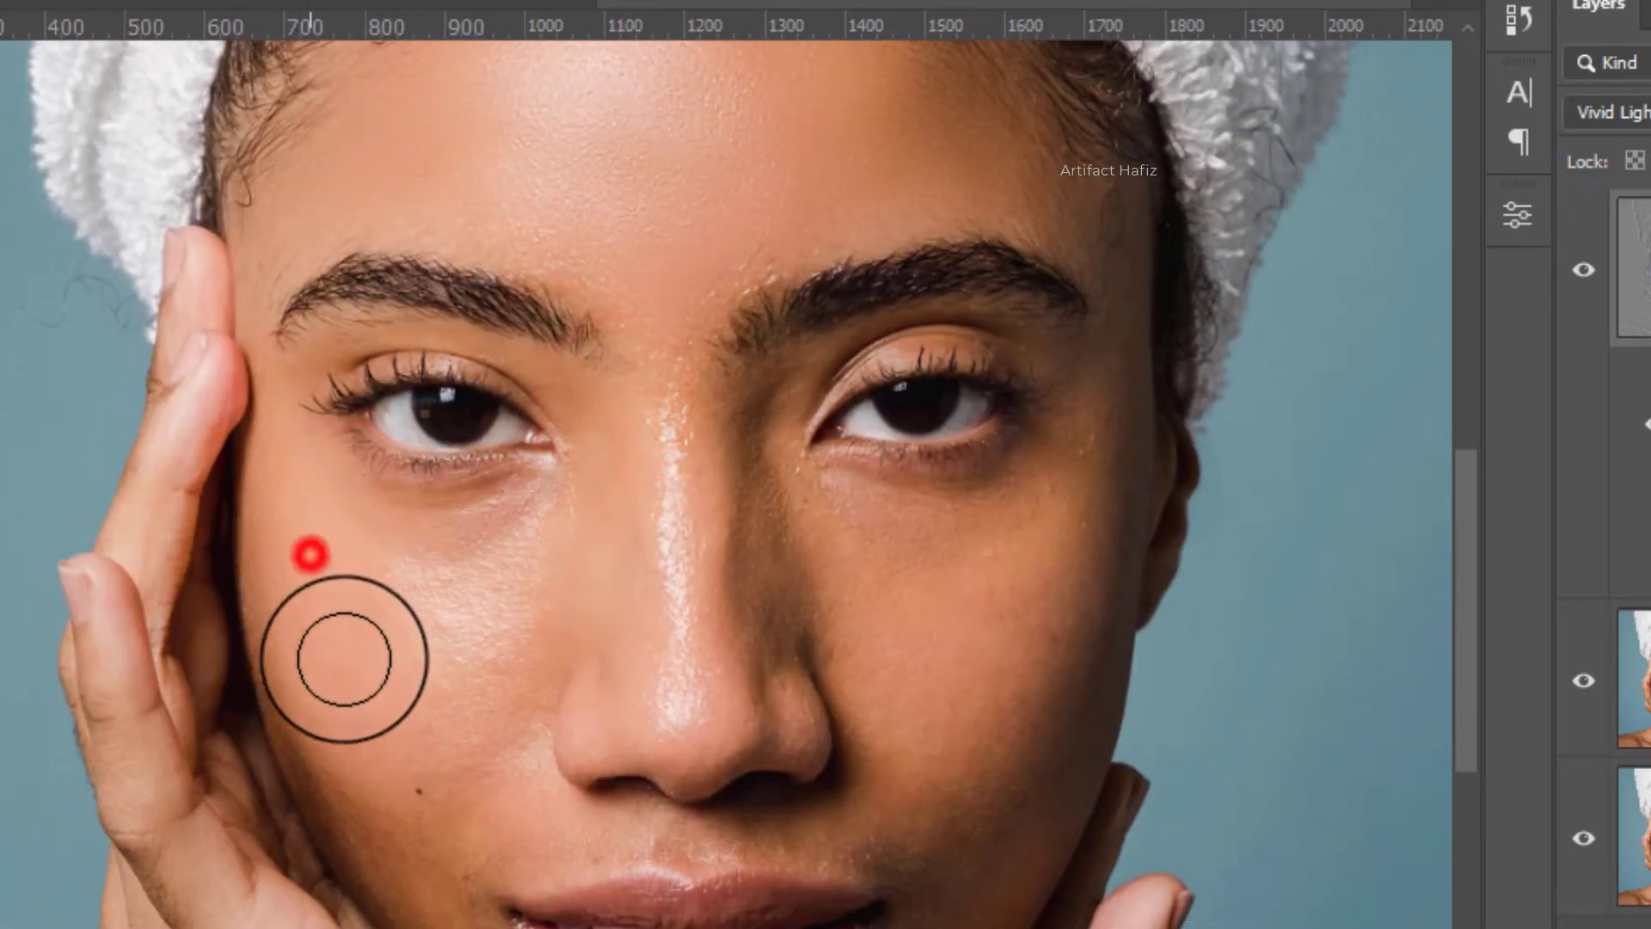
left_click(478, 601)
left_click(372, 588)
left_click(507, 578)
left_click(427, 660)
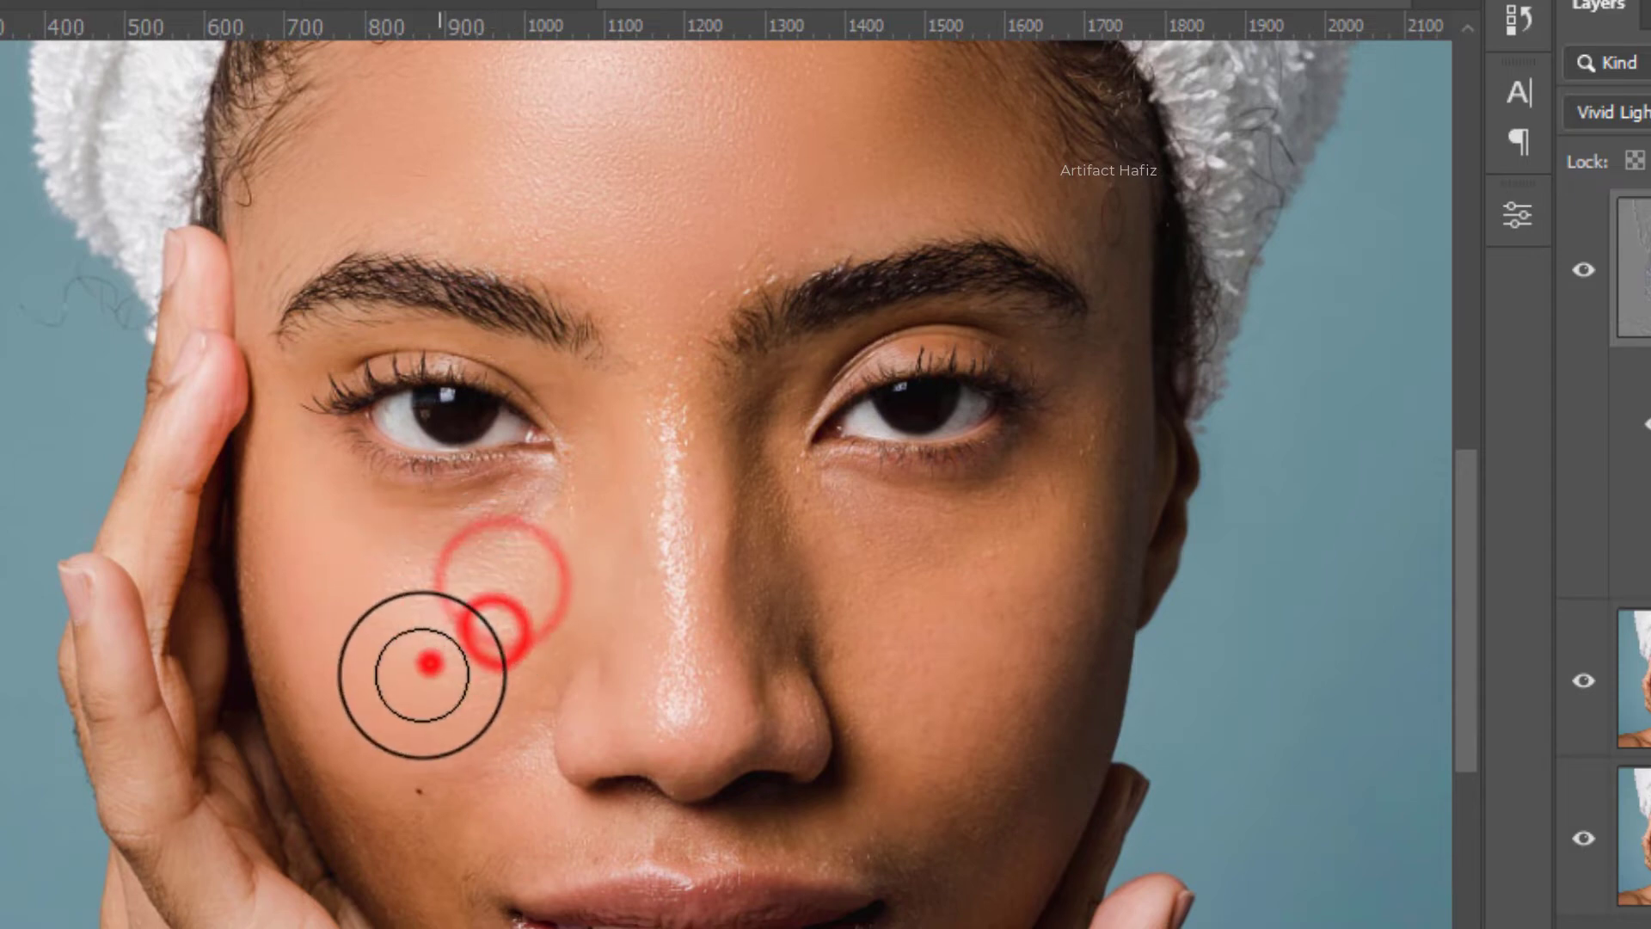
Paint smoothing over the nose bridge and the right cheek.
left_click_drag(792, 553, 675, 479)
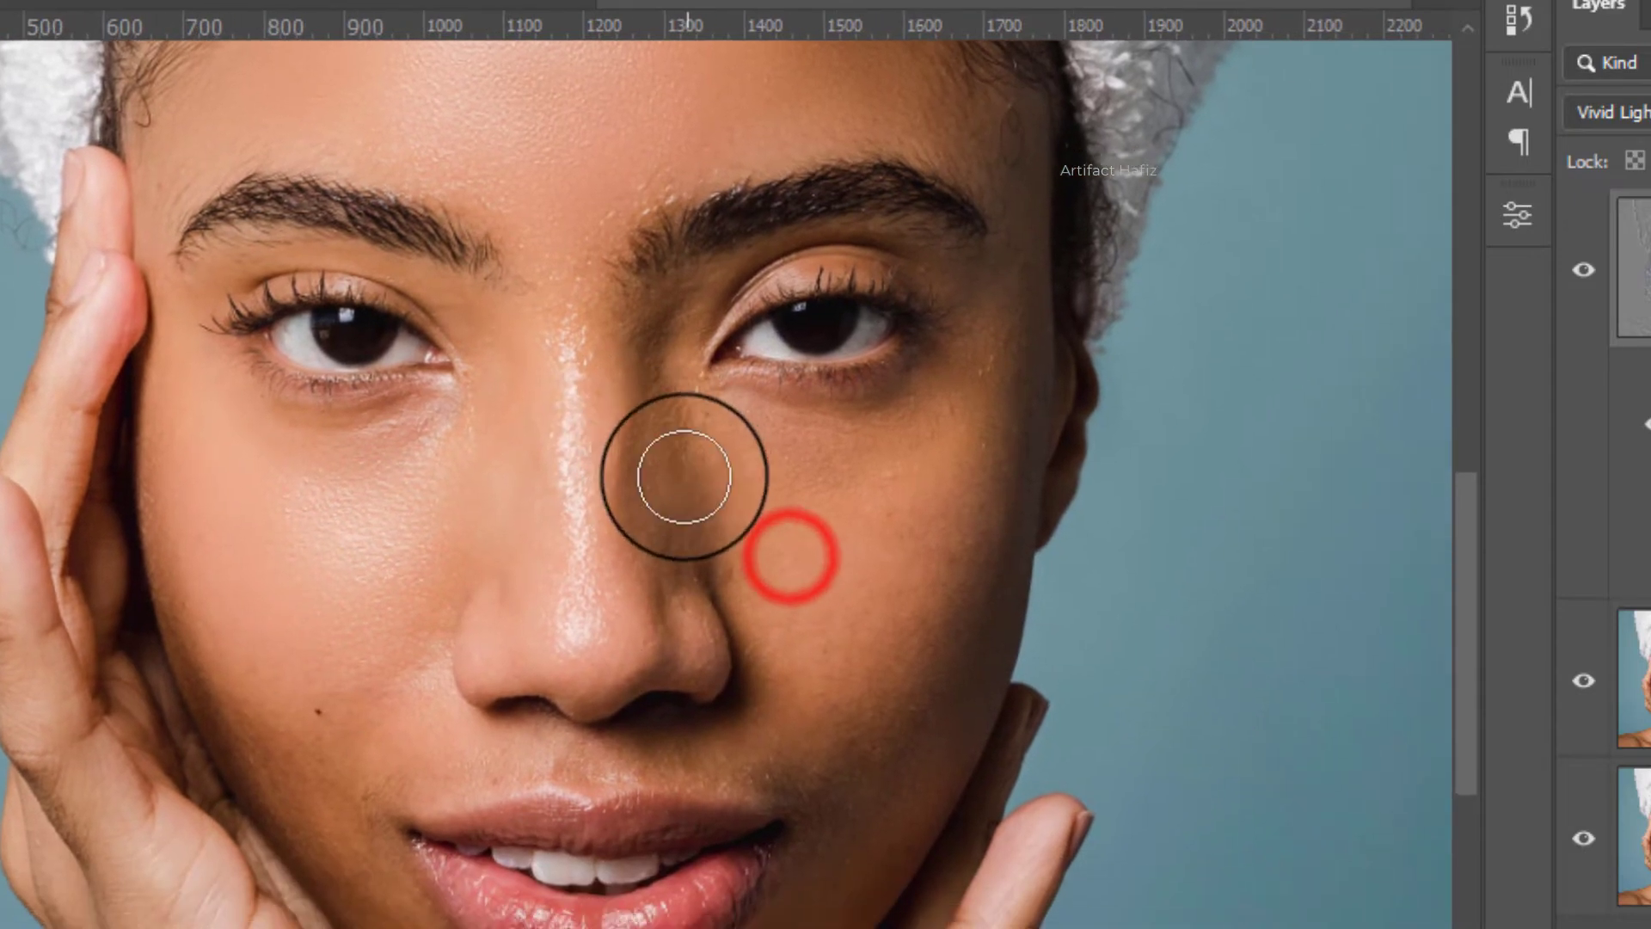
left_click(565, 367)
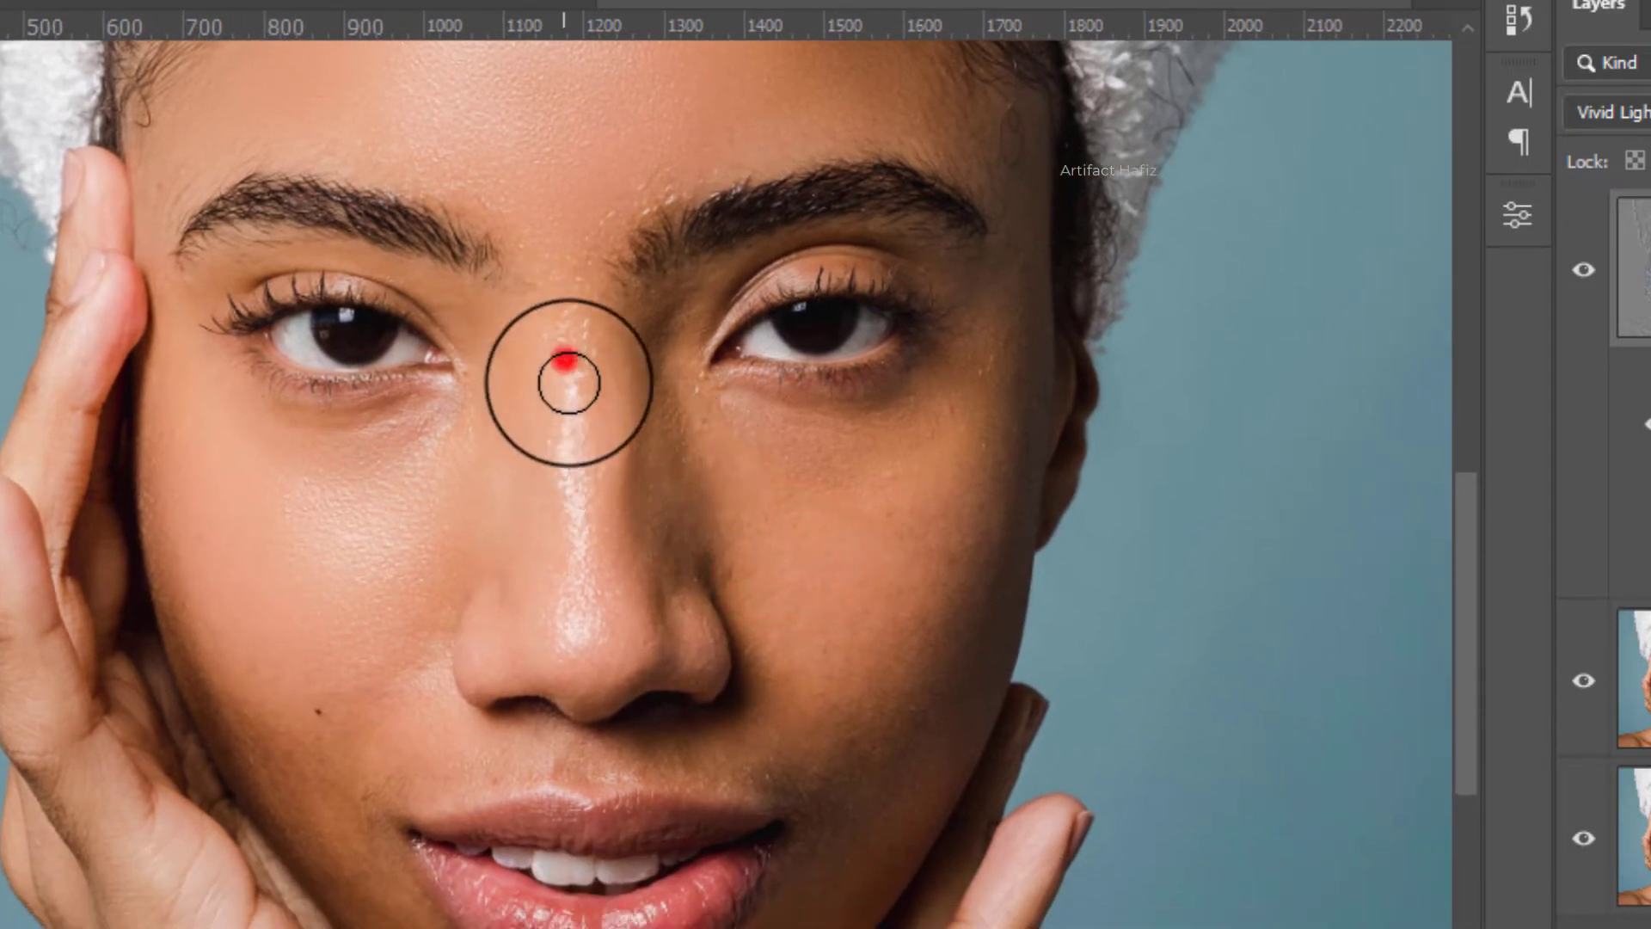
left_click(588, 392)
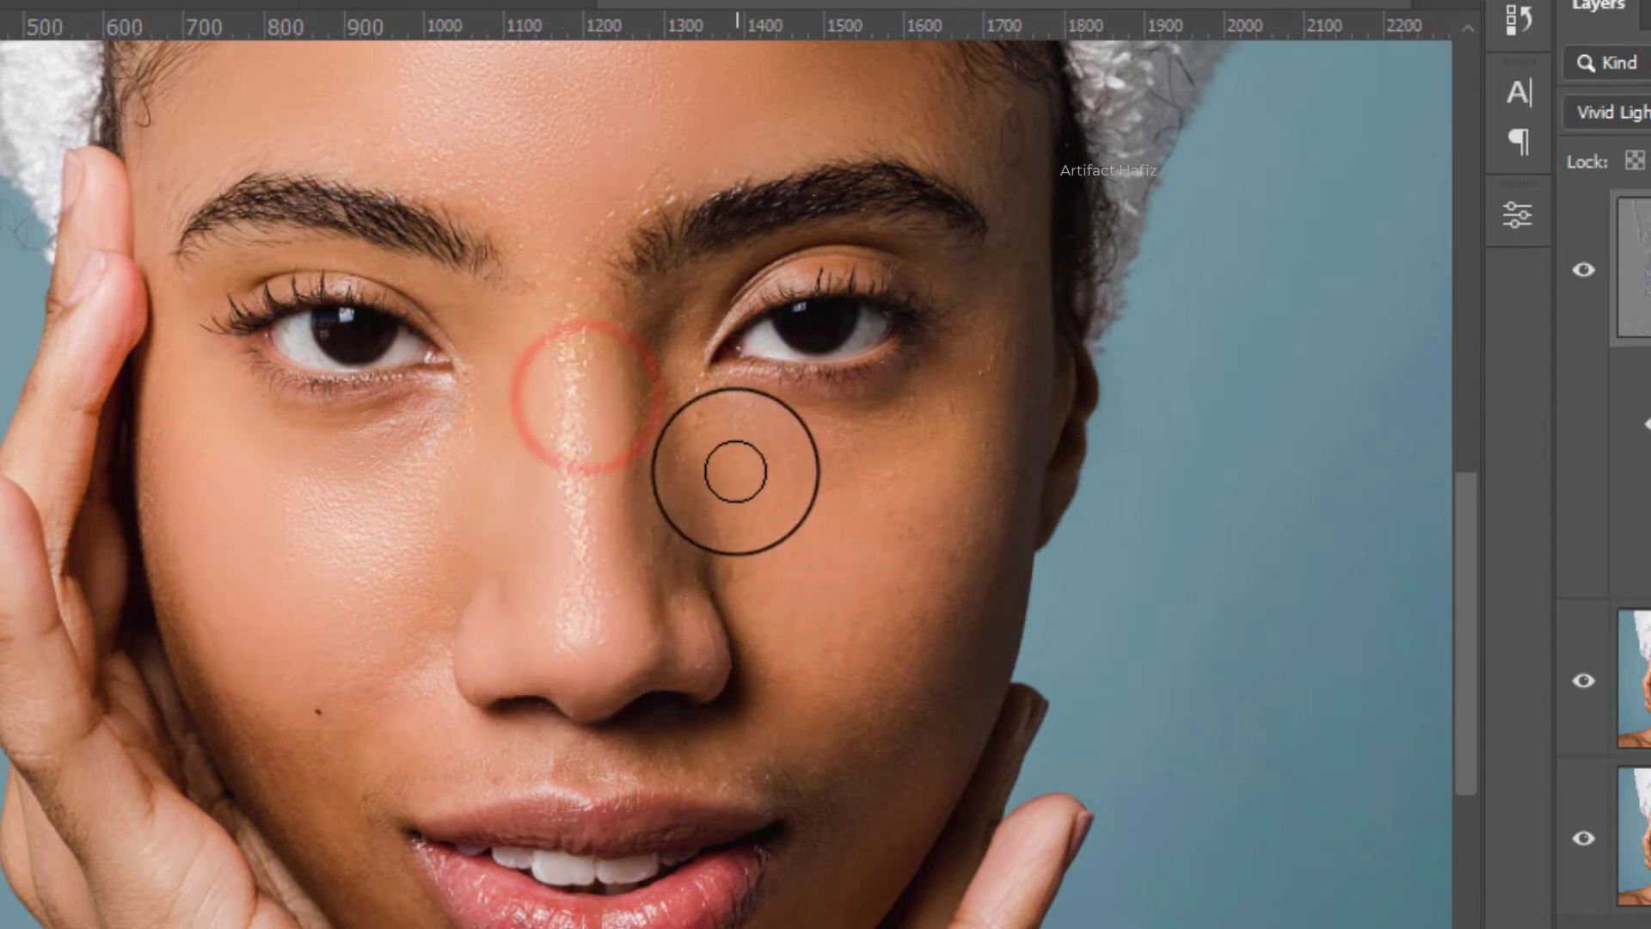
left_click(699, 451)
left_click(884, 472)
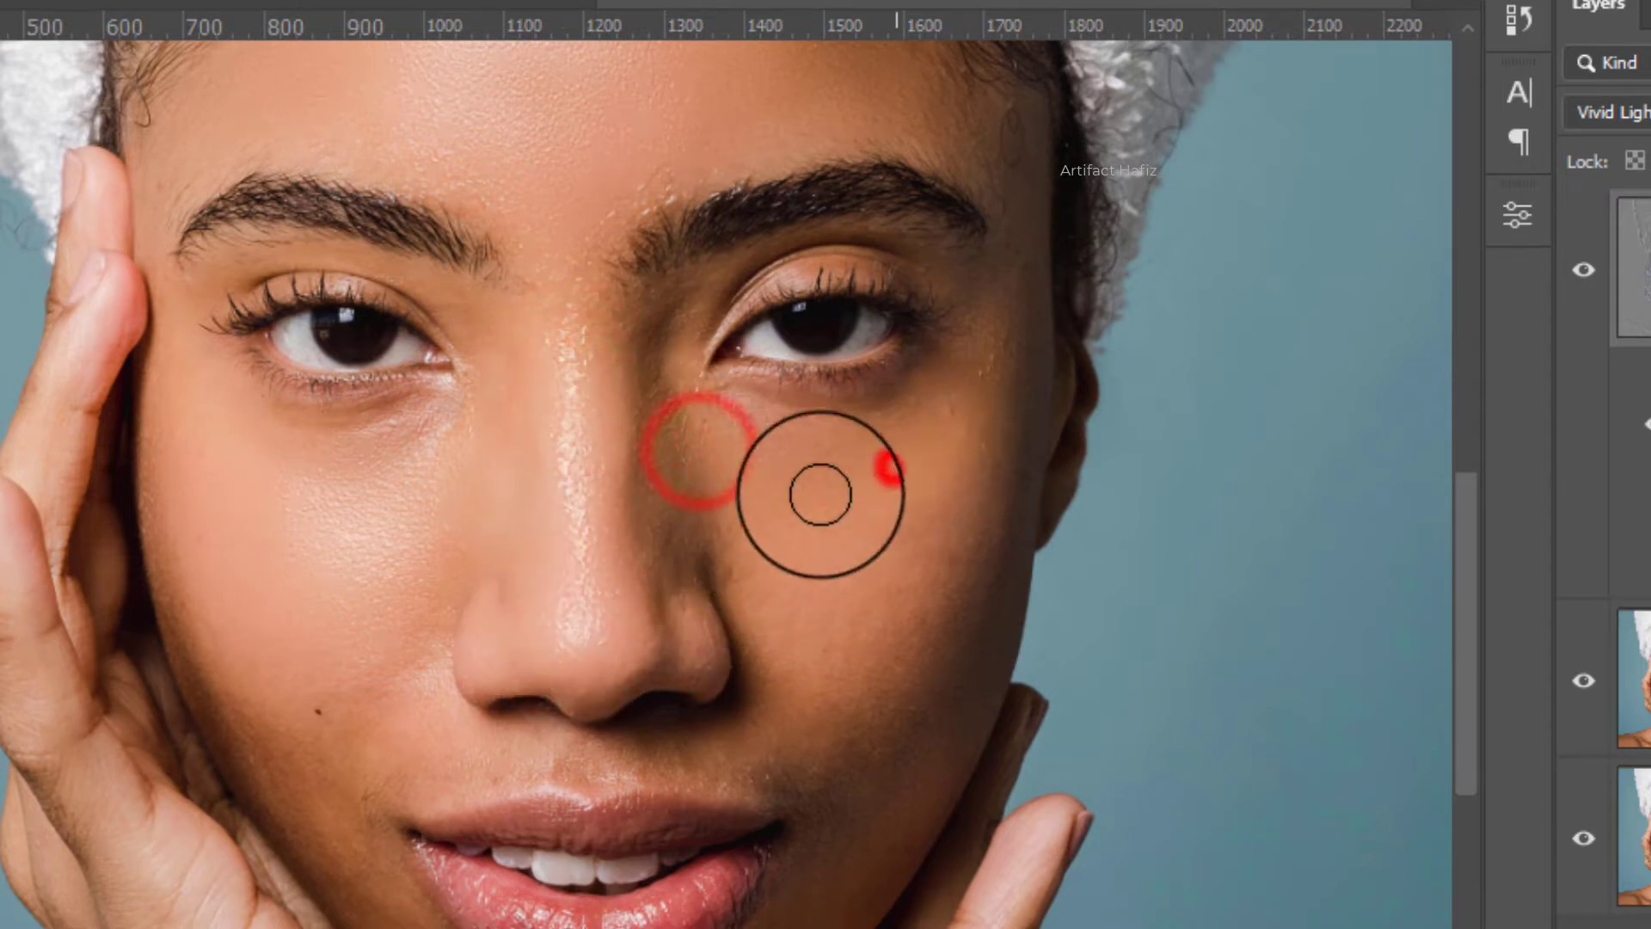
left_click(995, 324)
left_click(989, 392)
left_click(969, 482)
left_click(988, 534)
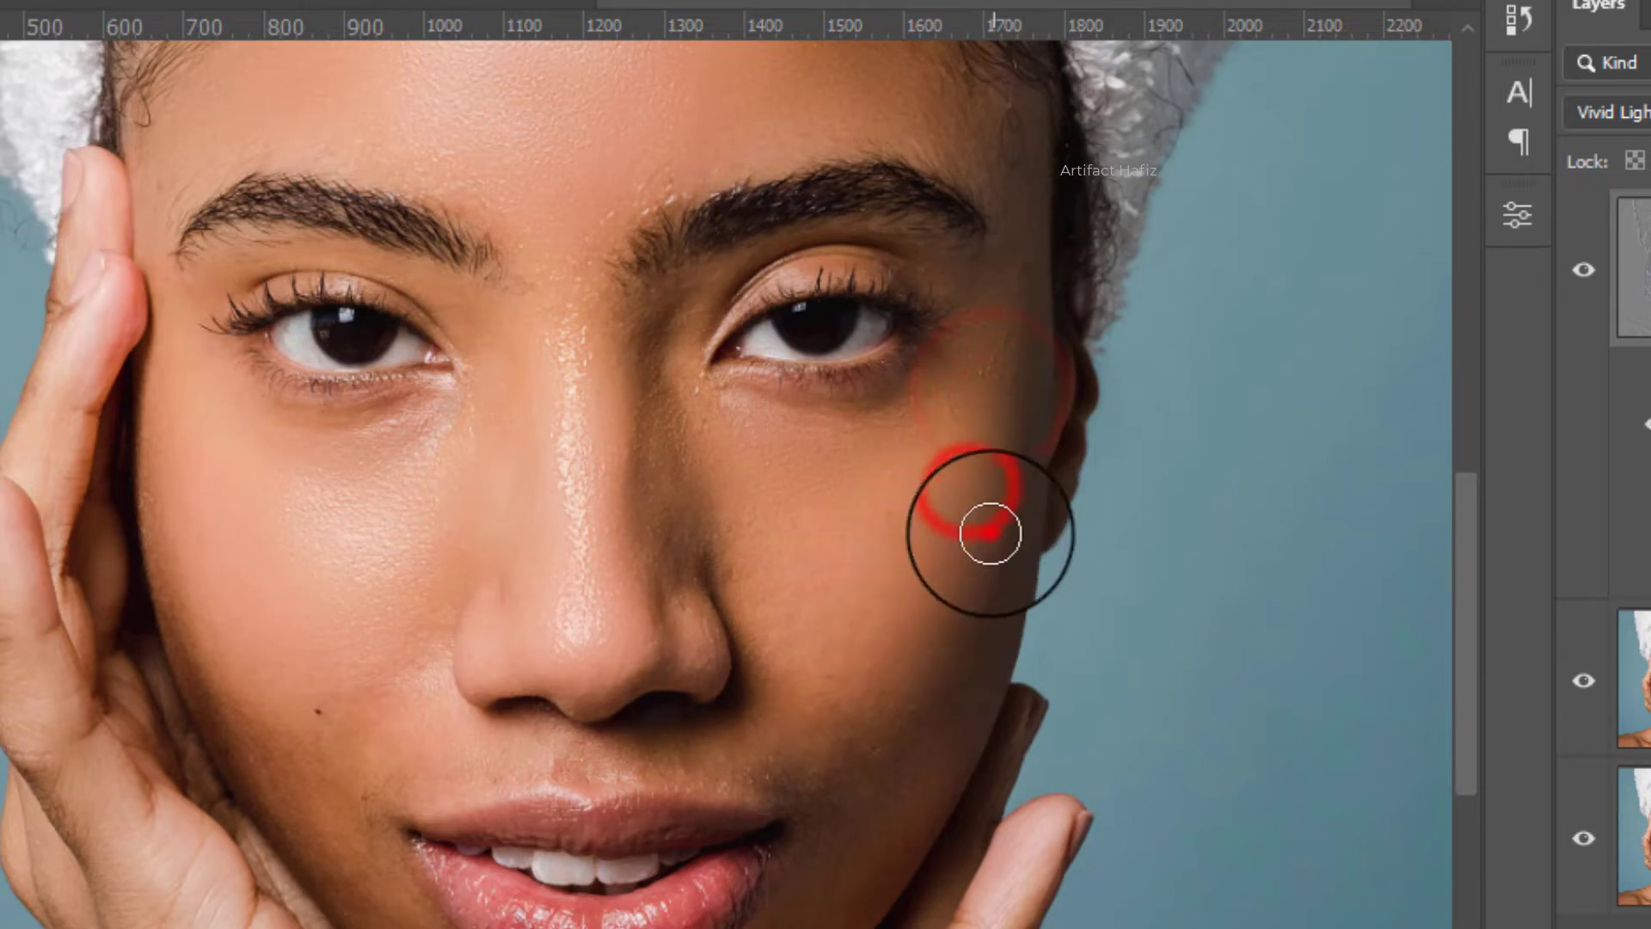
left_click(878, 645)
left_click(740, 524)
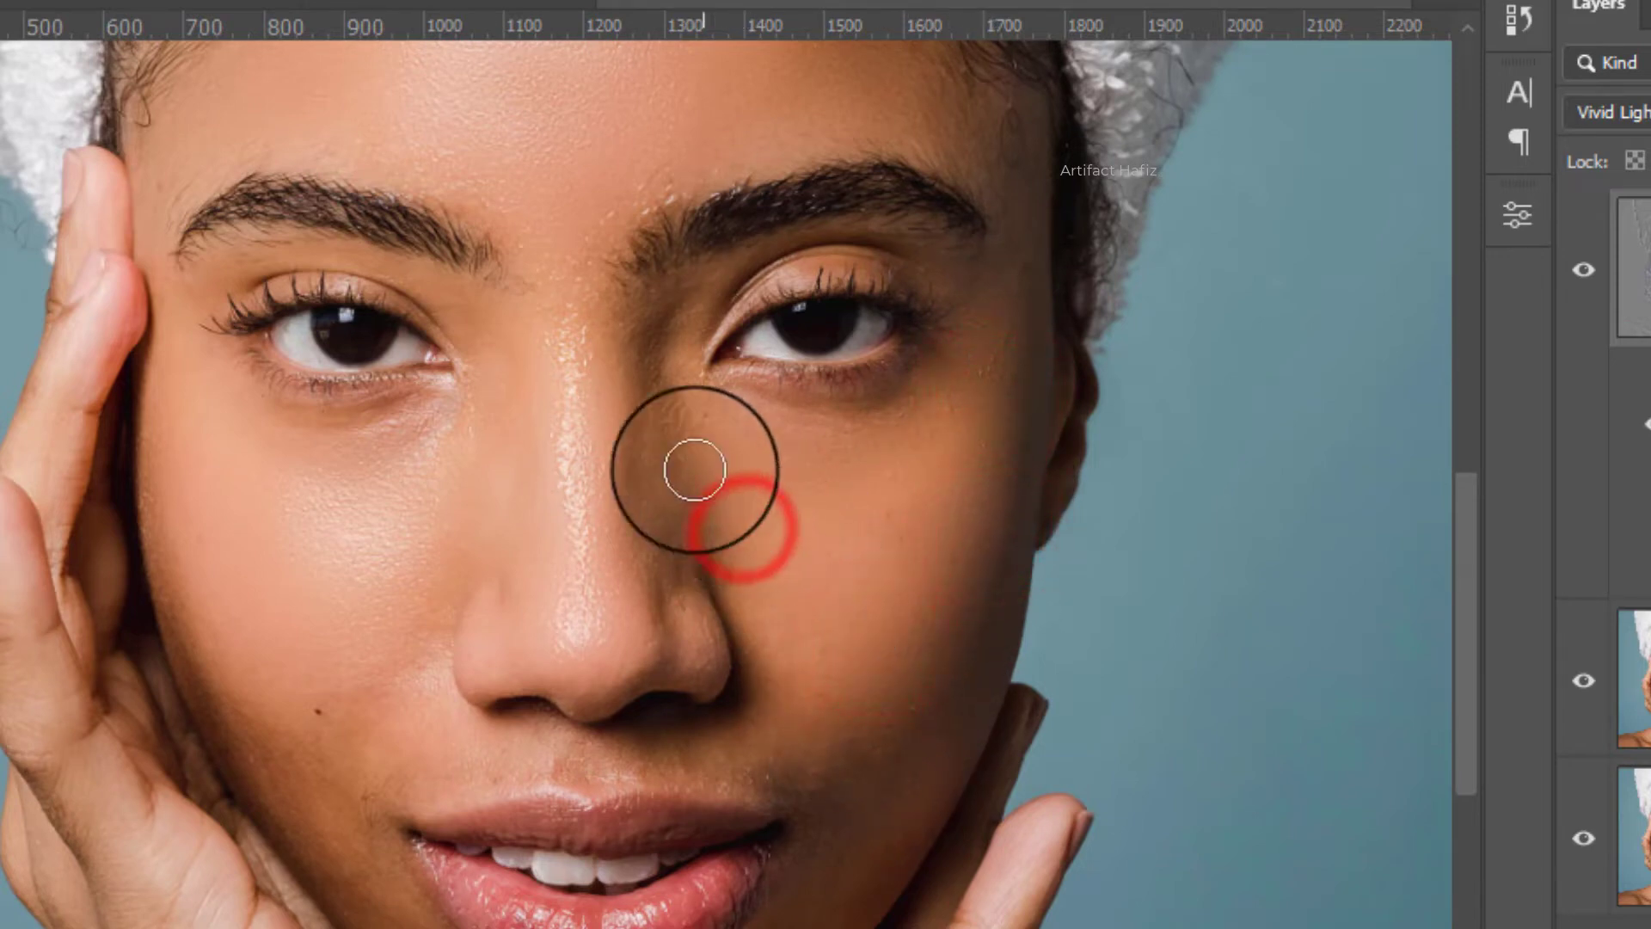
left_click(751, 472)
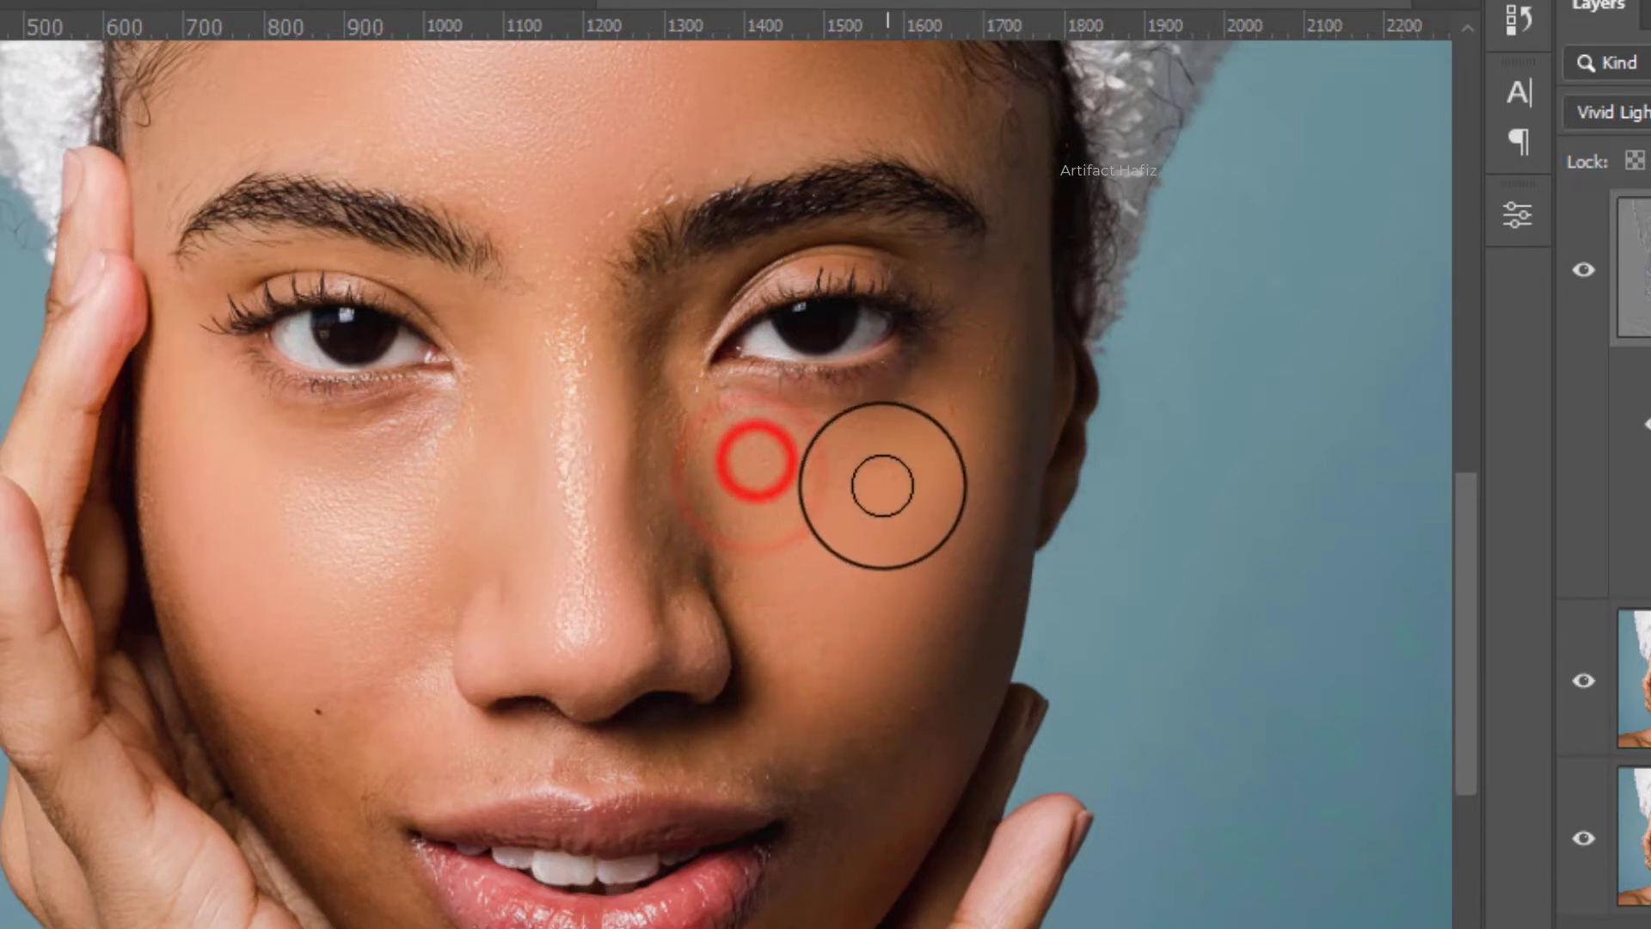
left_click(870, 509)
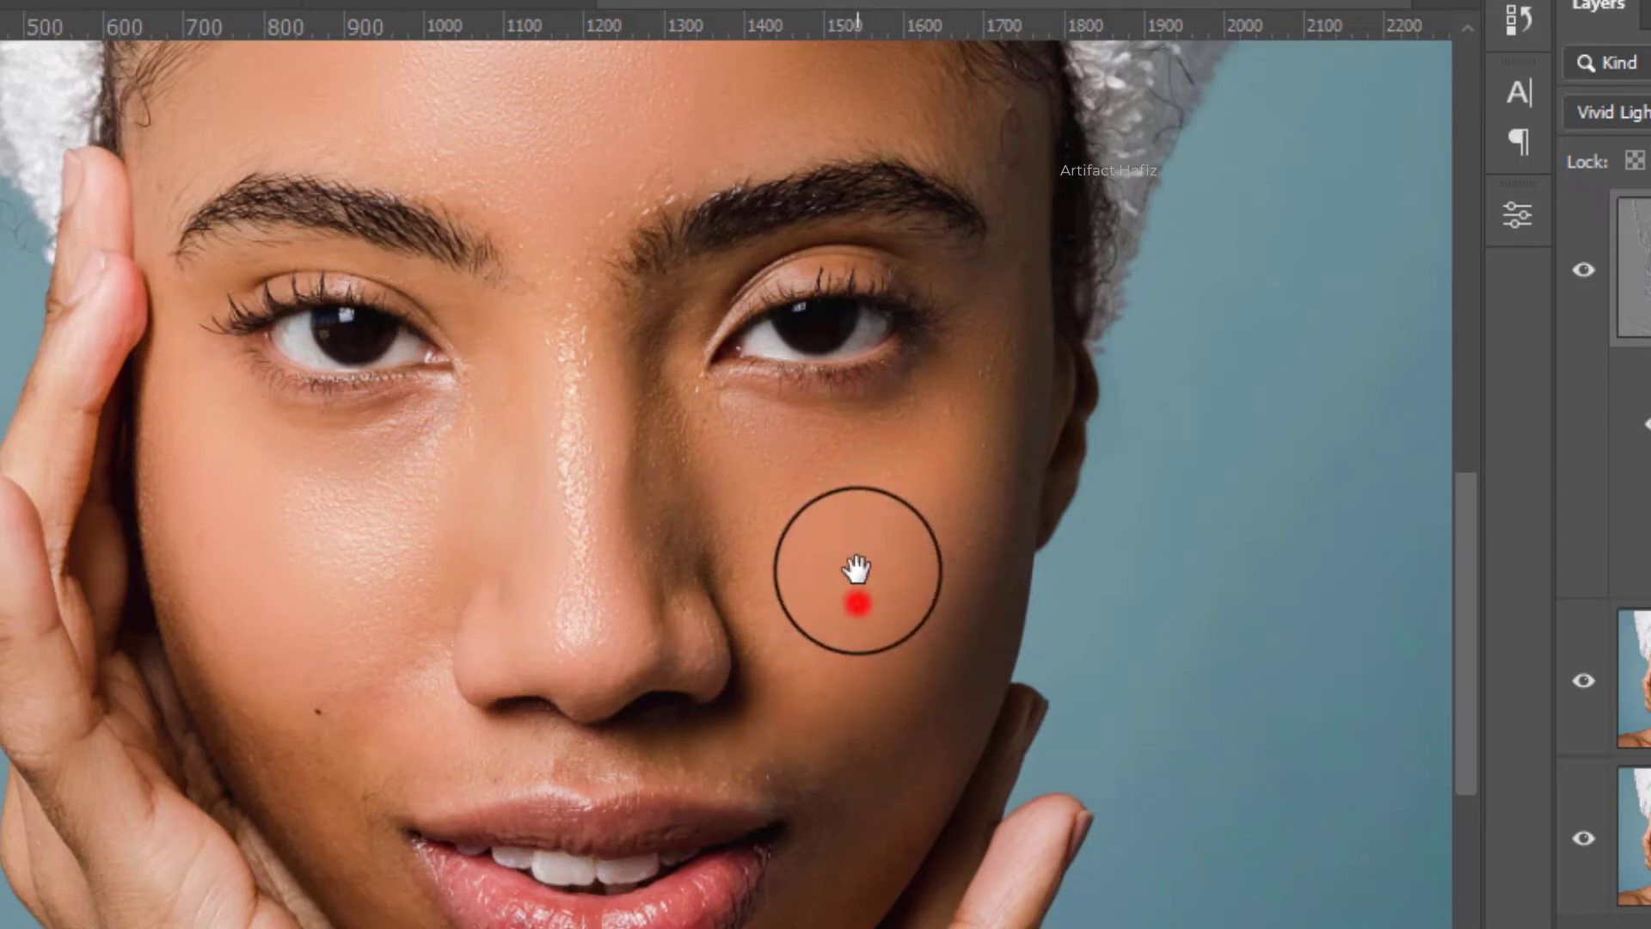
Smooth the chin, the lower cheeks and the skin above the upper lip.
left_click_drag(858, 569, 830, 521)
left_click(516, 894)
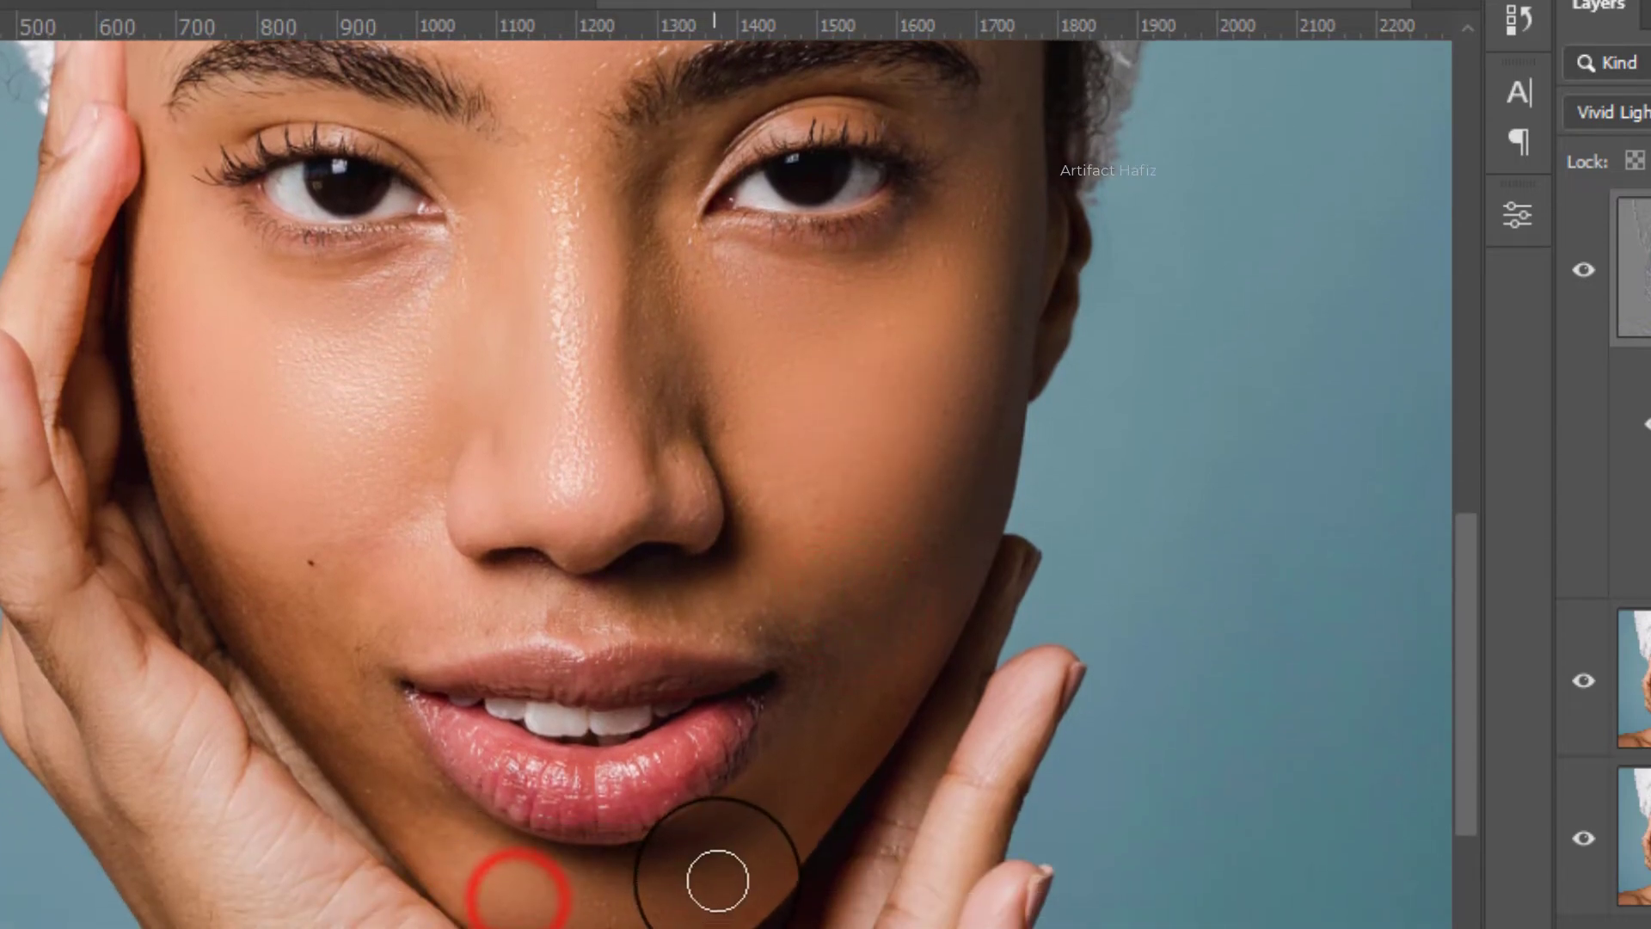
left_click(247, 572)
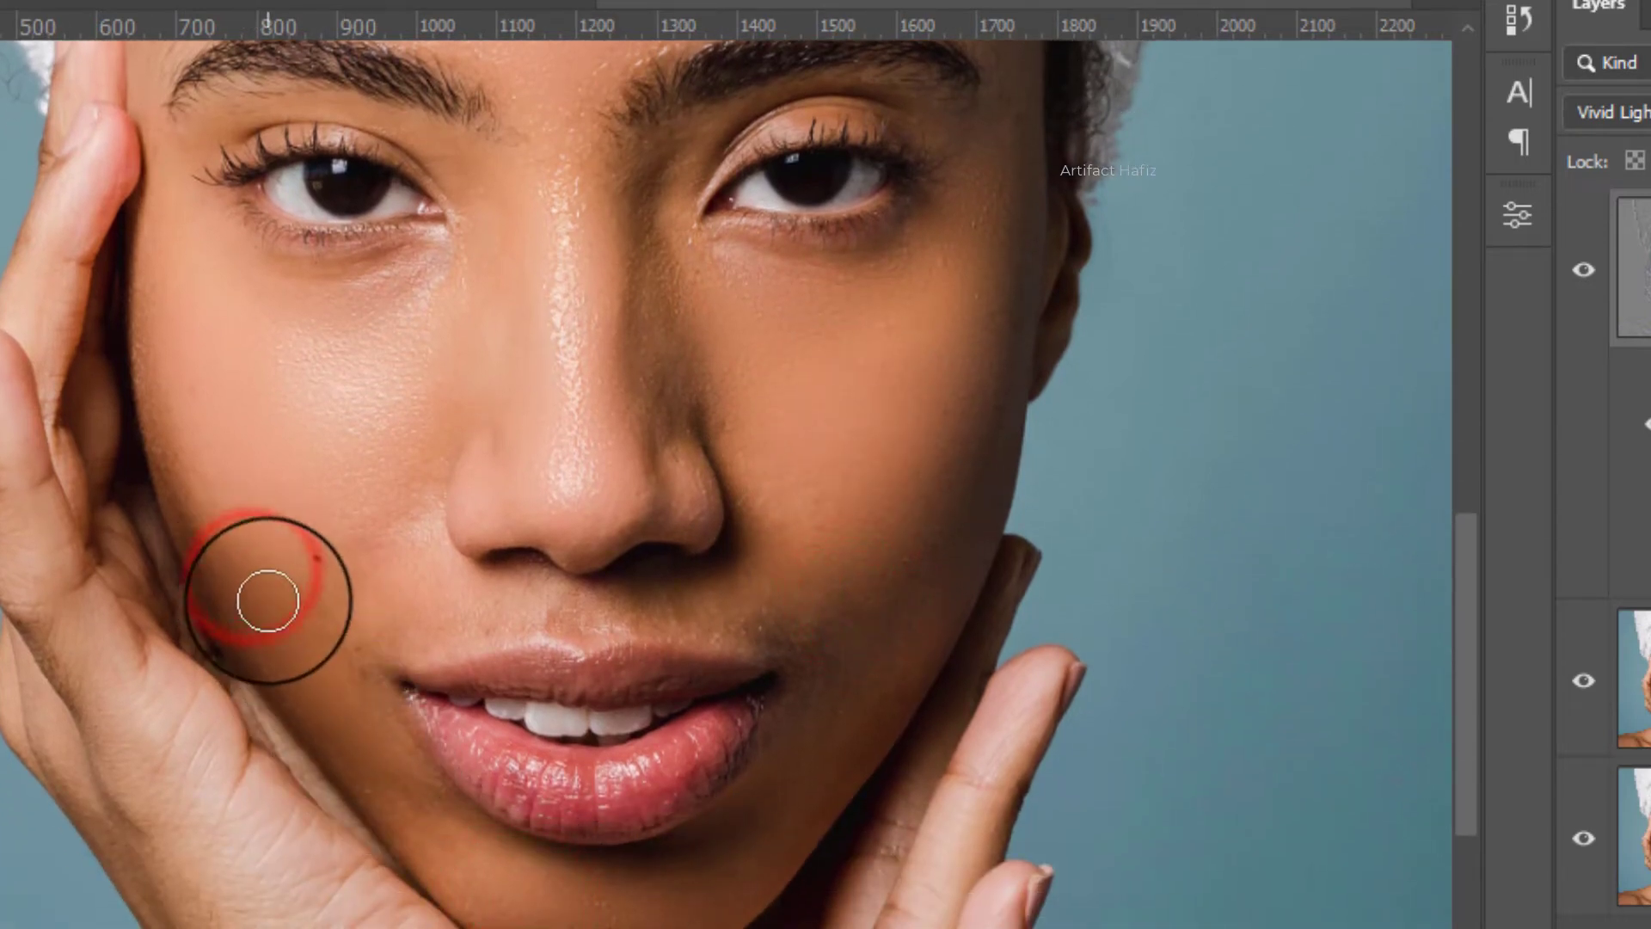
left_click(302, 638)
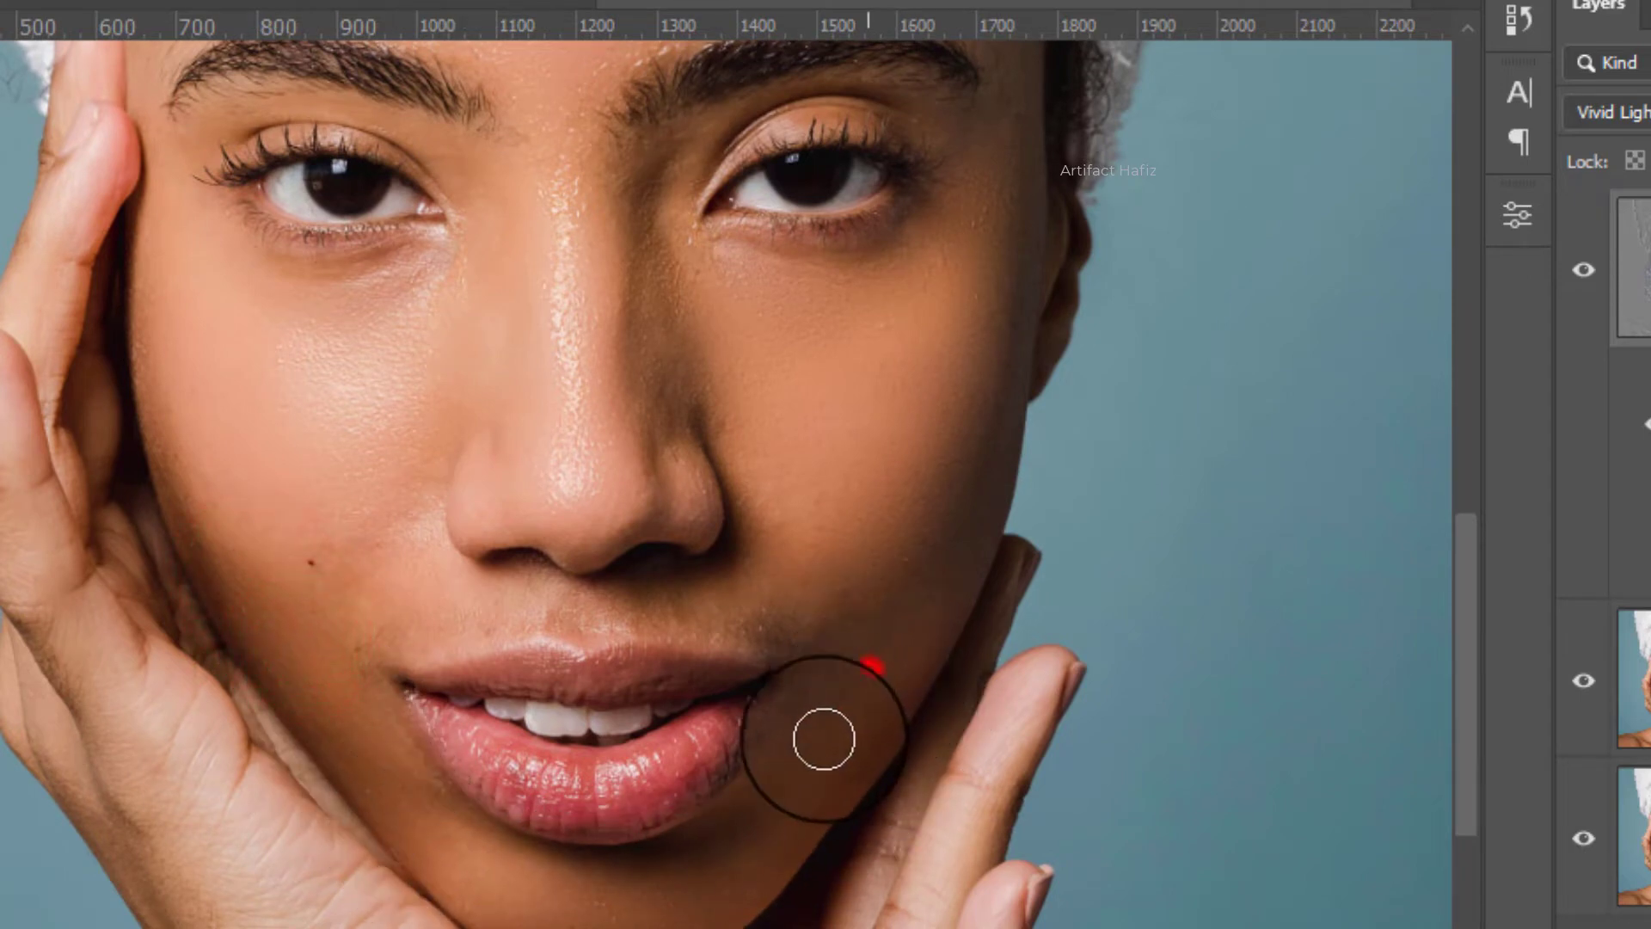
left_click(858, 678)
left_click(916, 626)
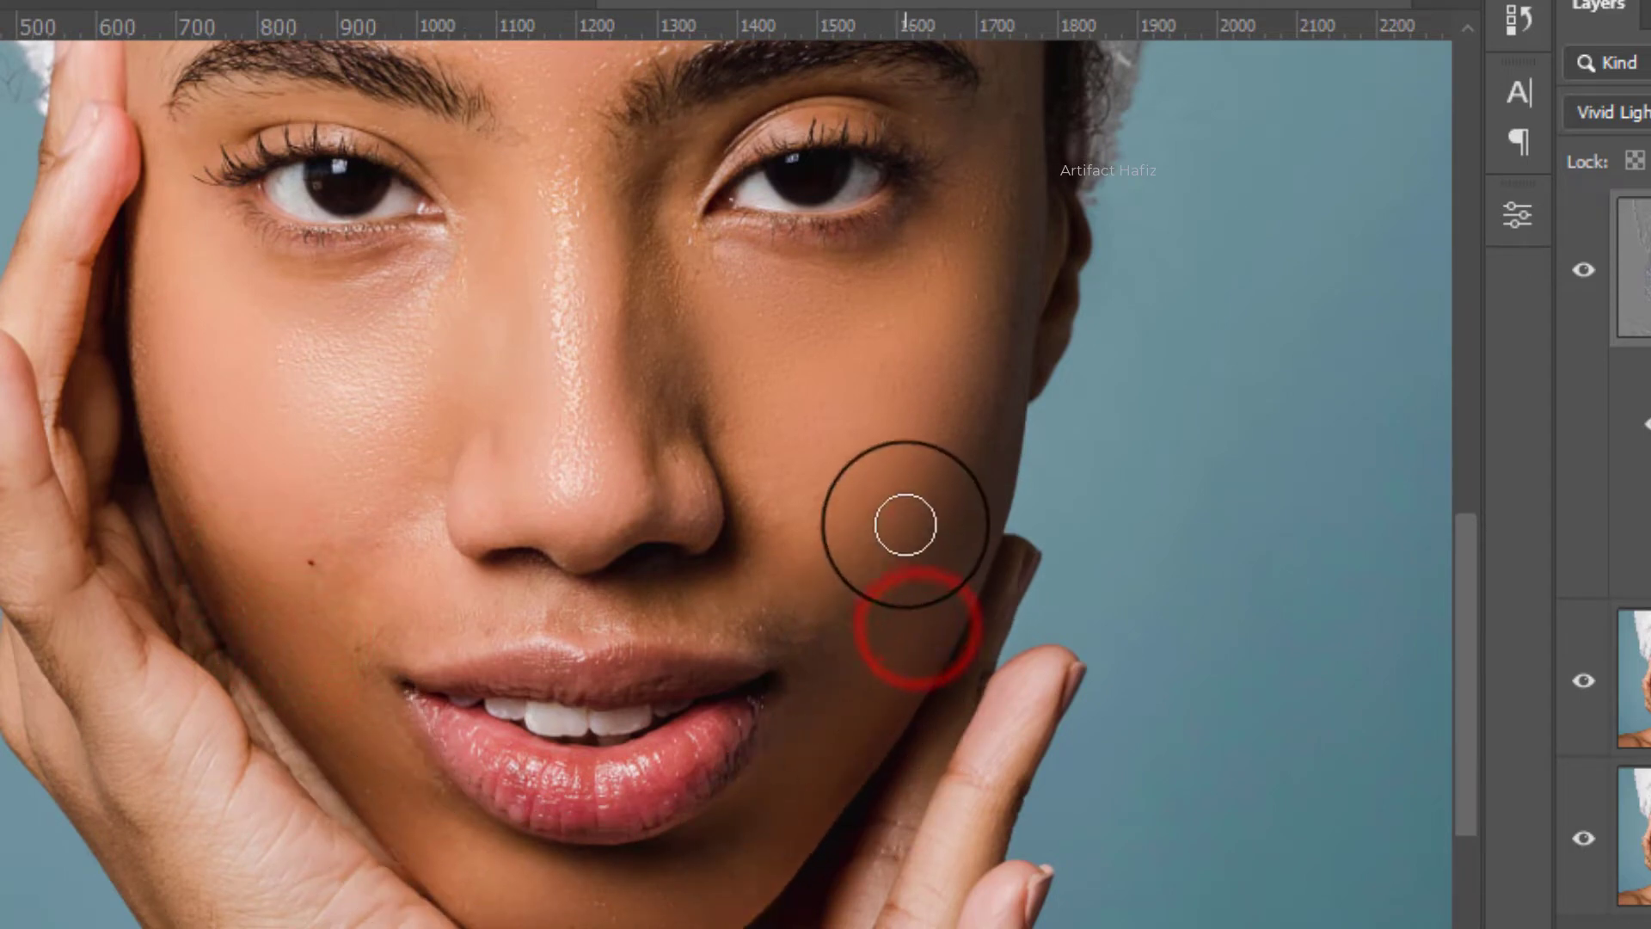
left_click(886, 543)
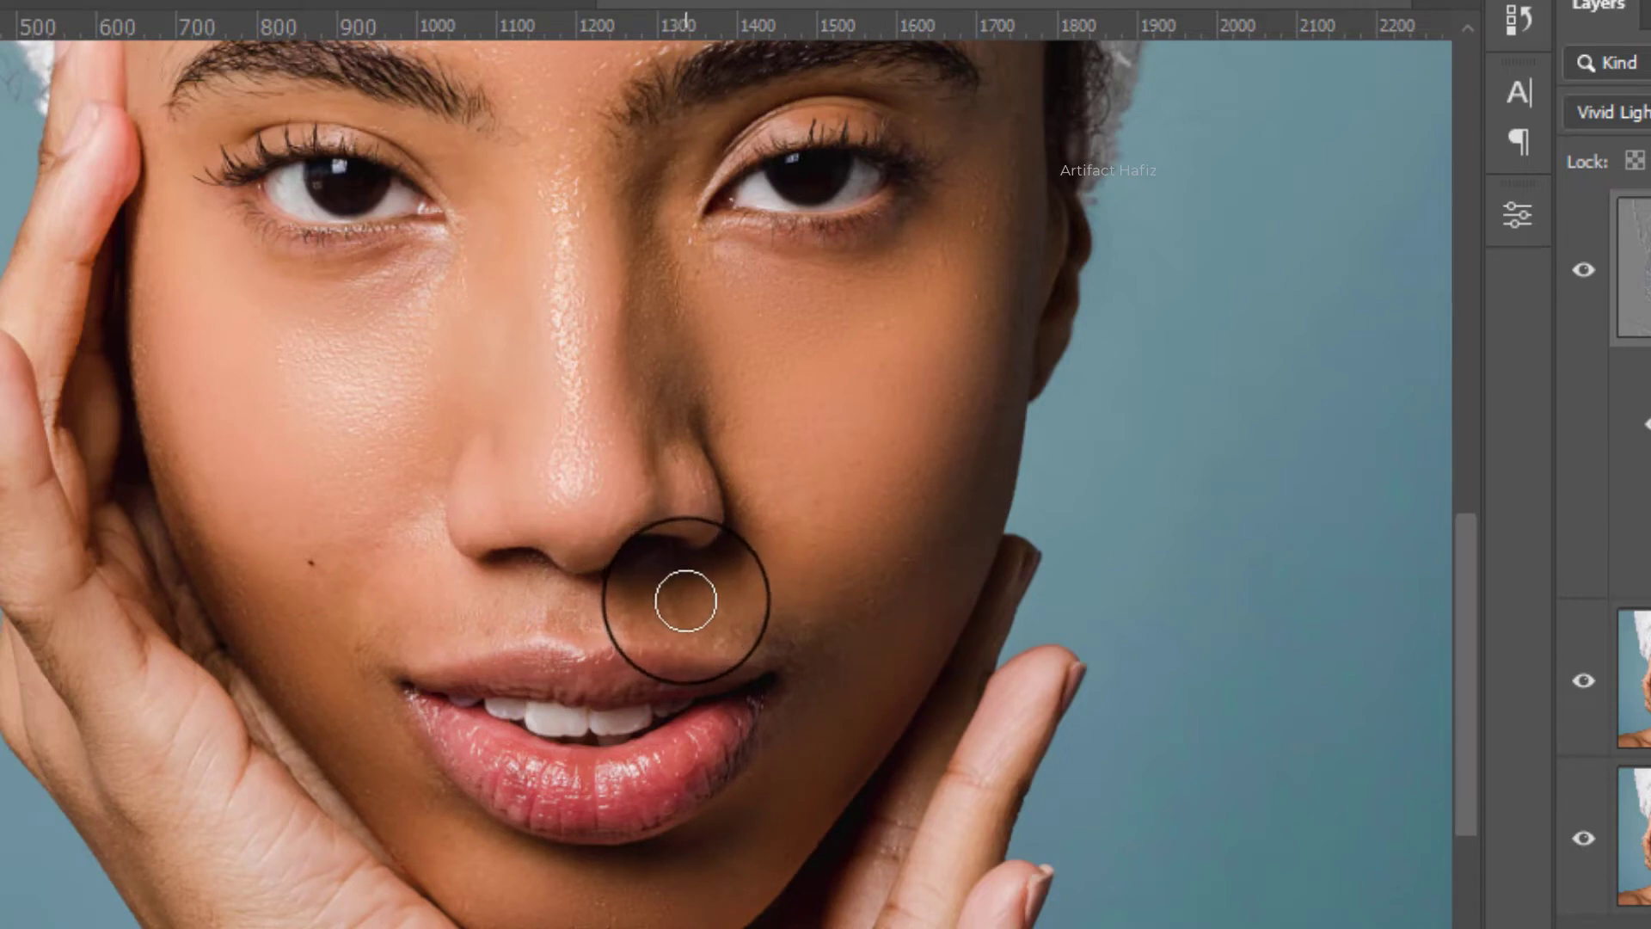
left_click(729, 610)
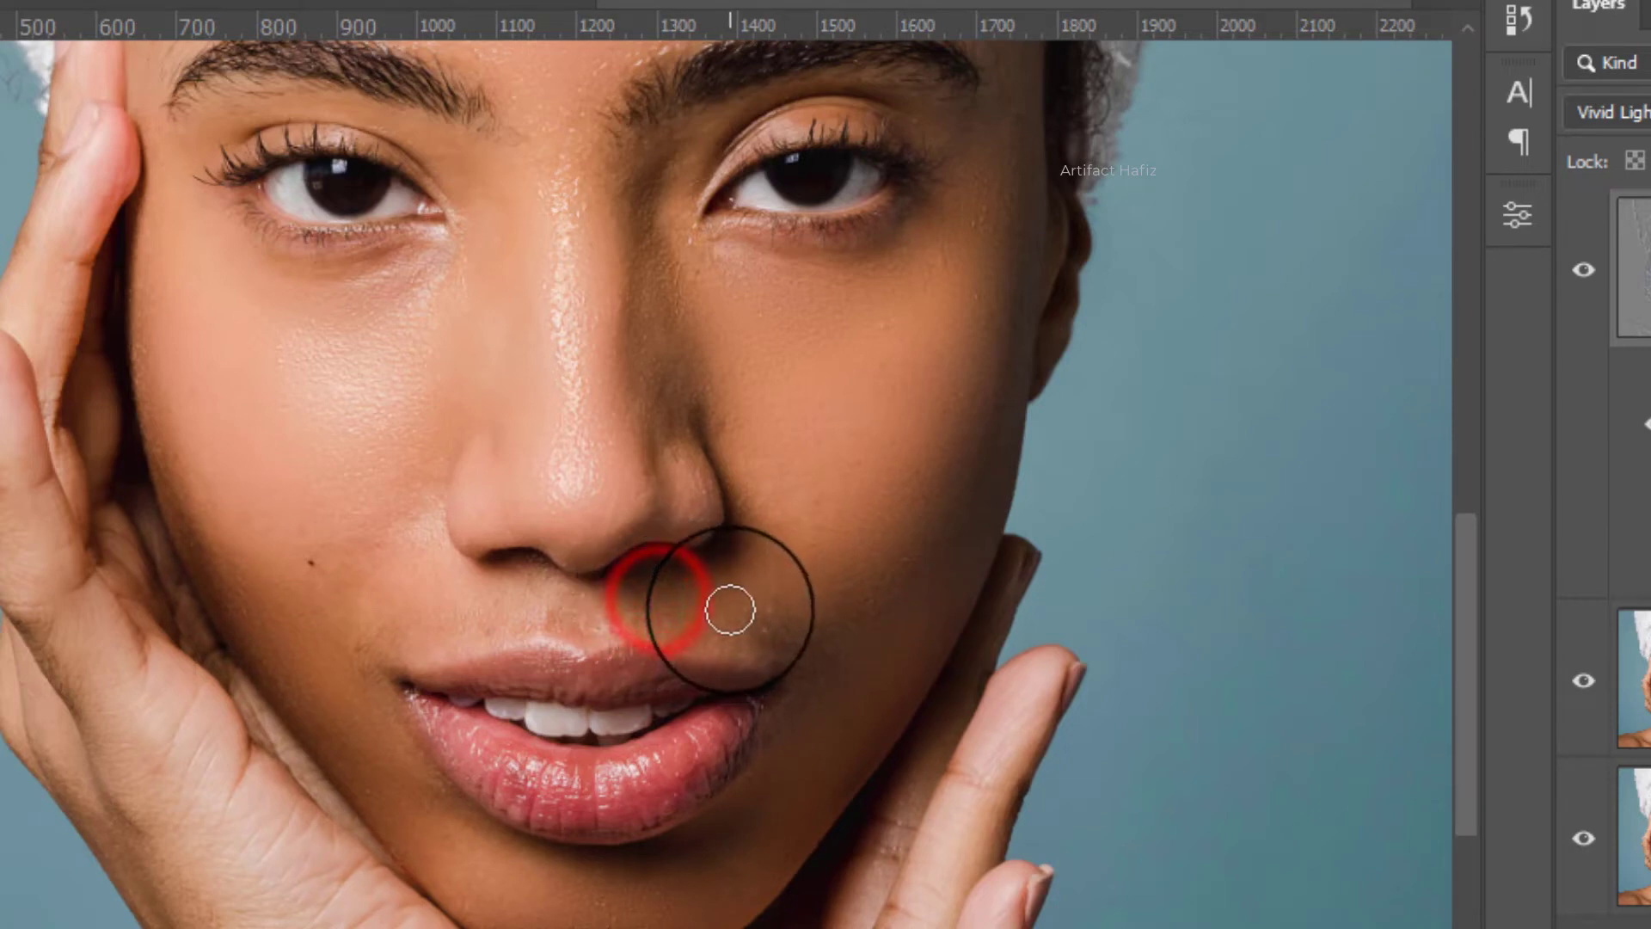
left_click(486, 603)
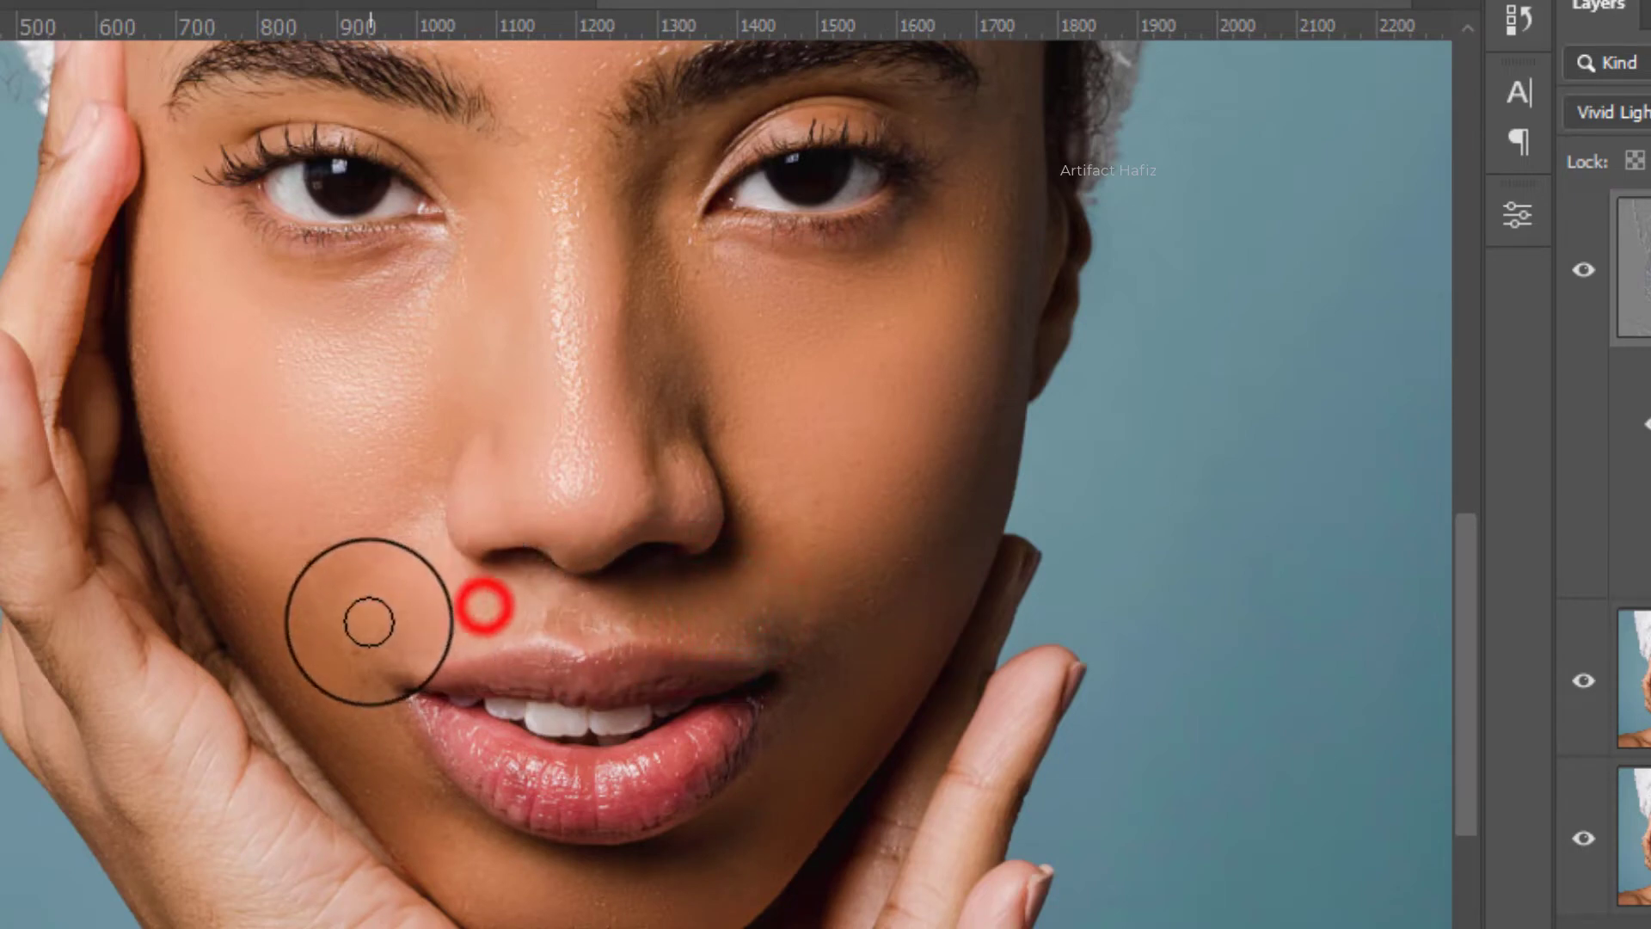
left_click(425, 618)
left_click(710, 608)
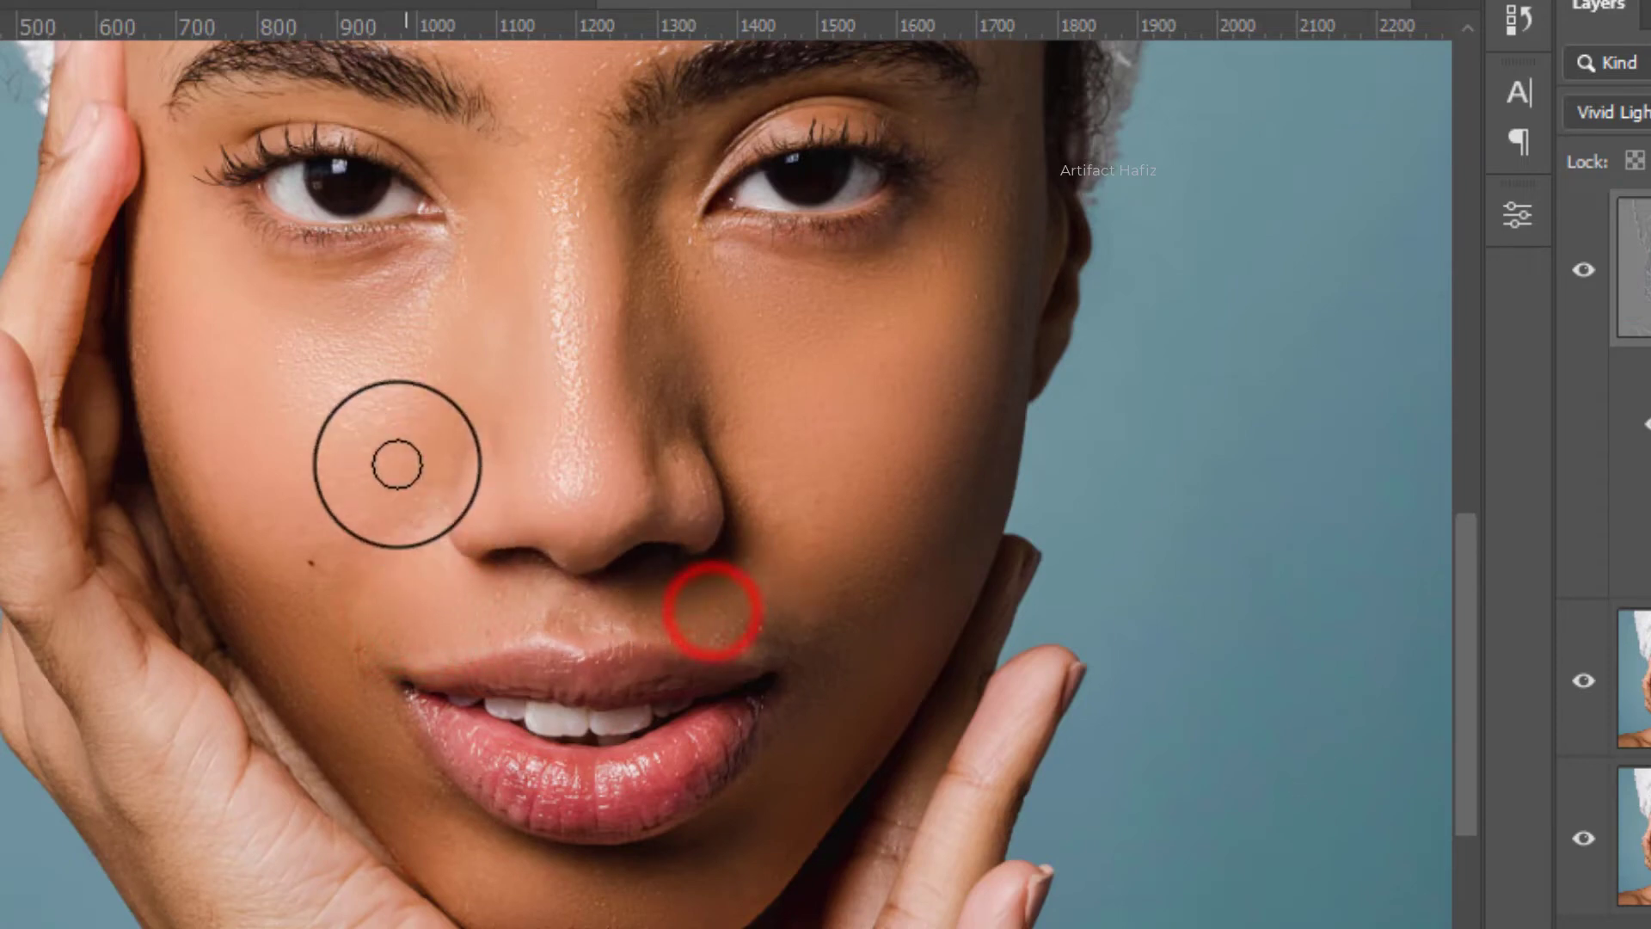
left_click(425, 420)
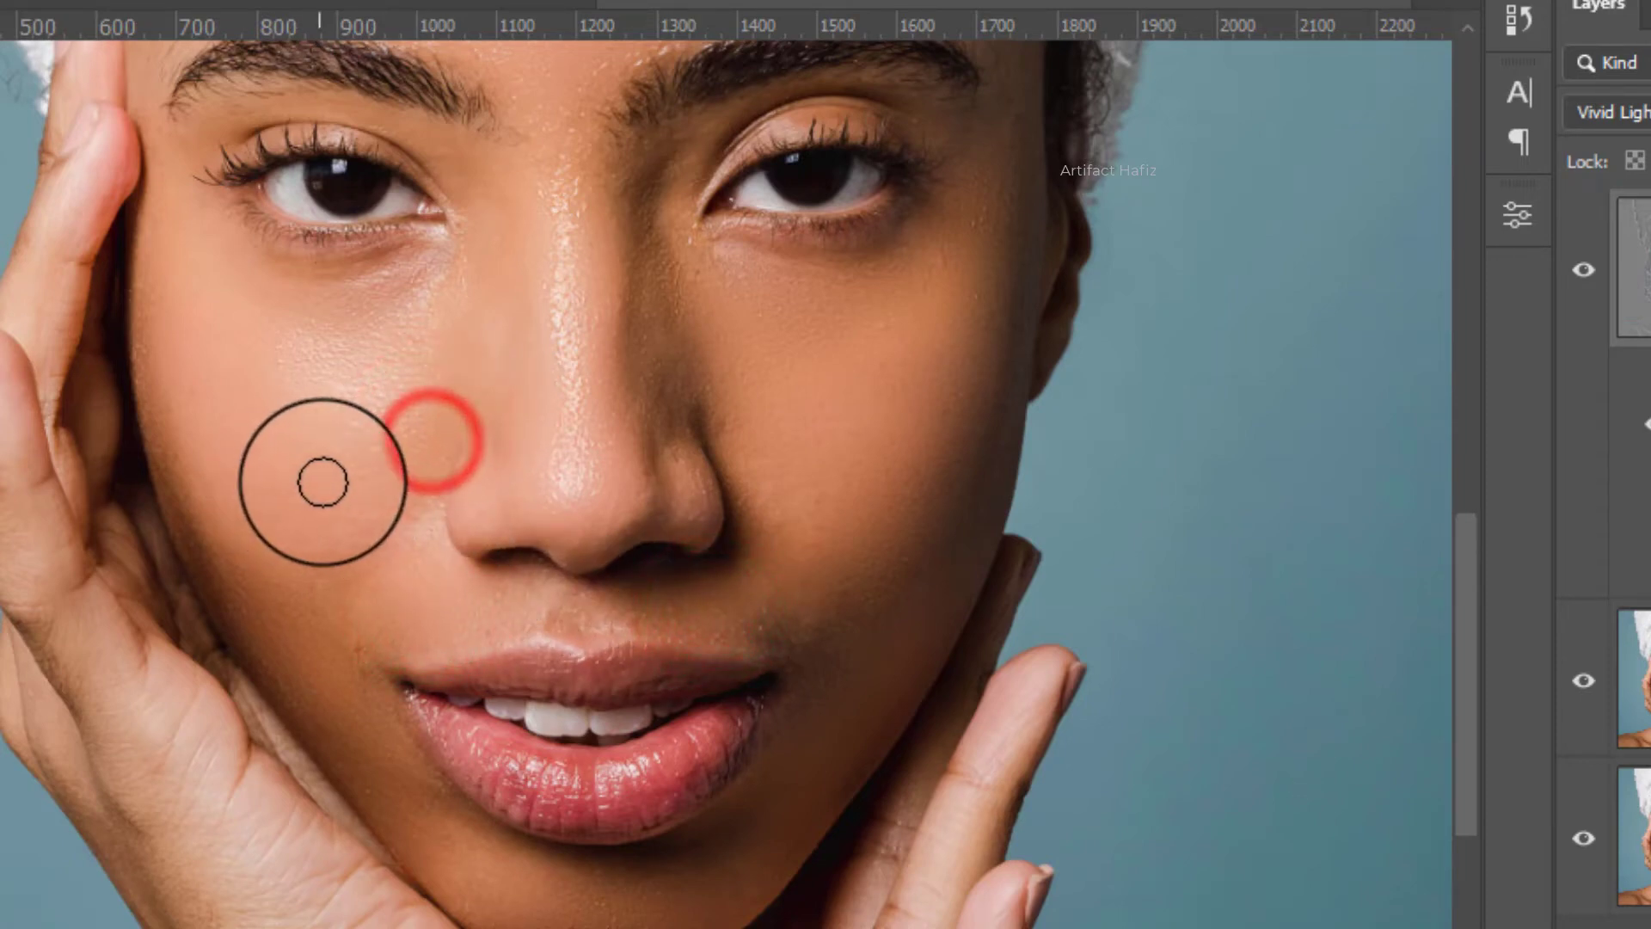
Touch up the left cheek, the skin under the eyes and the cheek beside the nose.
left_click(297, 555)
left_click(395, 286)
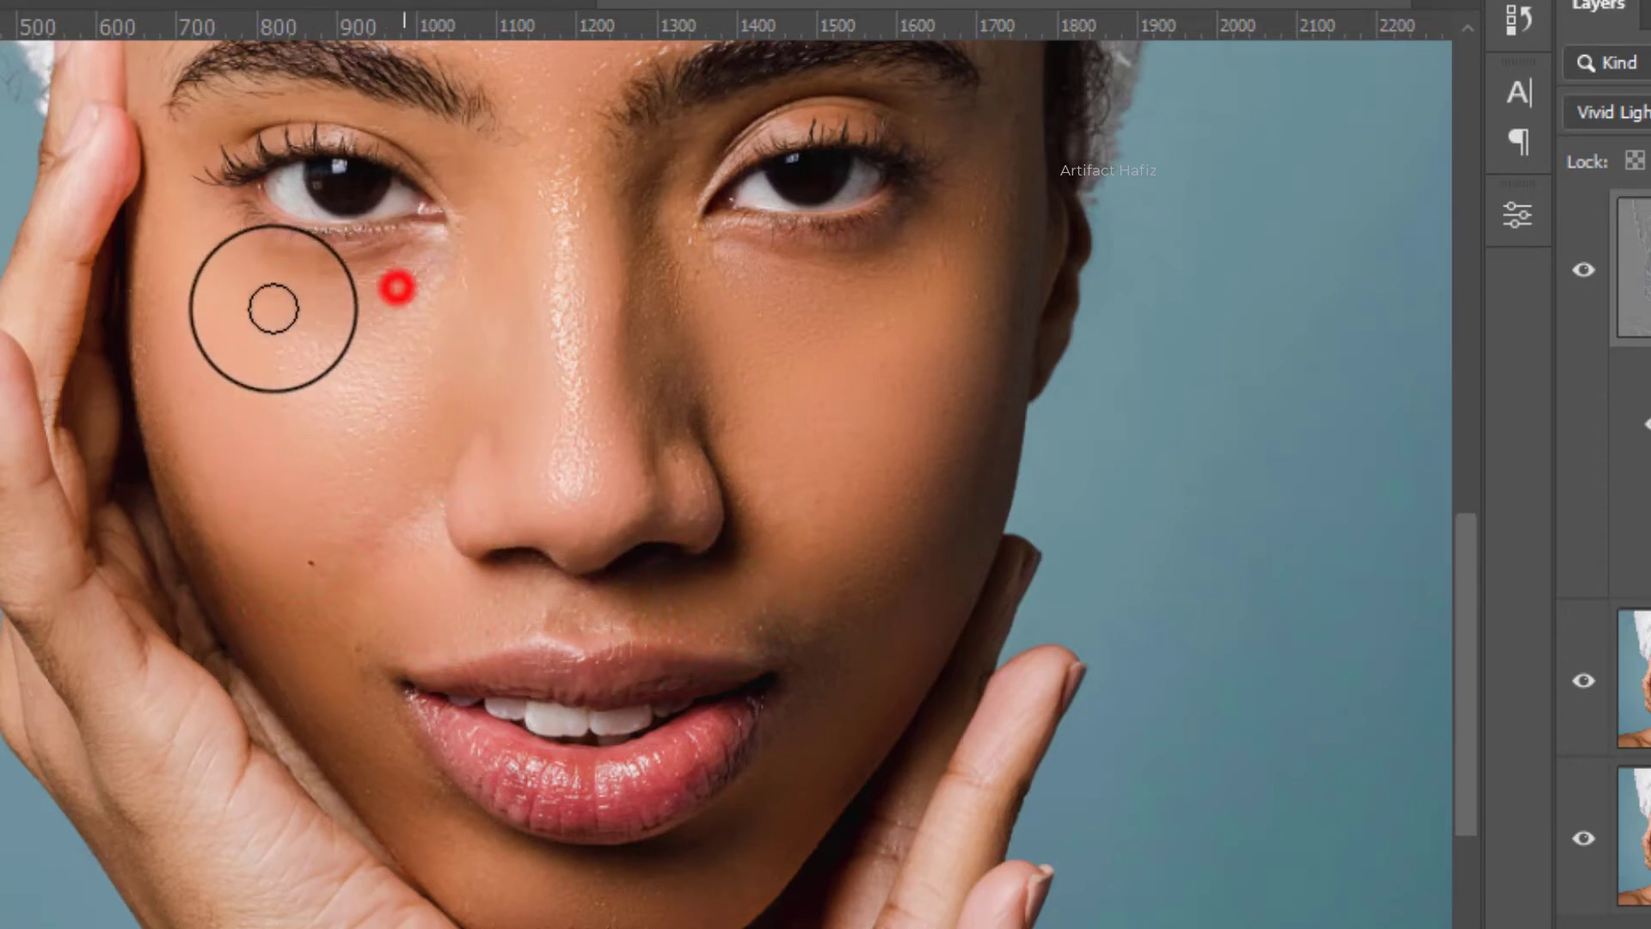
left_click(182, 308)
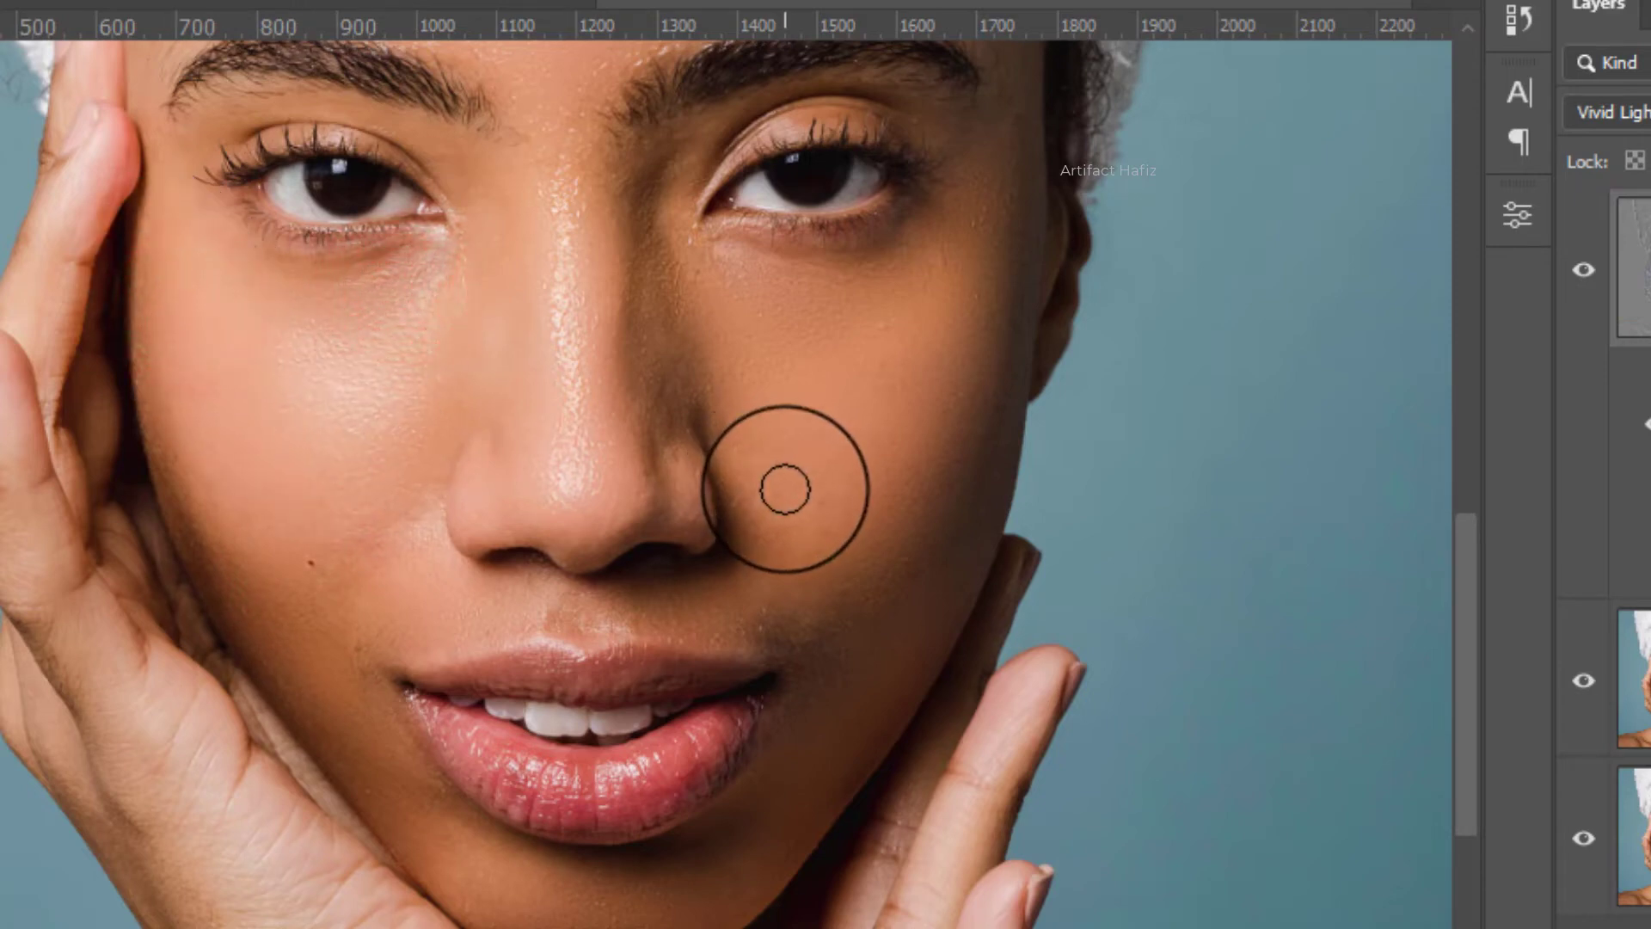
left_click(787, 499)
left_click(818, 516)
left_click(836, 482)
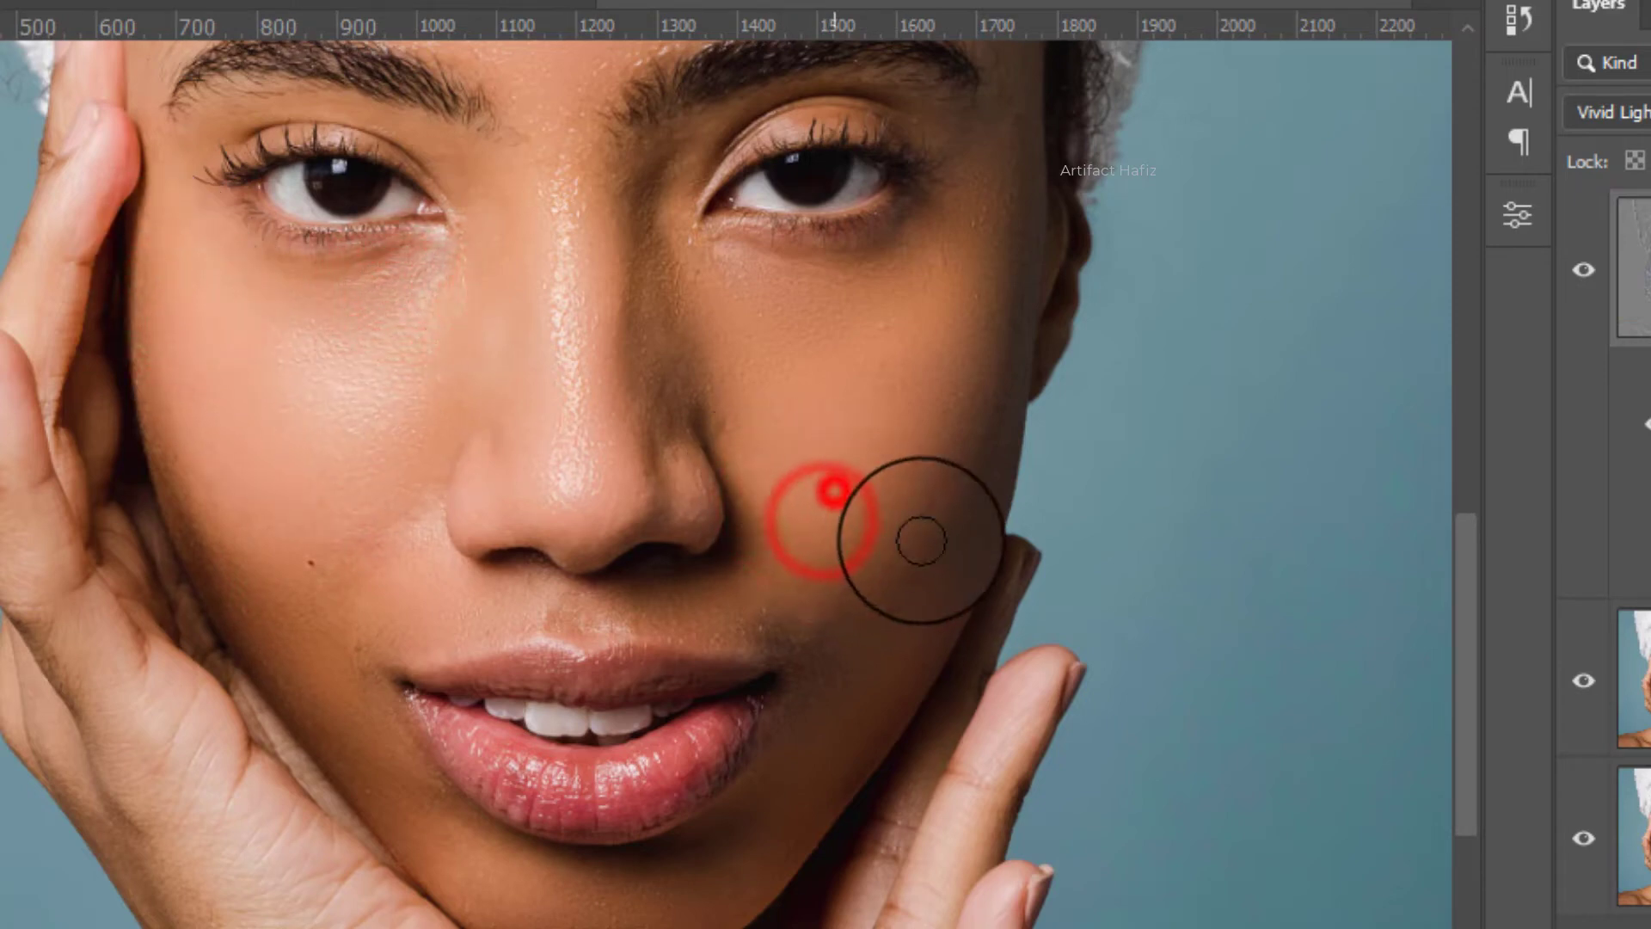
left_click(781, 553)
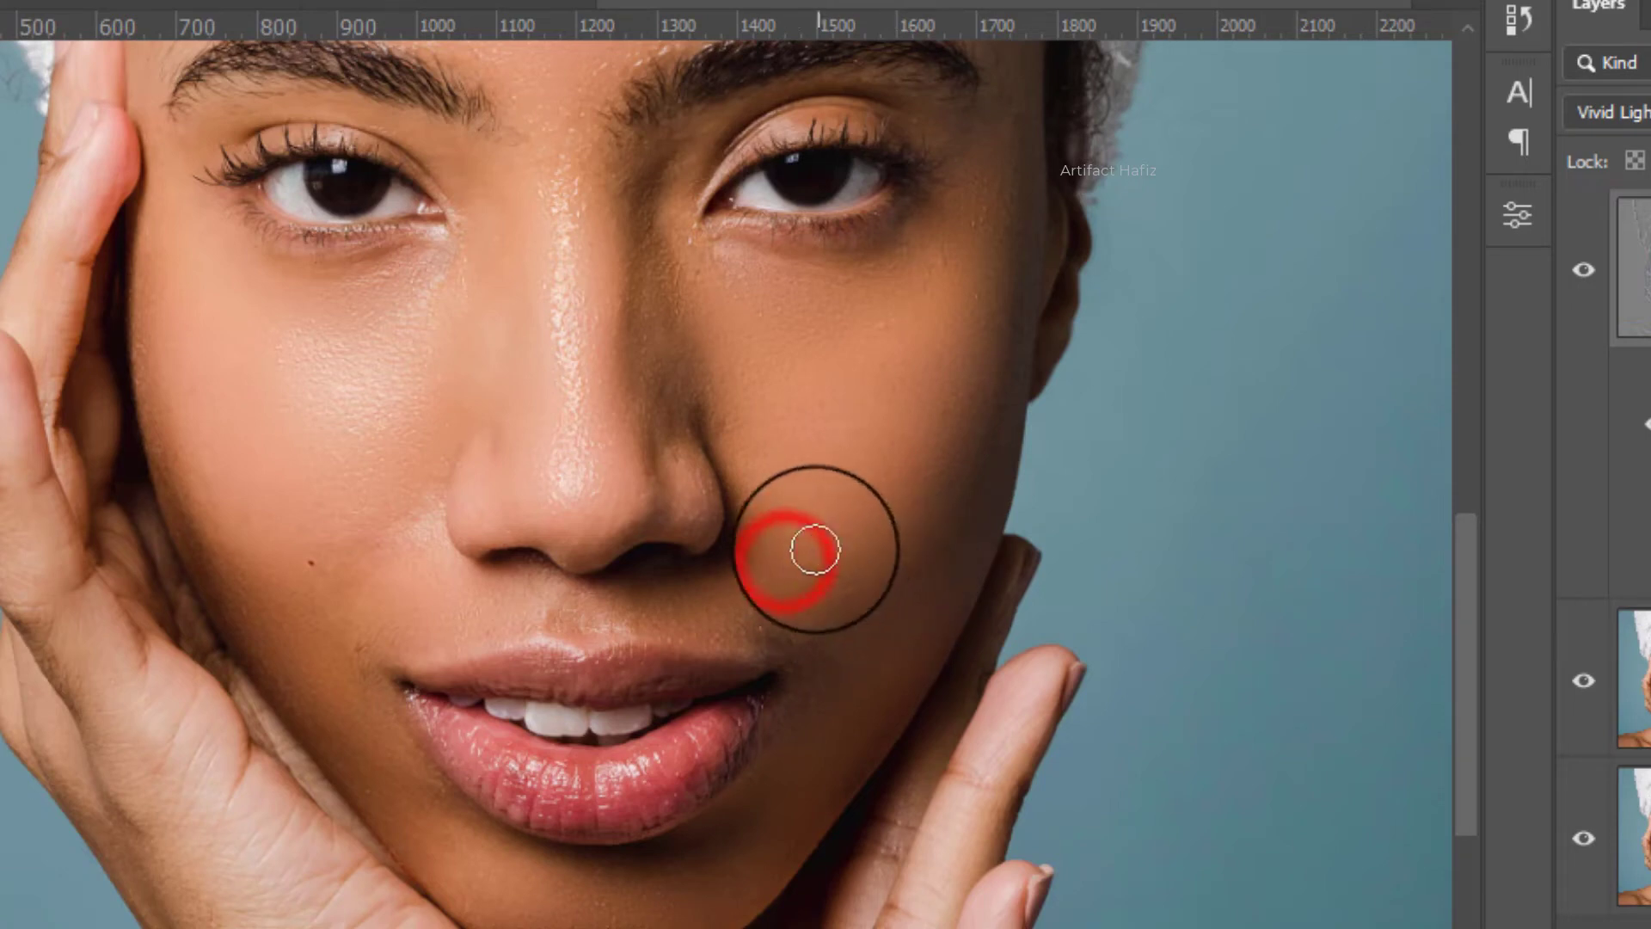
left_click(810, 570)
left_click(745, 439)
left_click(826, 449)
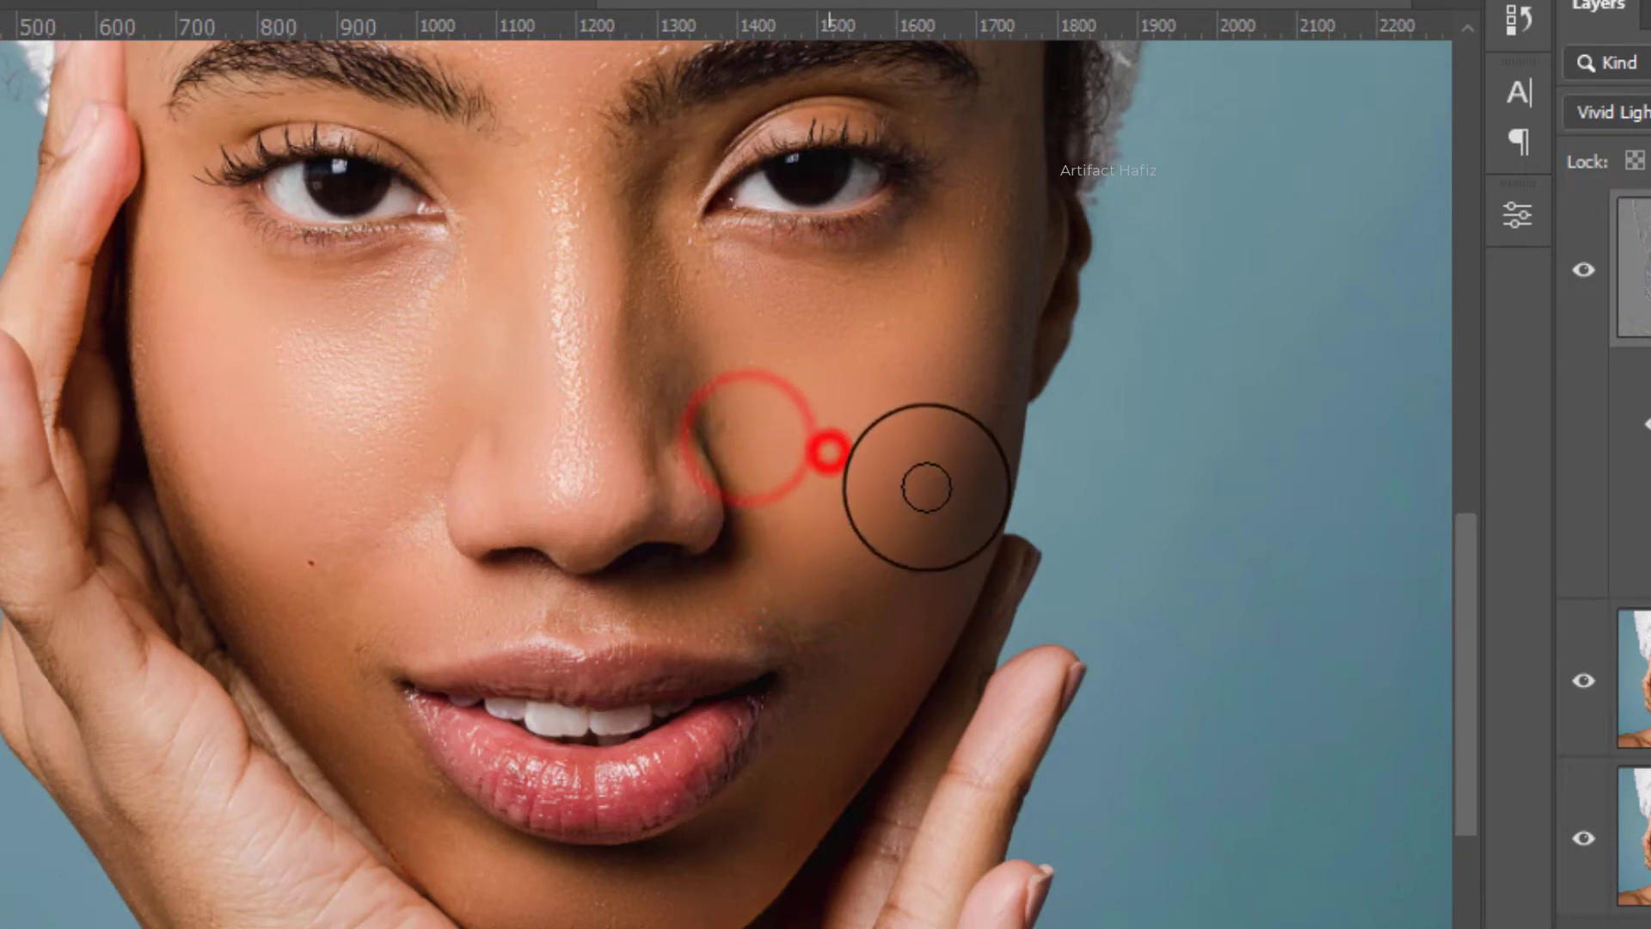
left_click(774, 426)
Smooth the right forehead, the brow end and the outer eye corner.
left_click_drag(853, 395, 930, 743)
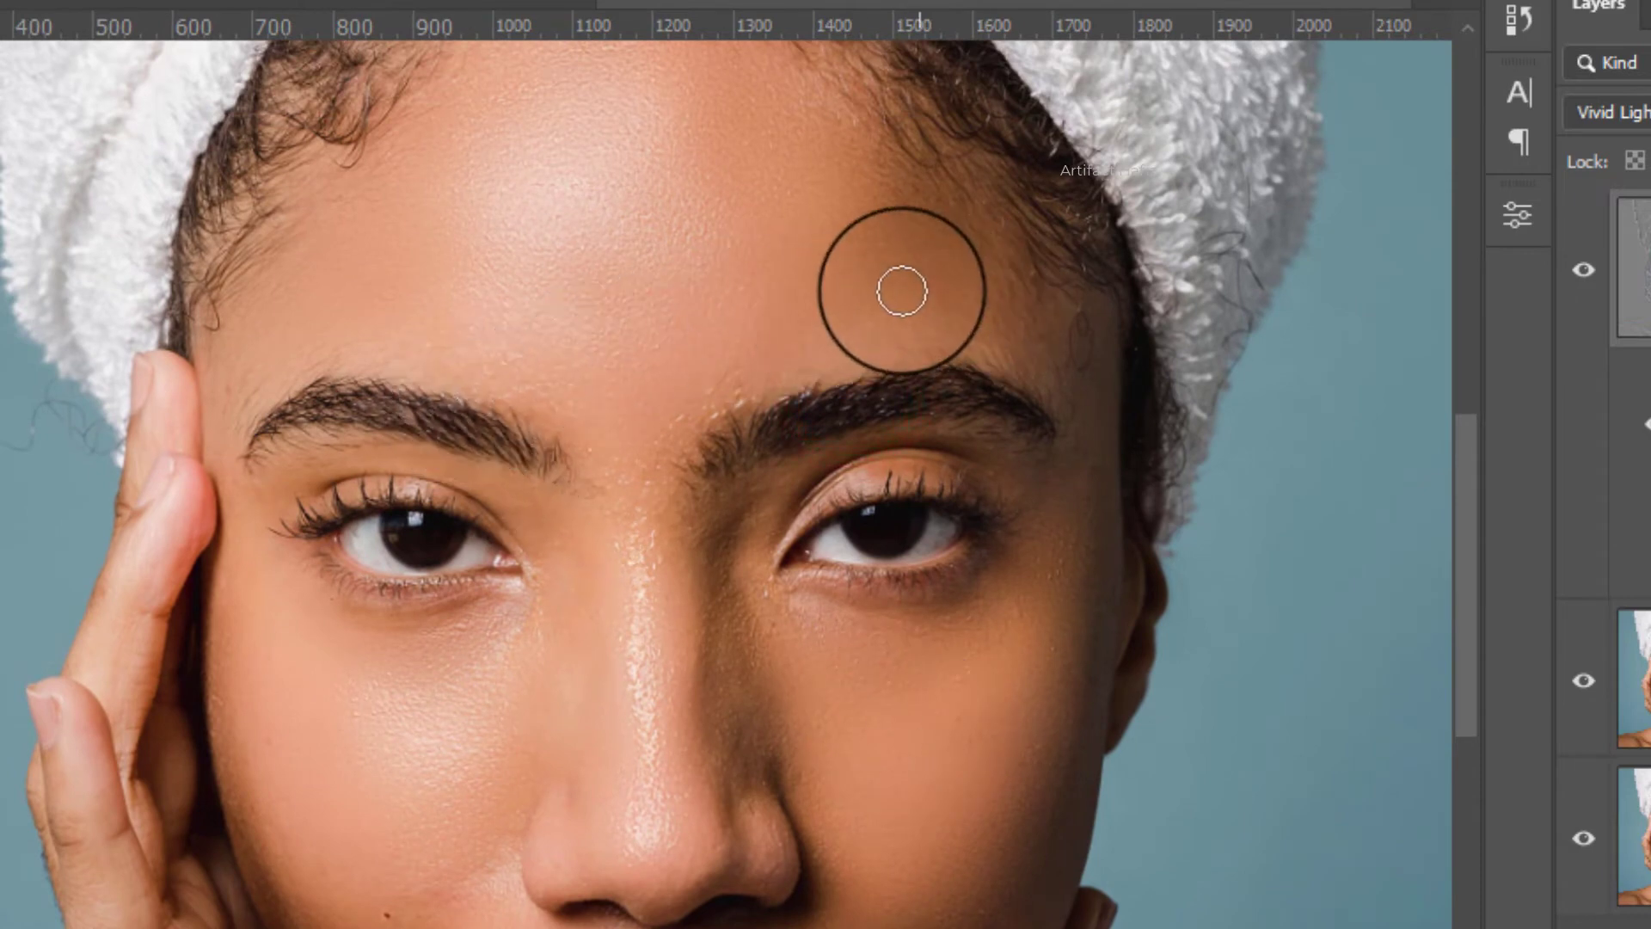
left_click(909, 283)
left_click(963, 290)
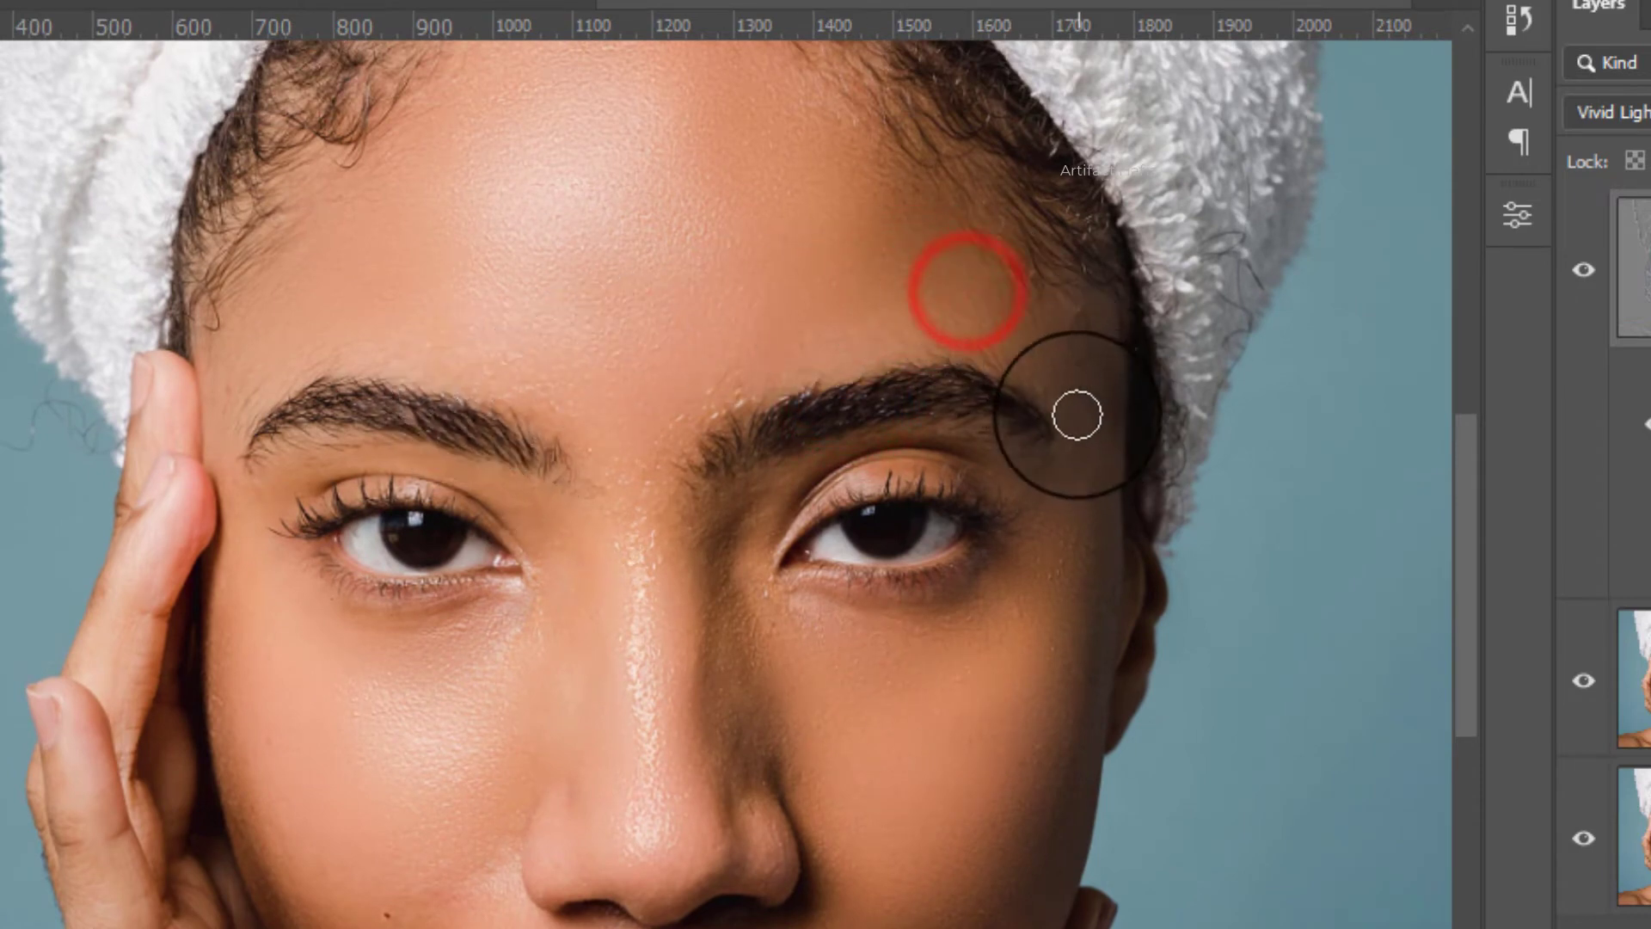
left_click(1072, 379)
left_click(1077, 499)
left_click_drag(977, 732, 974, 486)
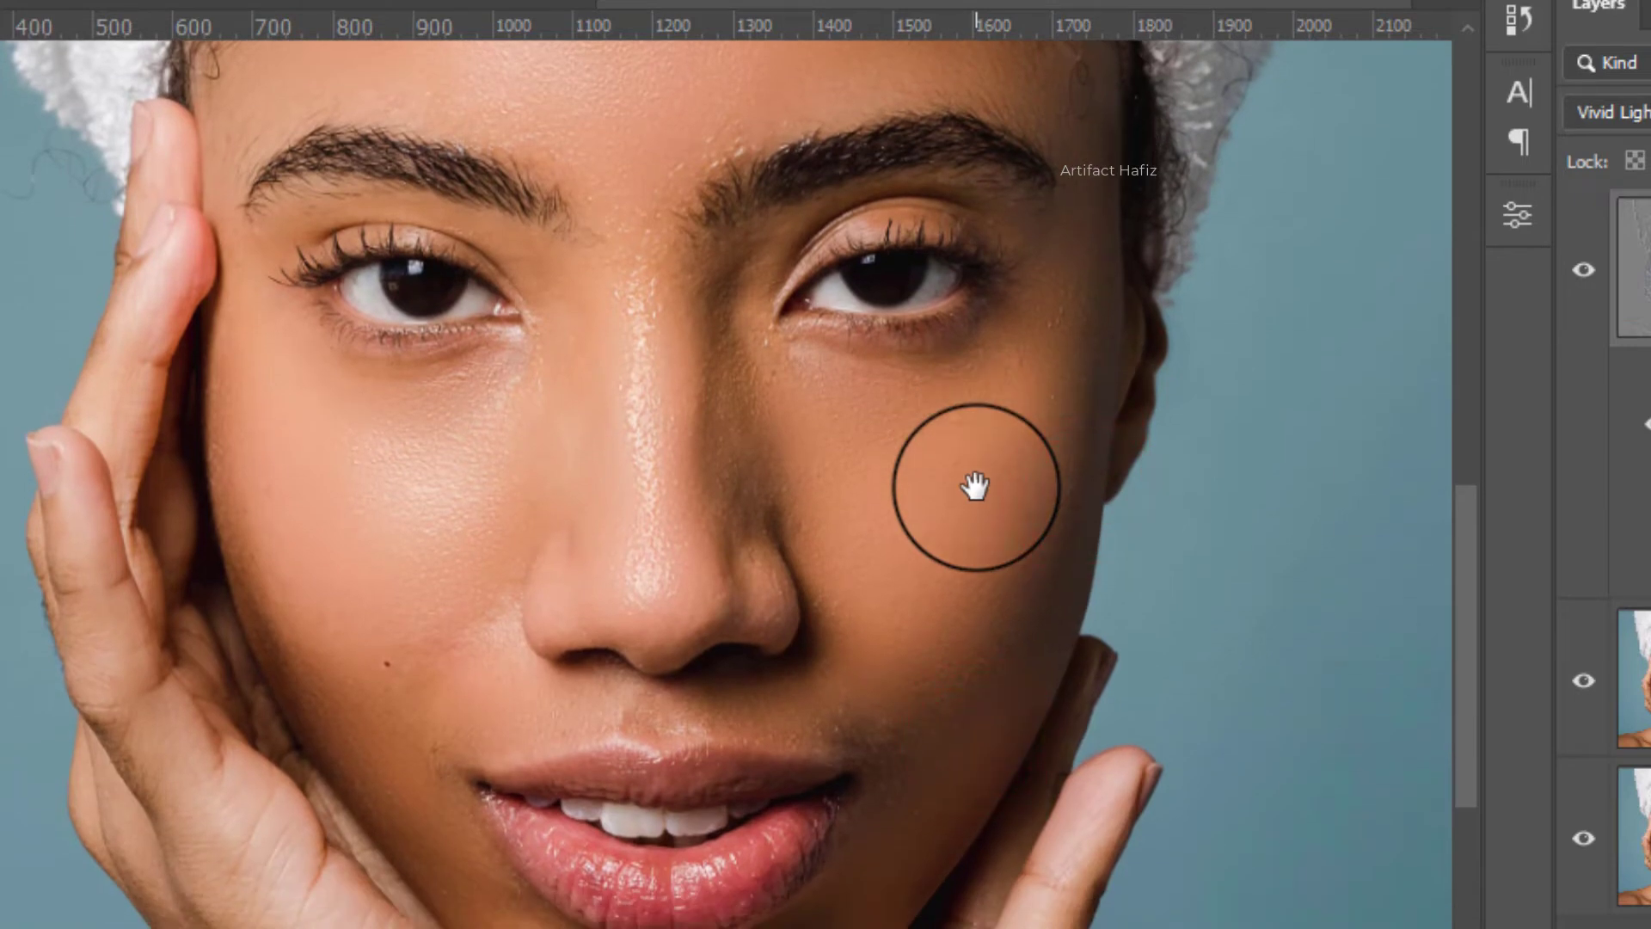
left_click_drag(1046, 115, 1035, 250)
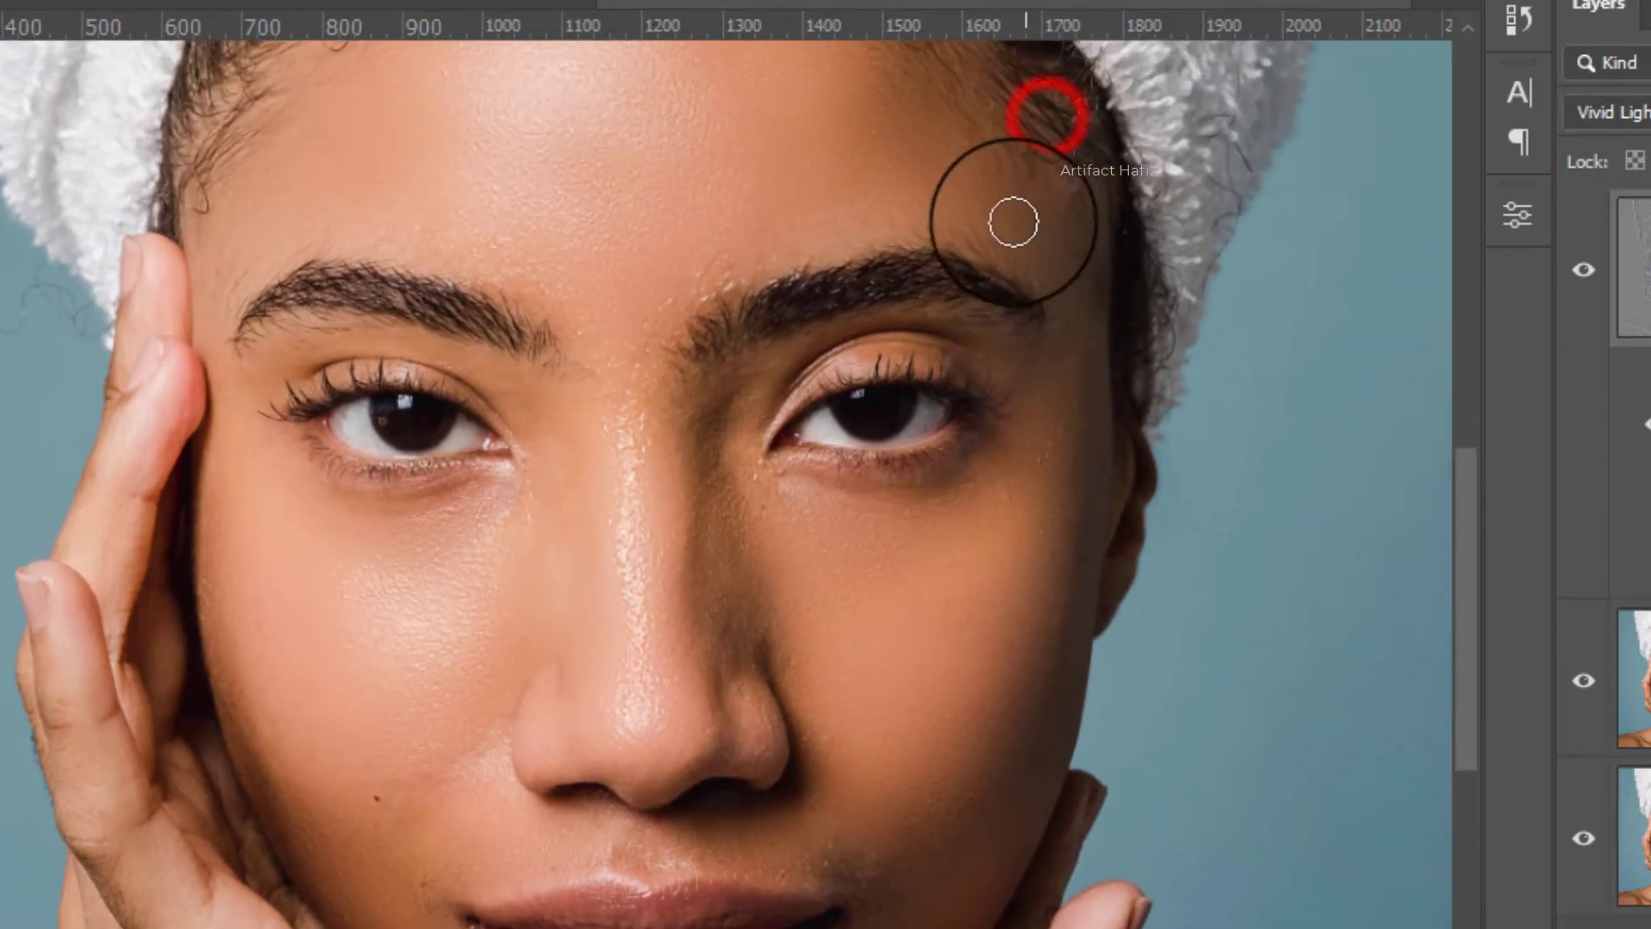
left_click(993, 208)
left_click(1058, 362)
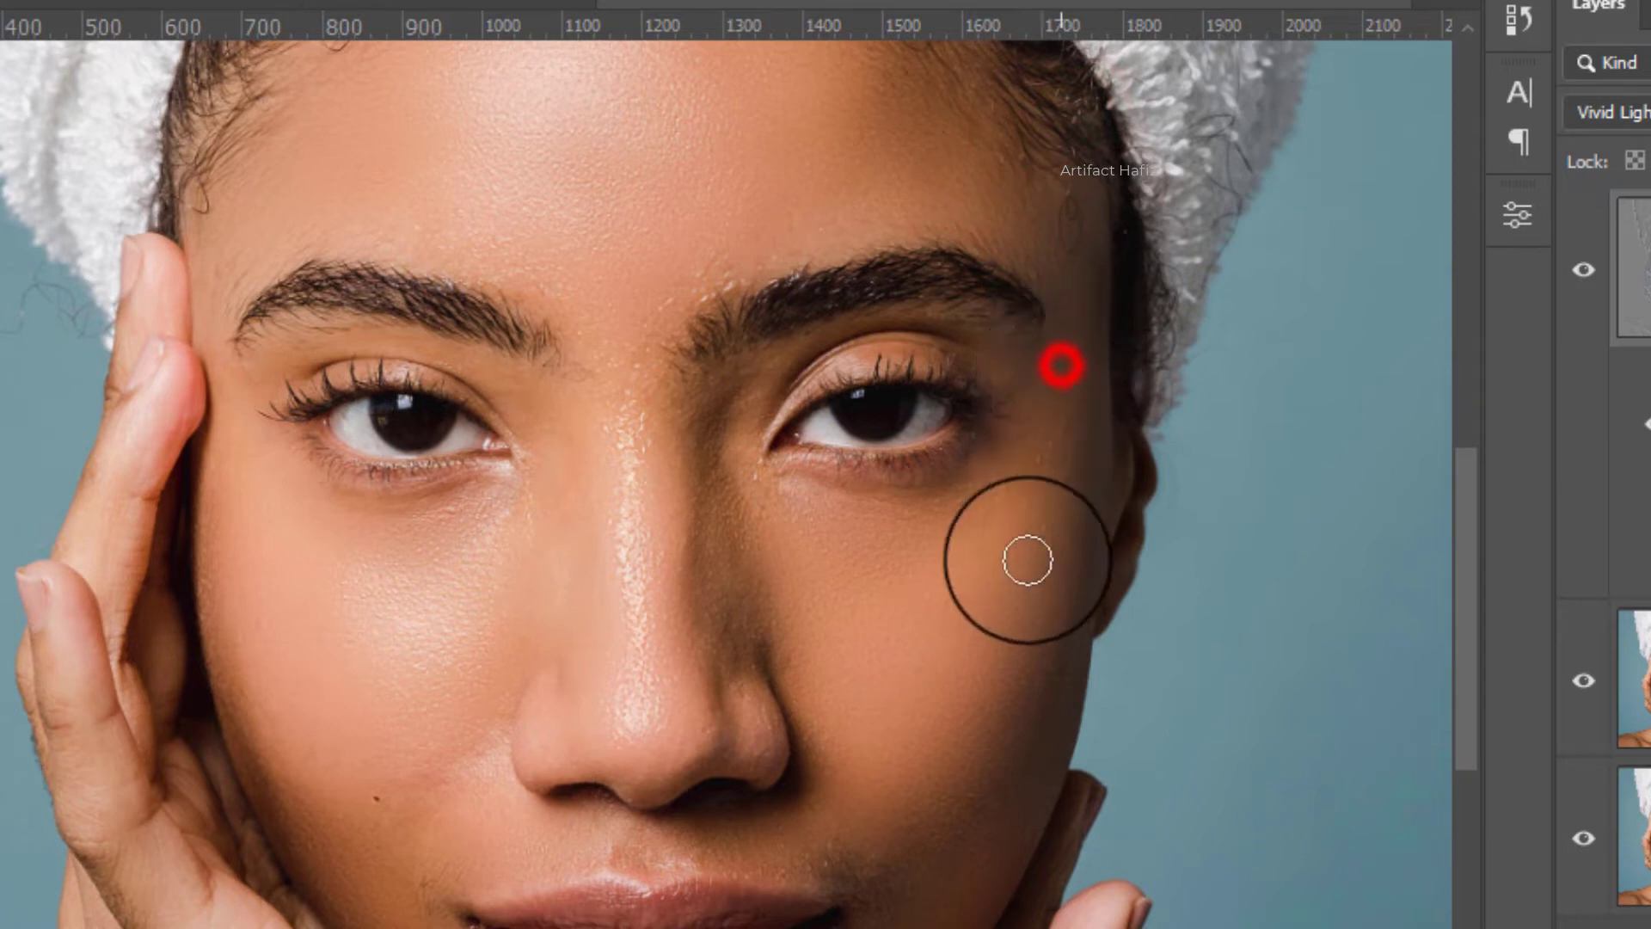
left_click(1029, 480)
Smooth the upper forehead and nose bridge down to the sides of the nose.
left_click(740, 509)
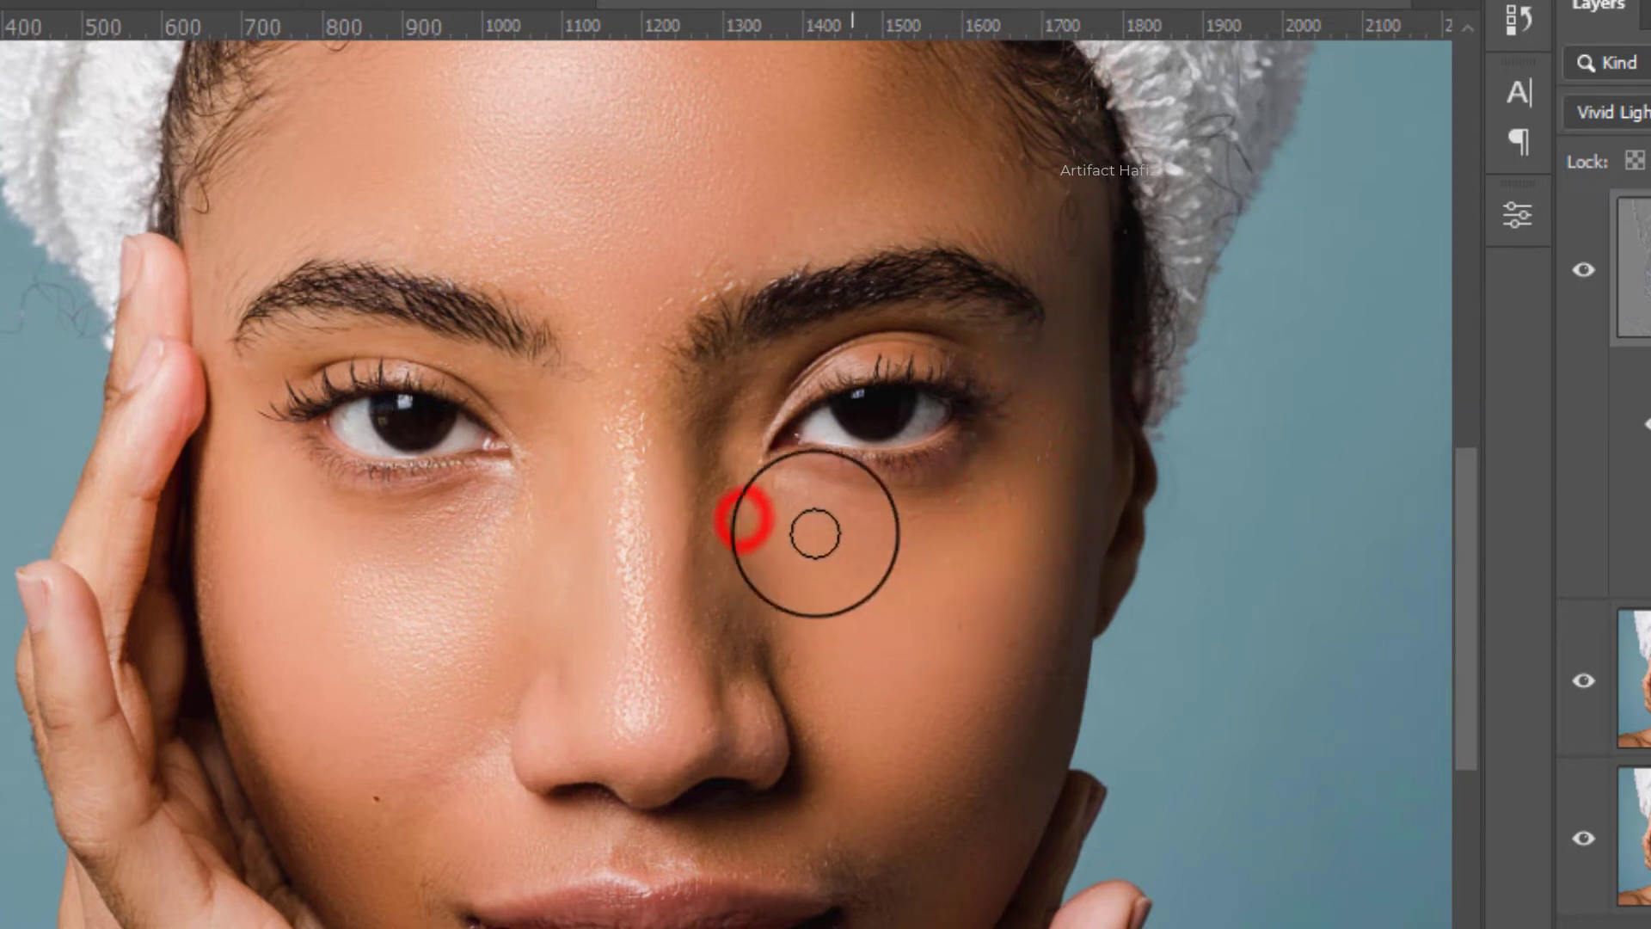
left_click(691, 258)
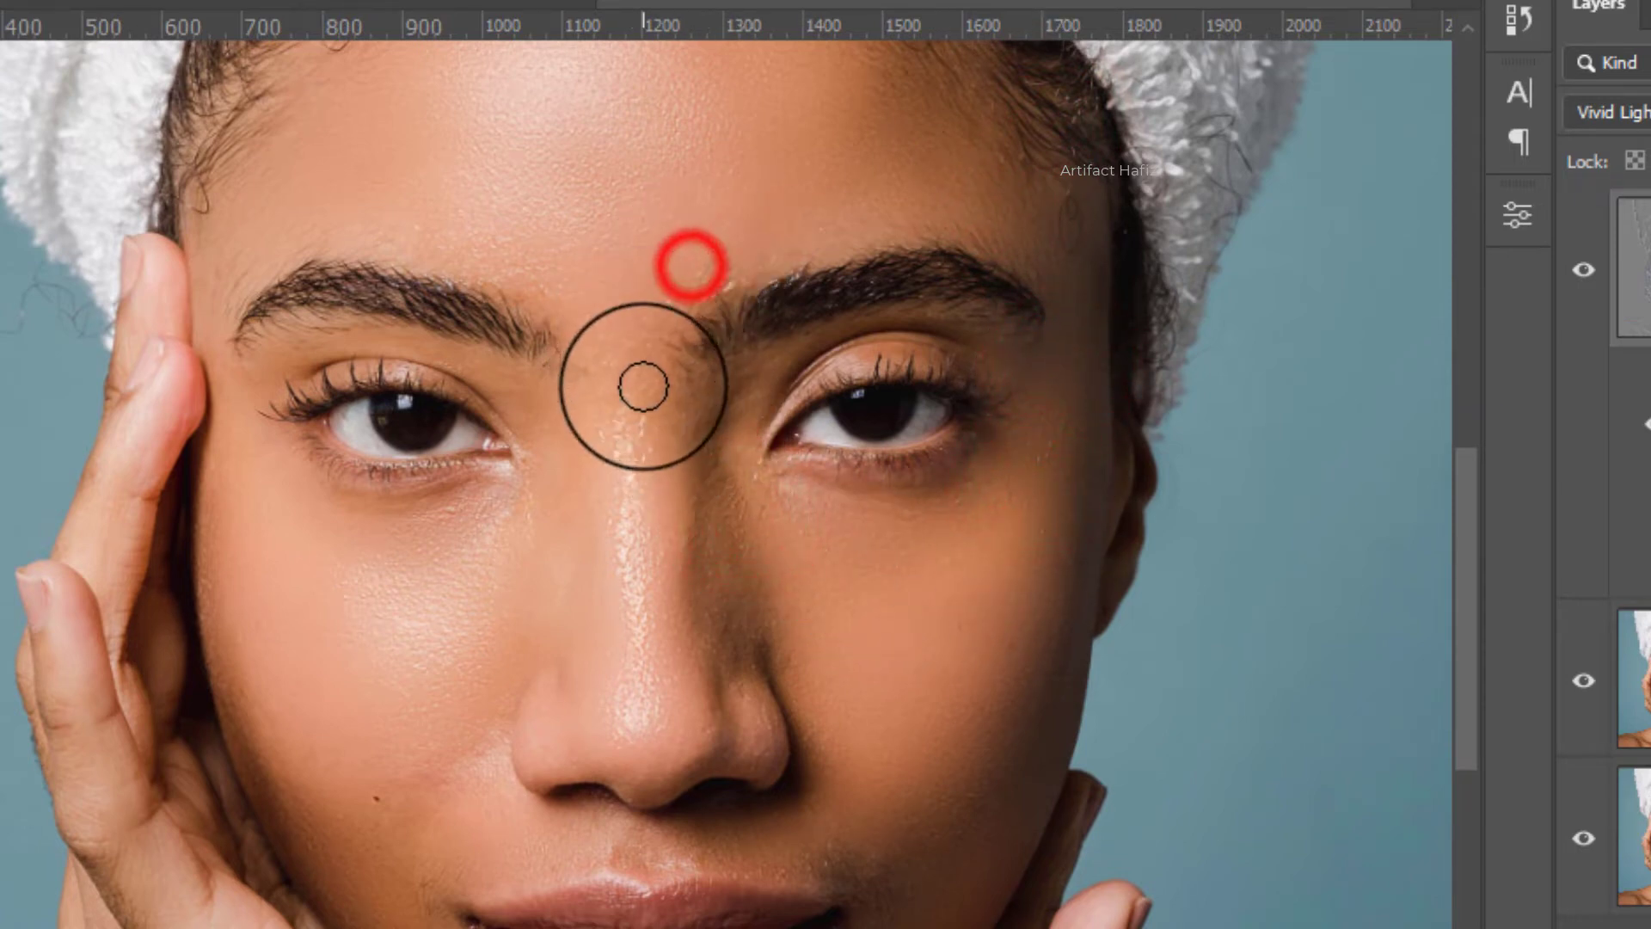
left_click(611, 315)
left_click(635, 415)
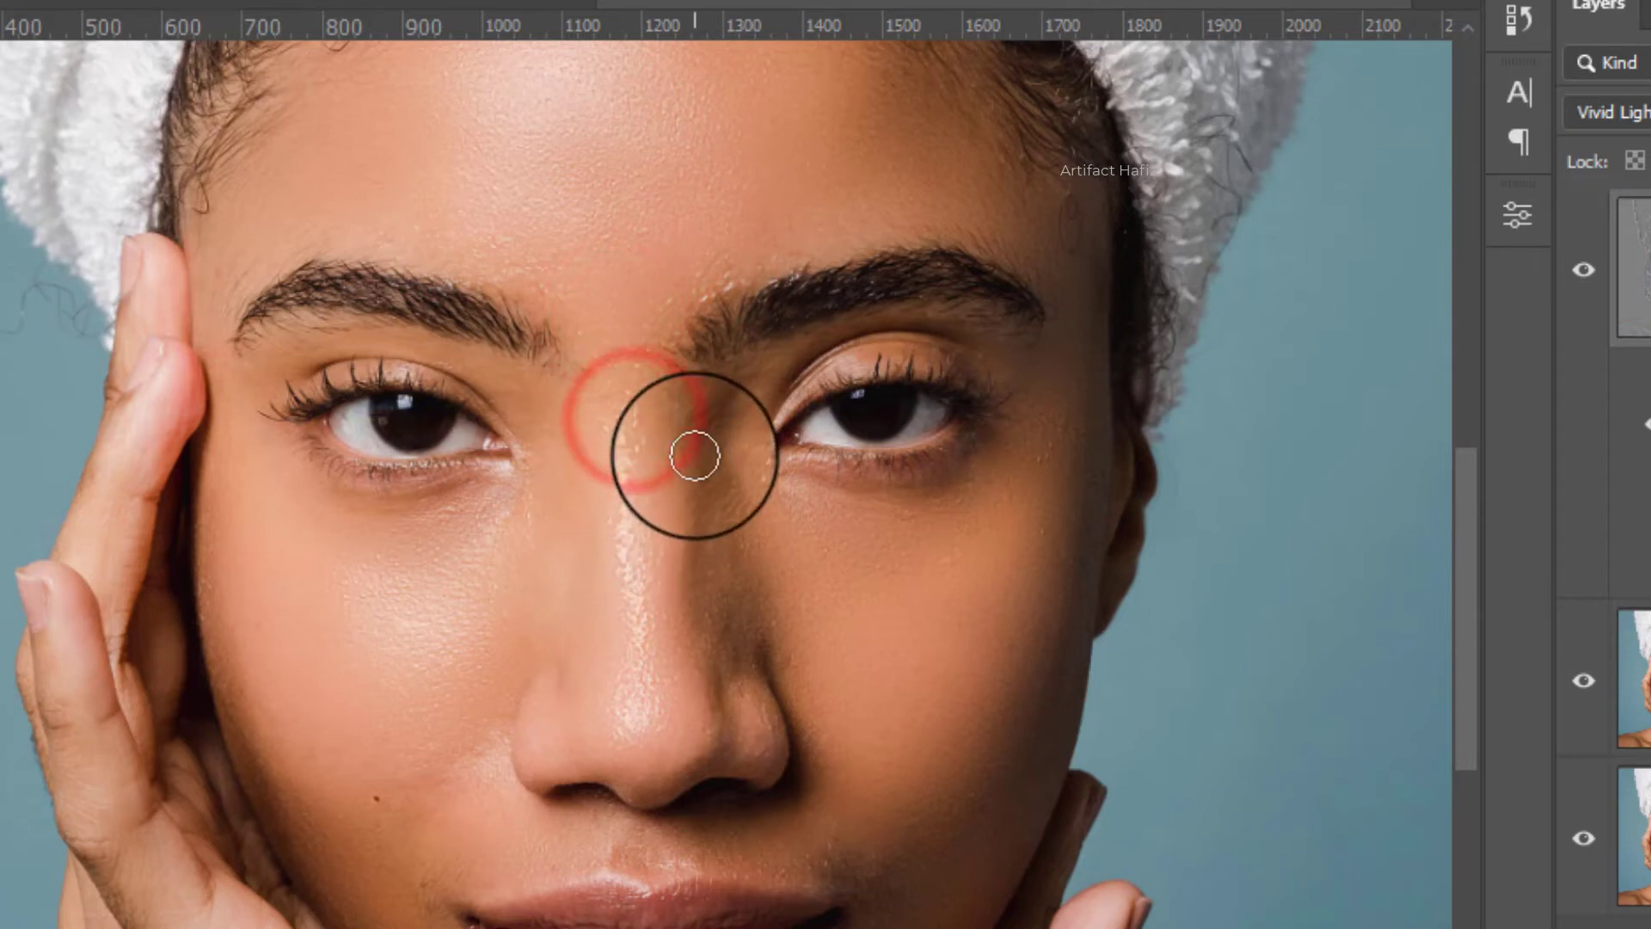
left_click(708, 479)
left_click(542, 521)
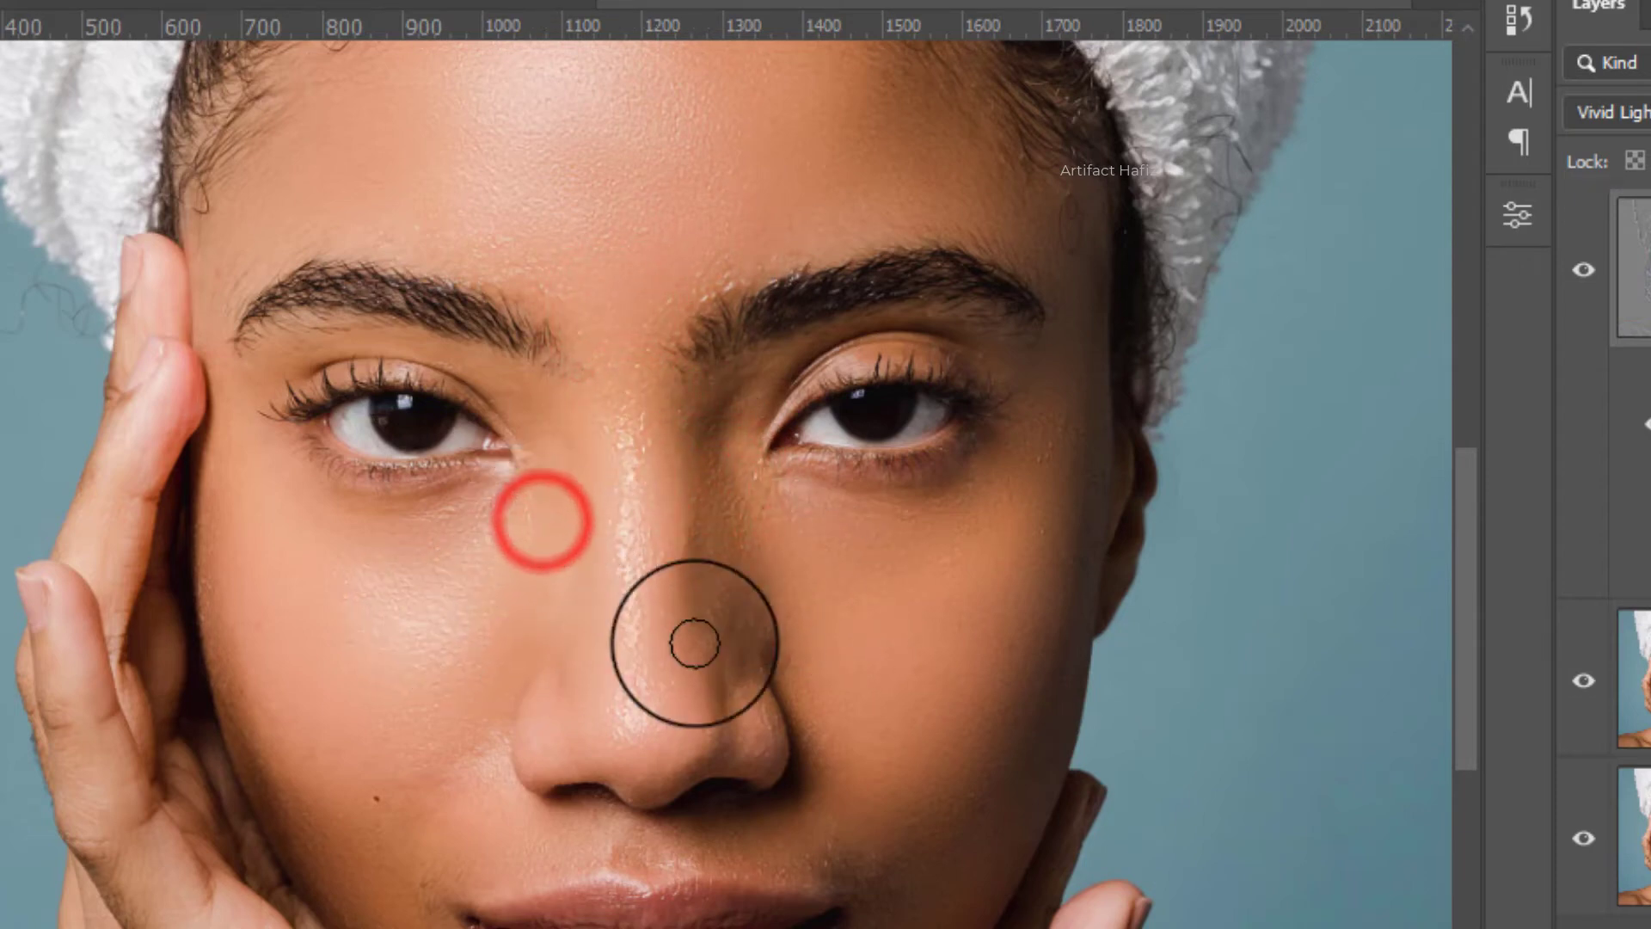
Select the Background copy 2 image thumbnail instead of its mask and show the new adjustment layer list.
scroll(756, 551, "down", 2, "alt")
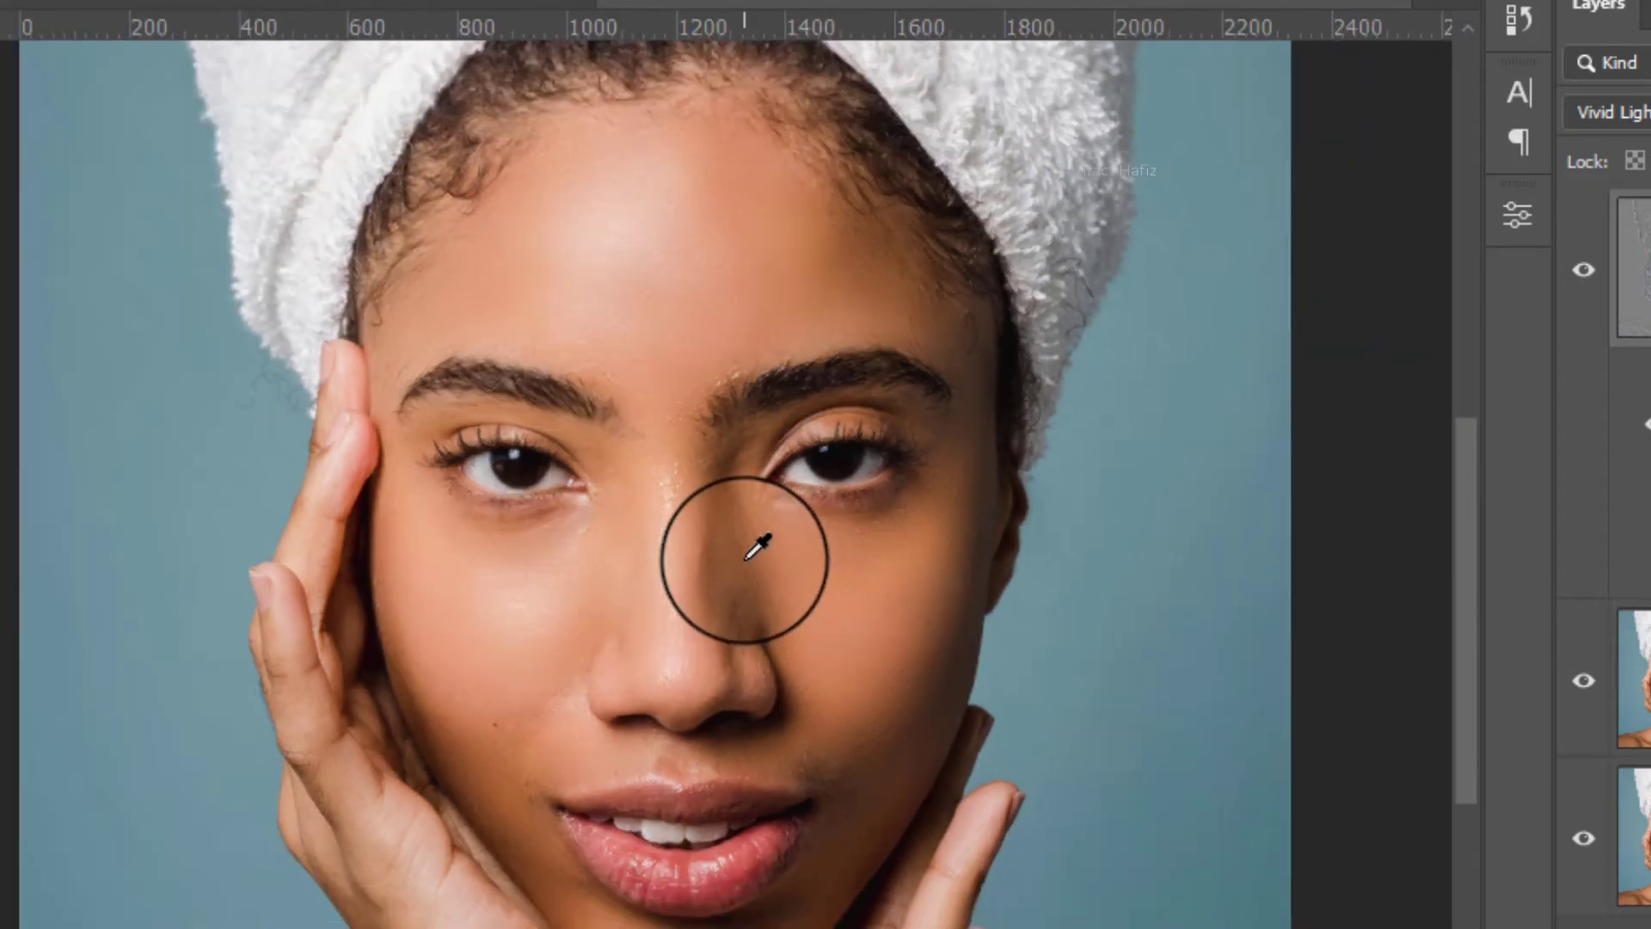
scroll(675, 634, "up", 1, "alt")
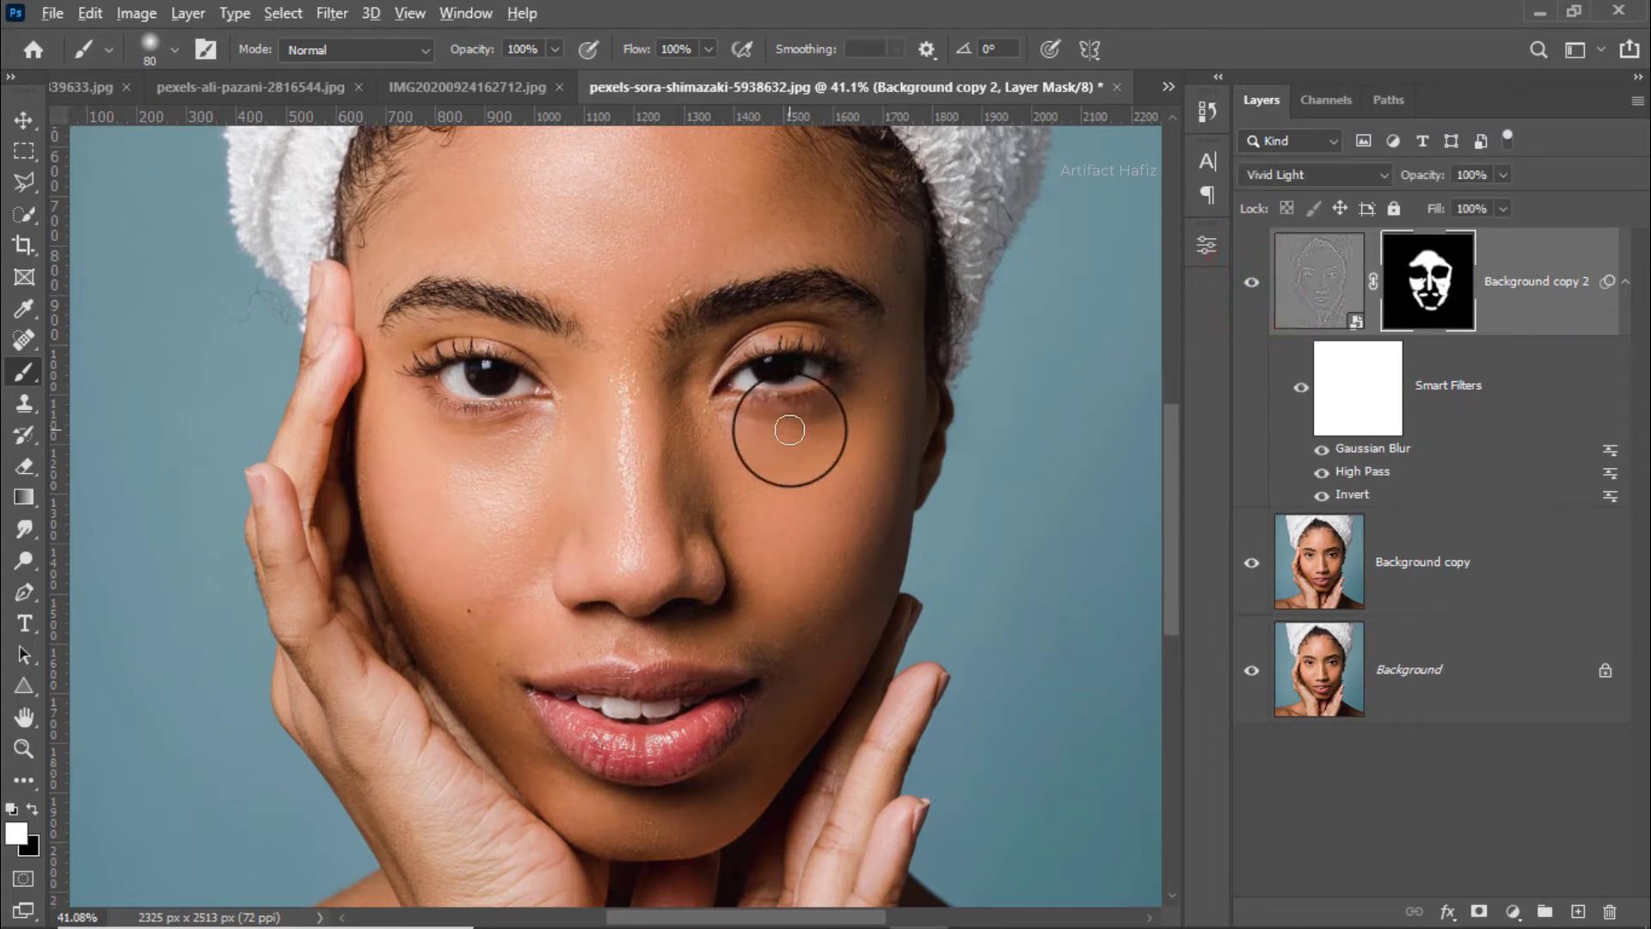
scroll(789, 430, "down", 3, "alt")
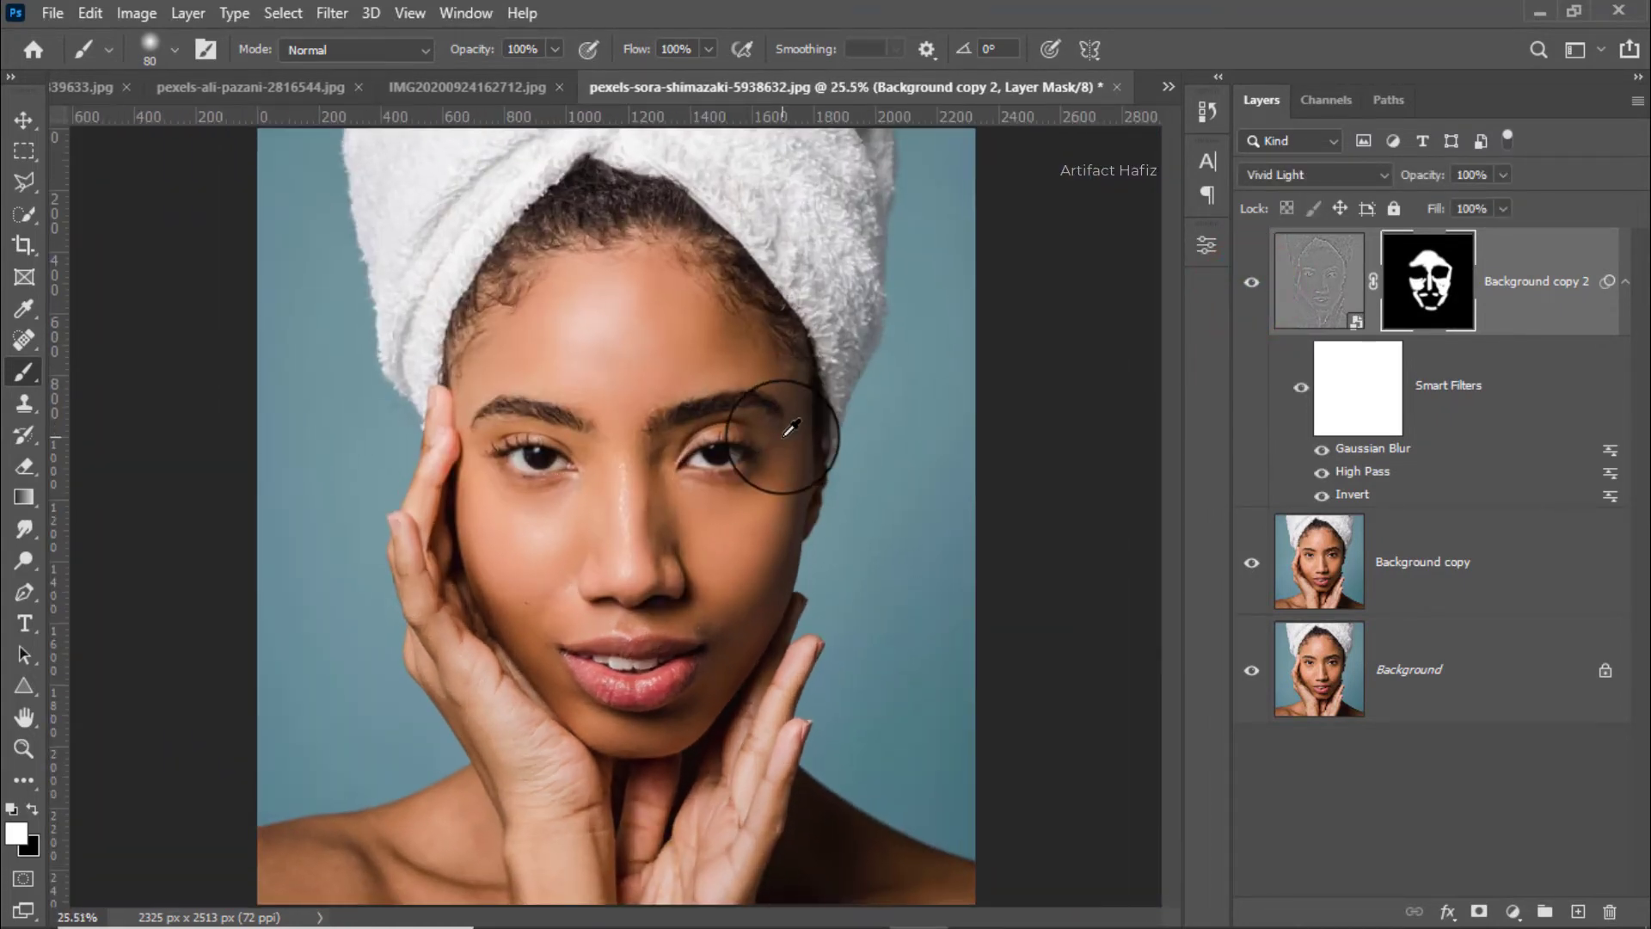
left_click(1526, 283)
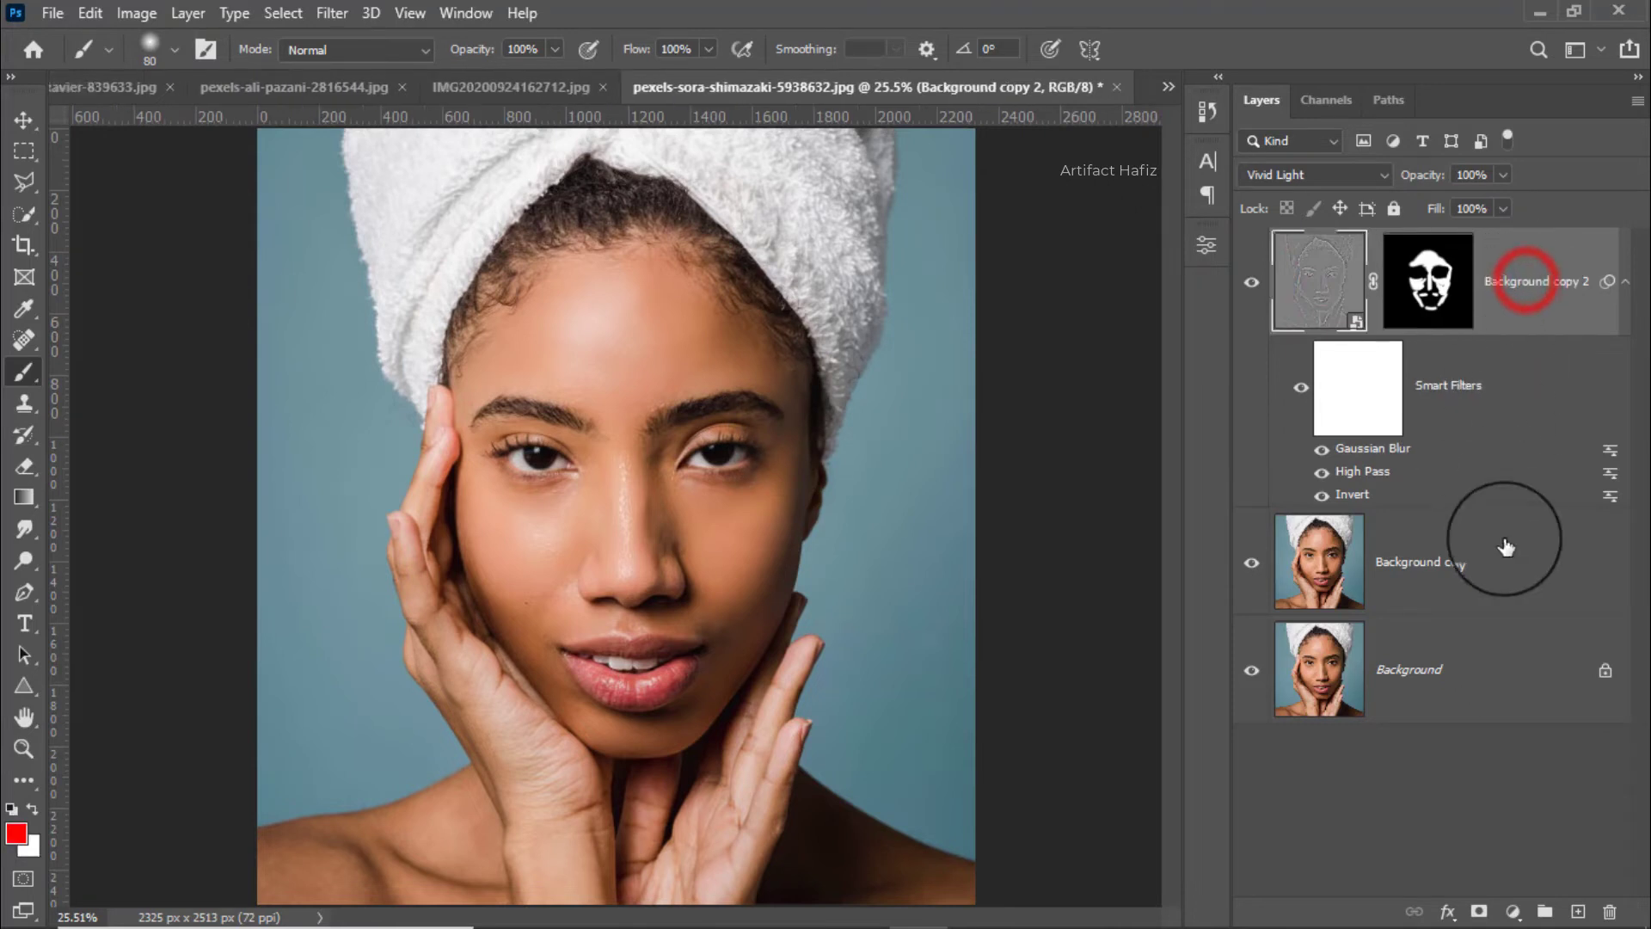
left_click(1511, 912)
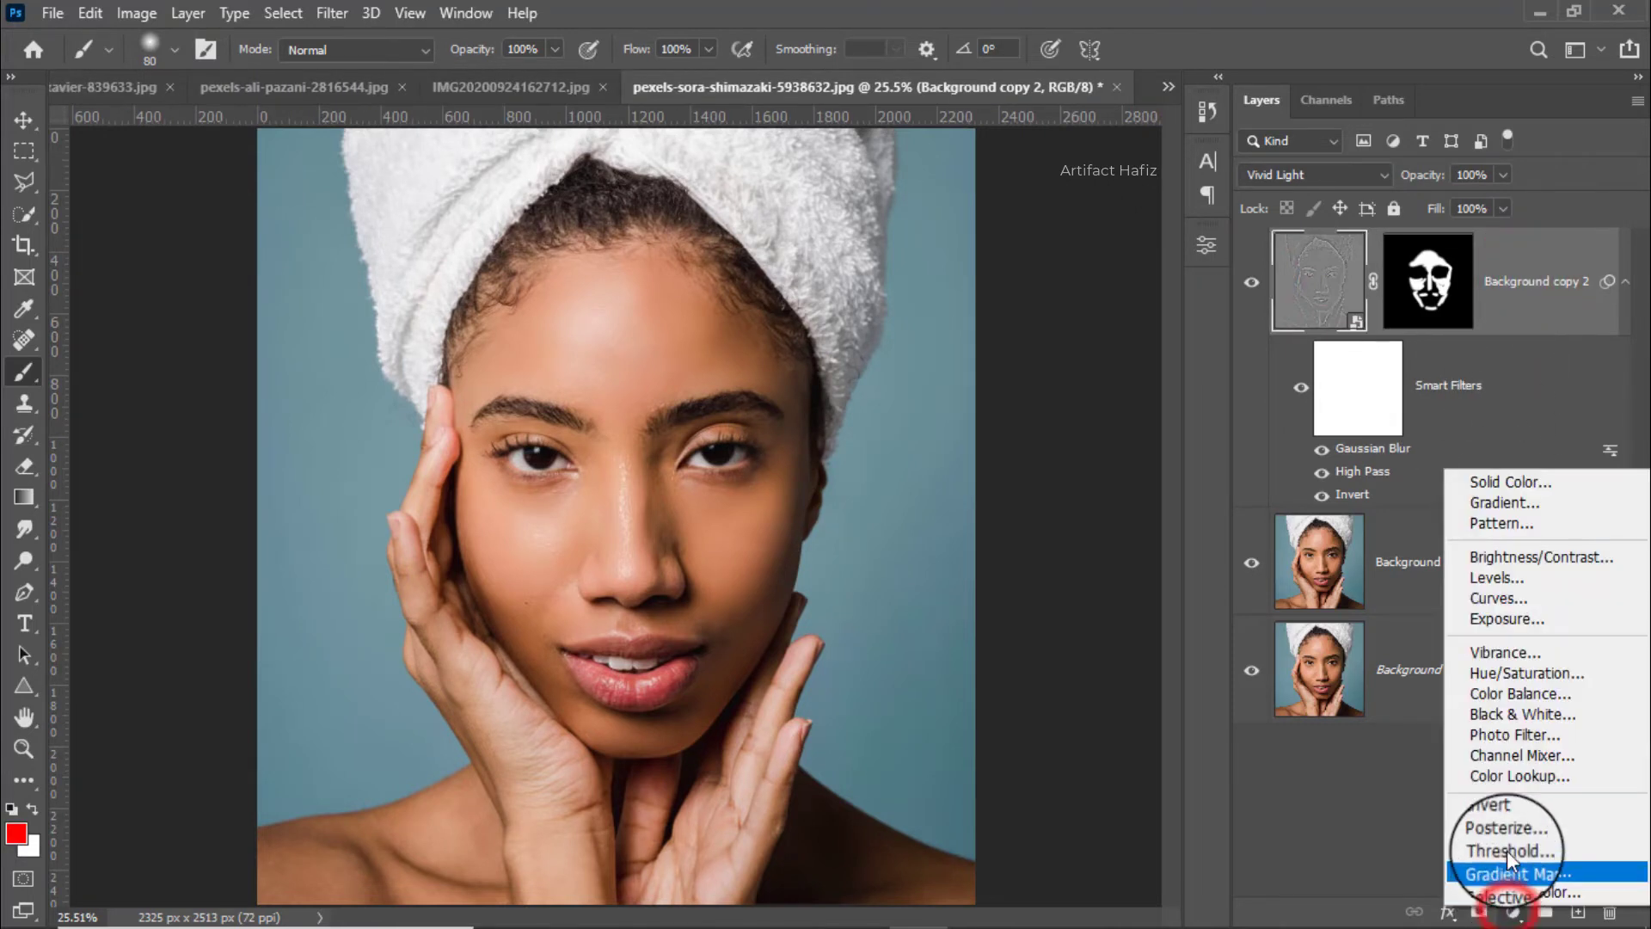
Add a Curves adjustment layer with an S-shaped RGB curve: darker shadows, brighter highlights.
left_click(1493, 598)
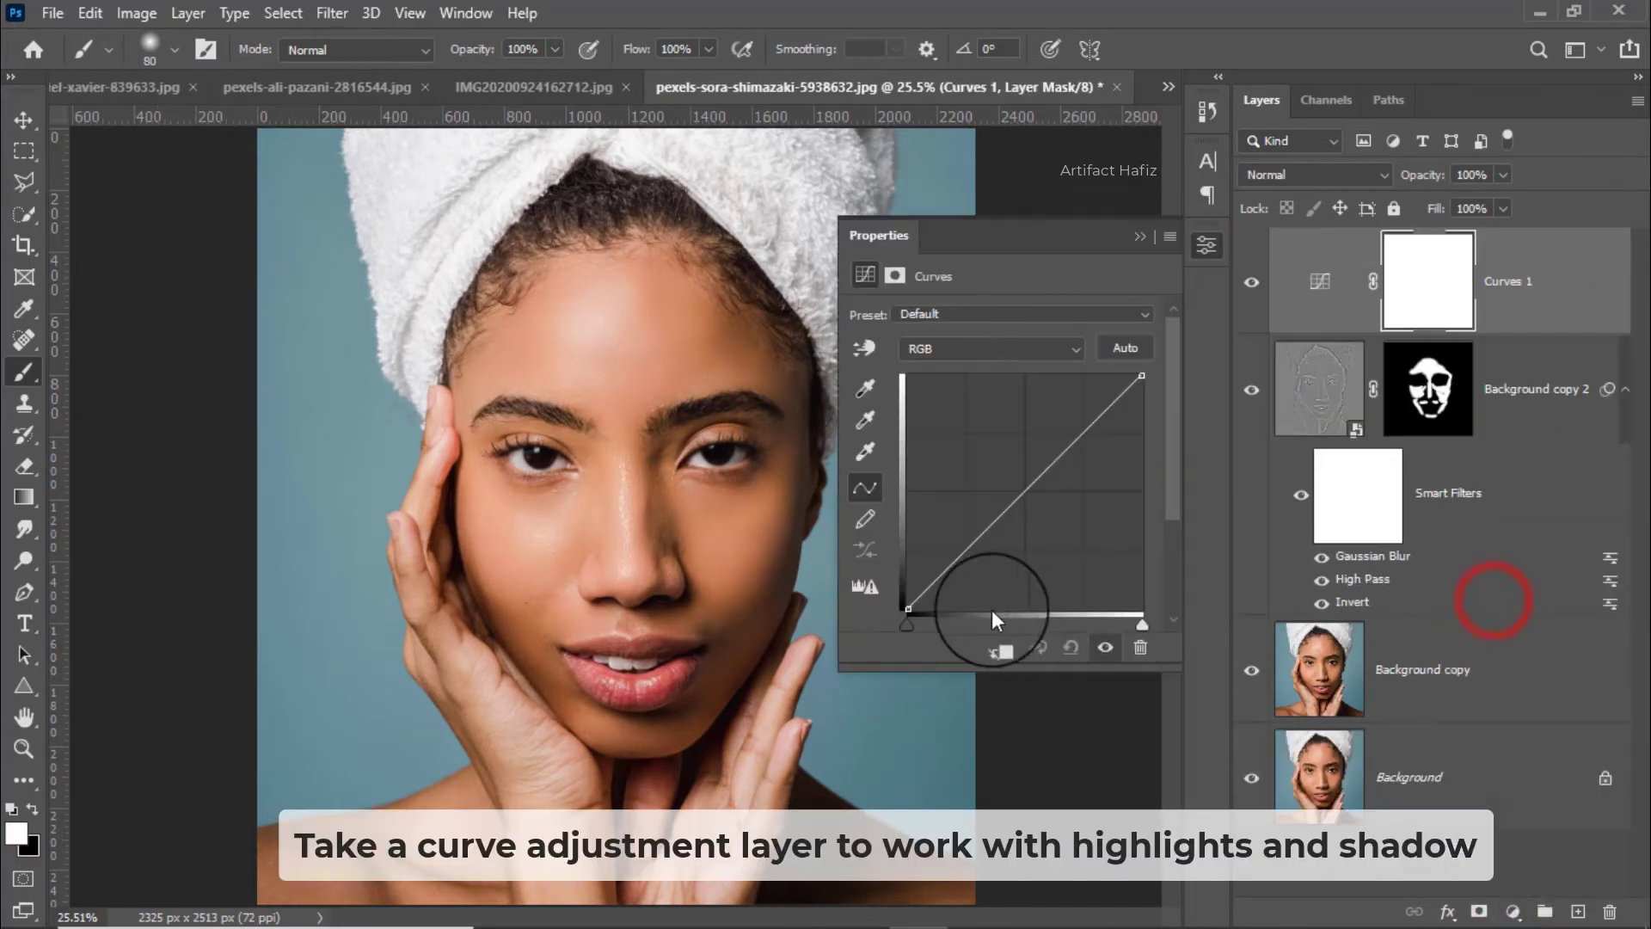
left_click_drag(967, 553, 979, 556)
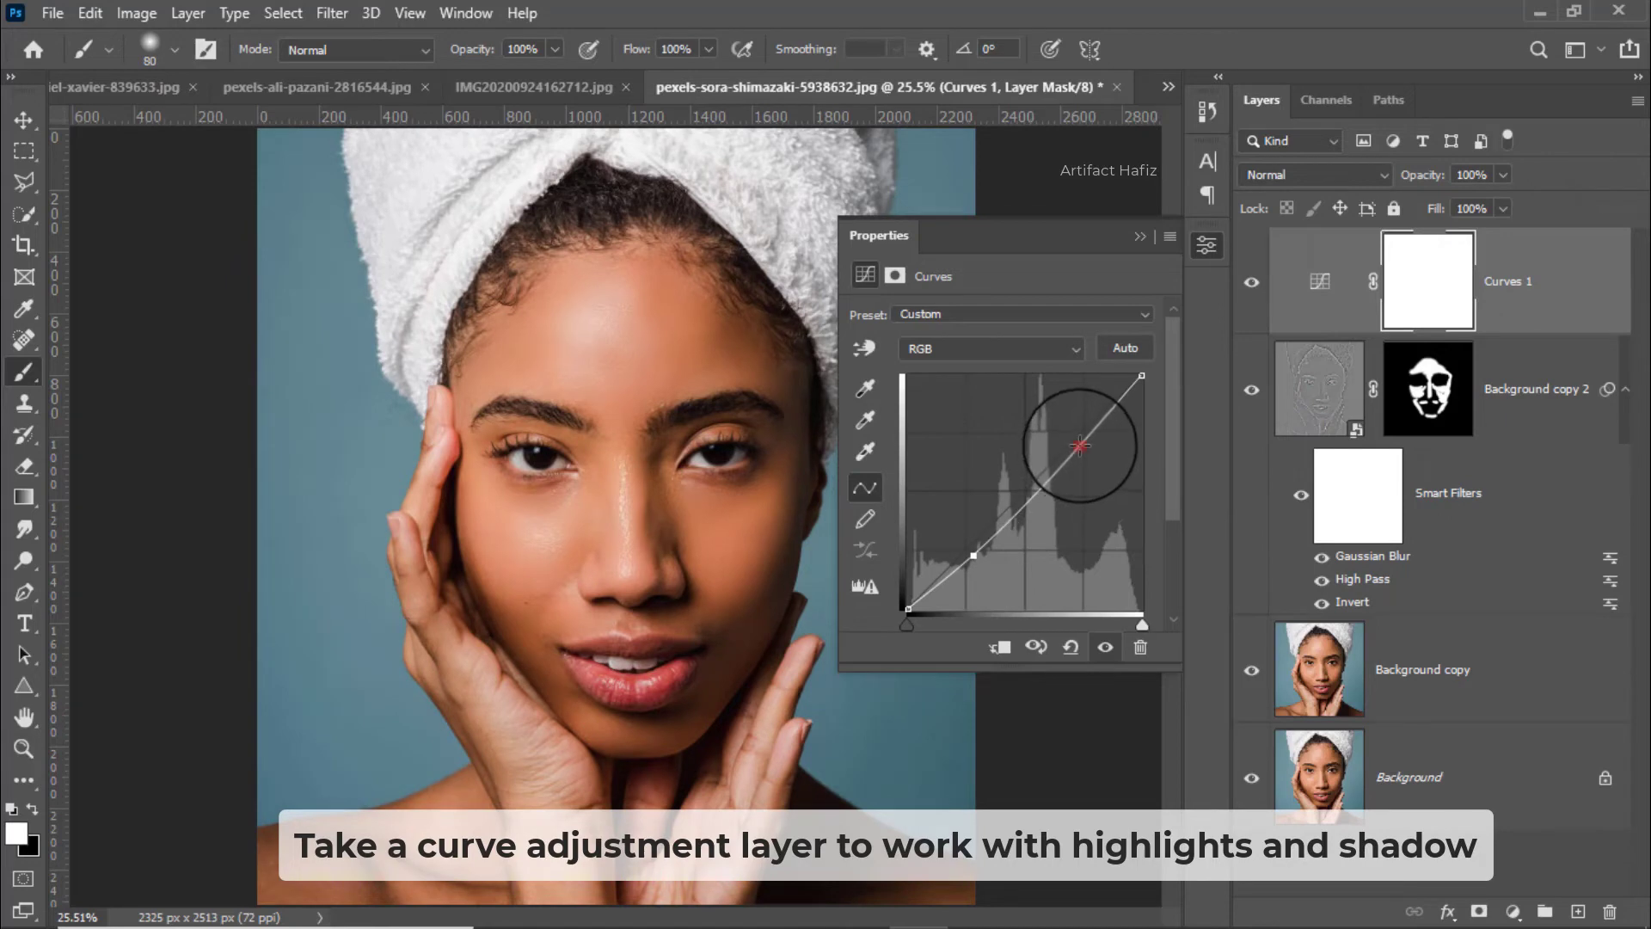
left_click_drag(1080, 446, 1085, 436)
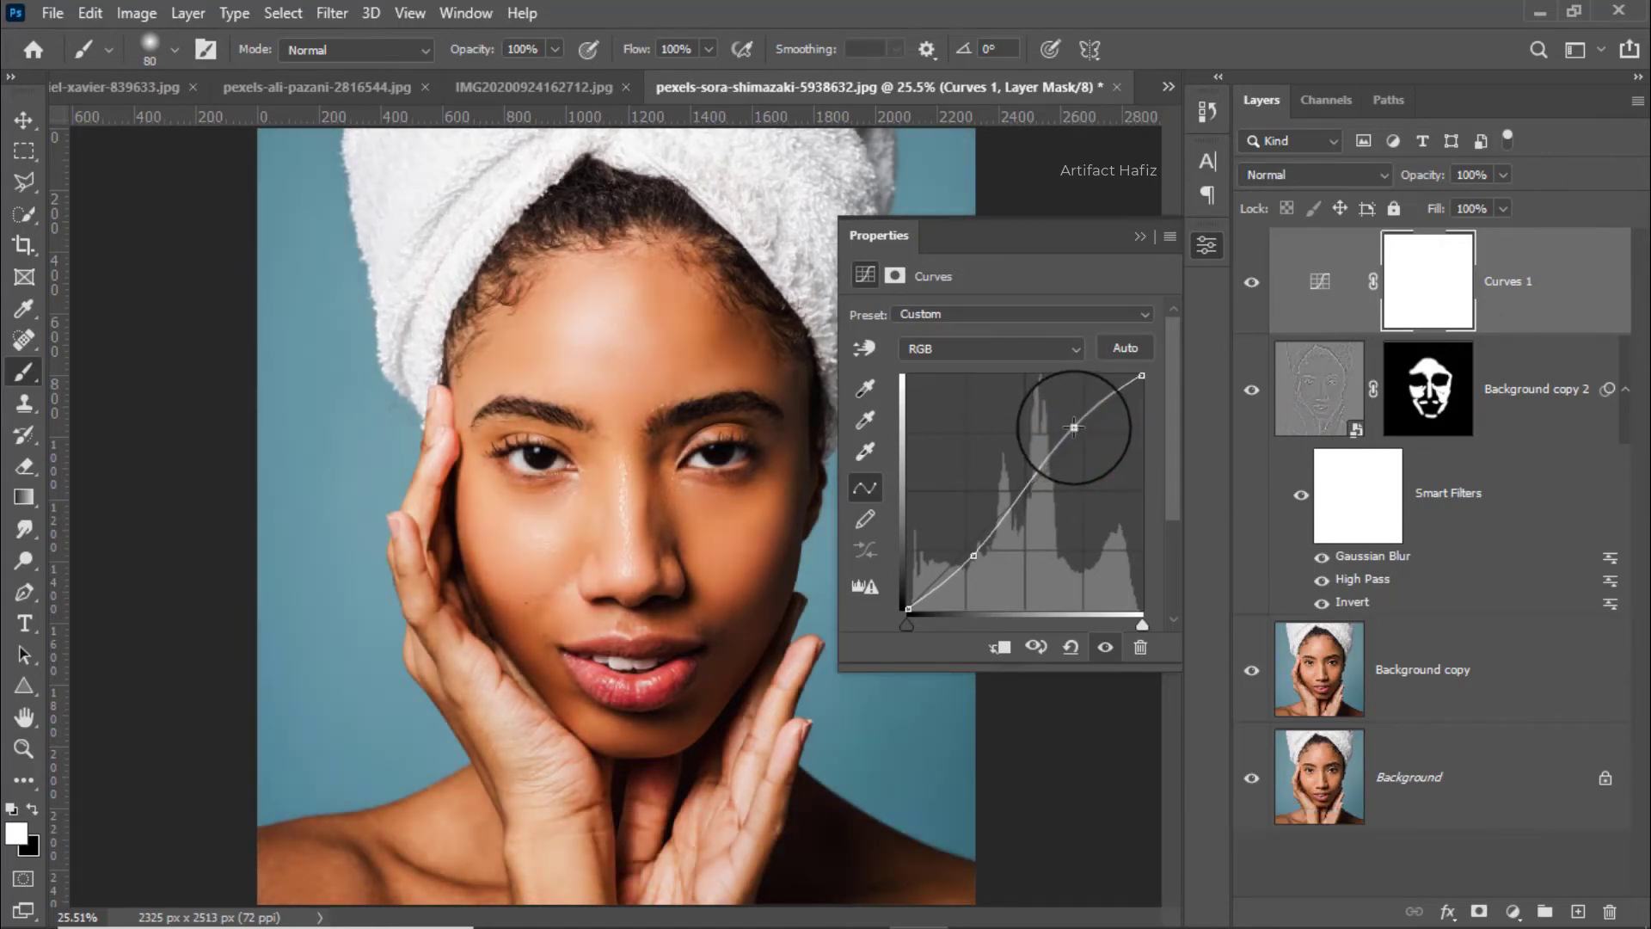
left_click_drag(1083, 434, 1087, 436)
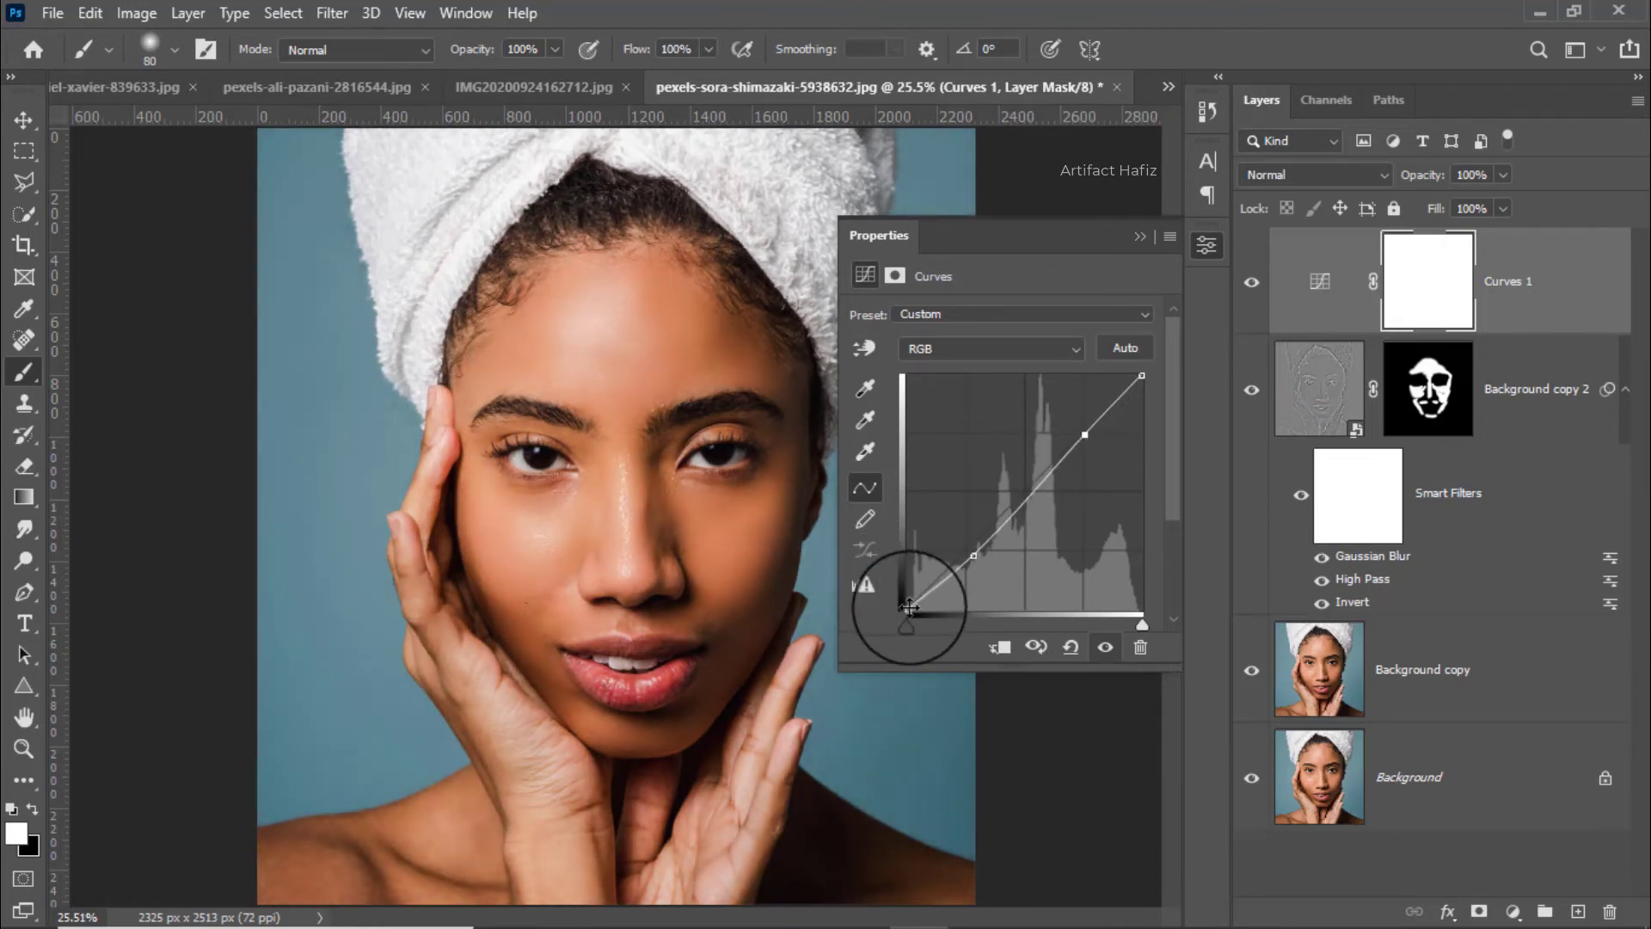
left_click_drag(909, 605, 909, 594)
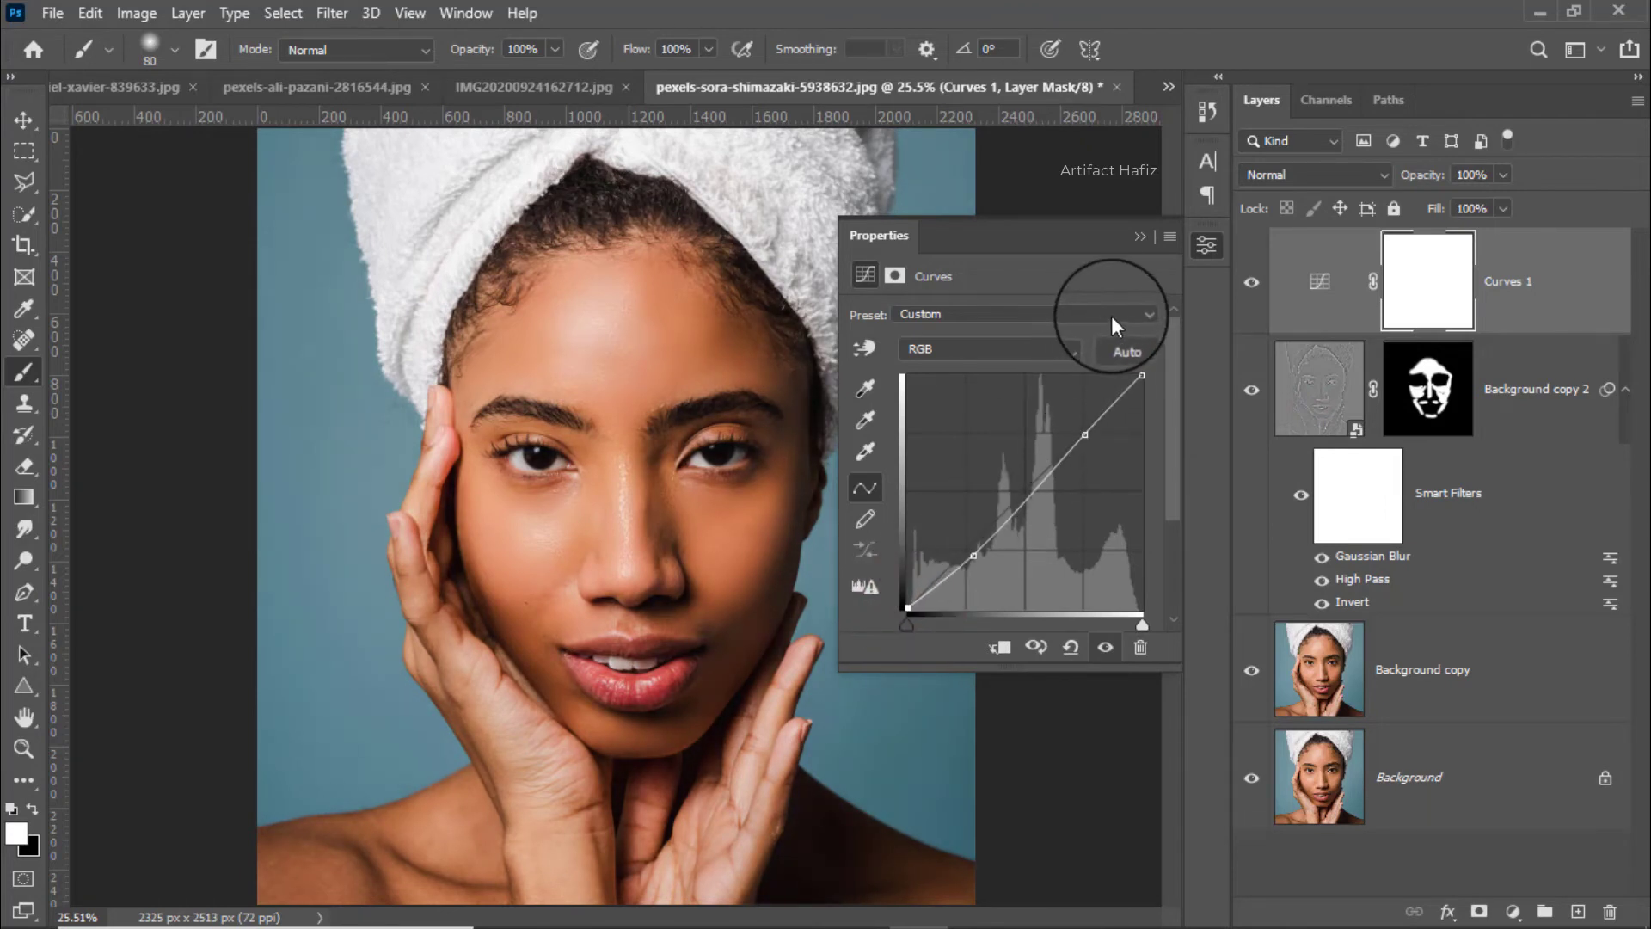
Close the Curves properties and toggle Curves 1 off and on to compare, leaving it on.
left_click(1140, 235)
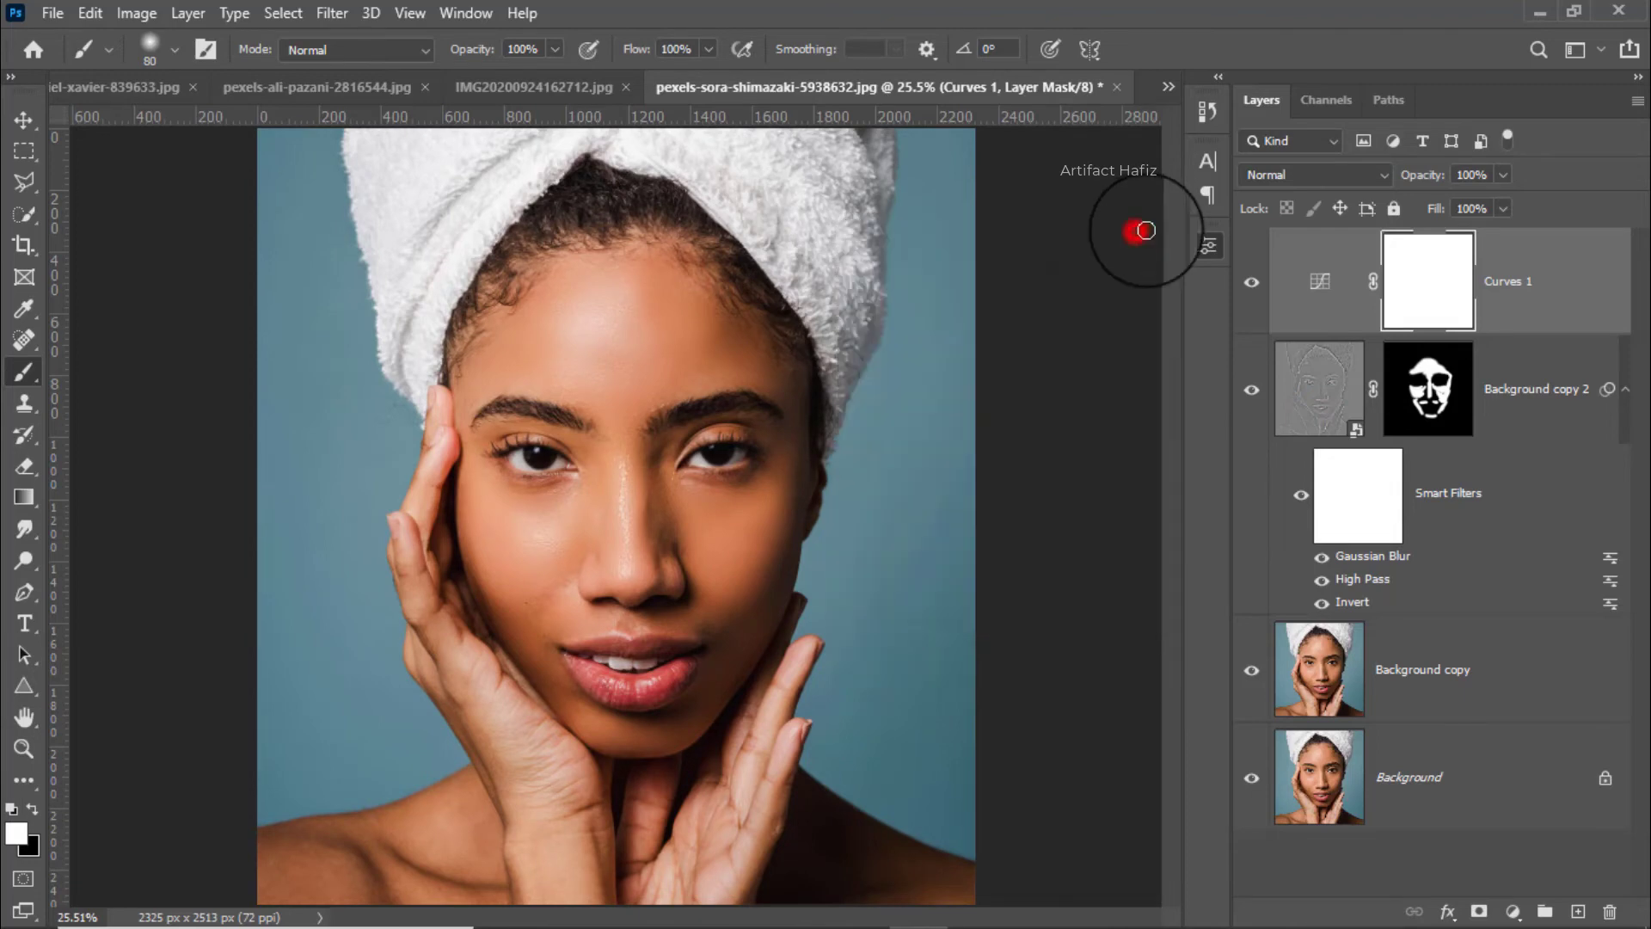
left_click(1249, 285)
left_click(1248, 285)
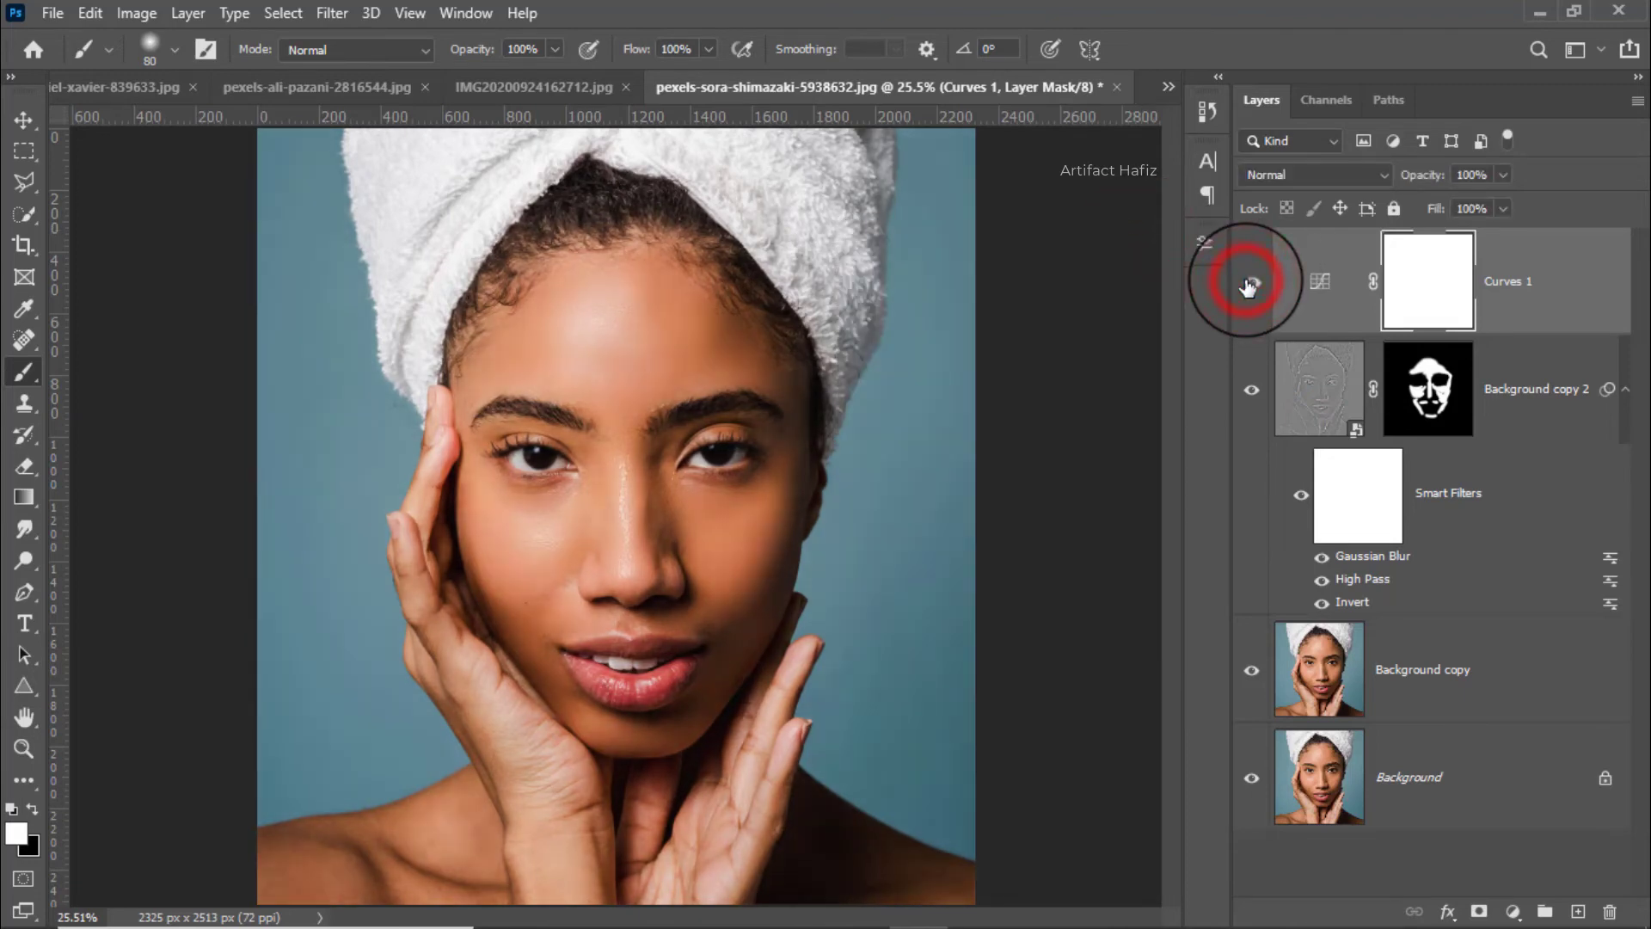
left_click(1247, 284)
left_click(1248, 285)
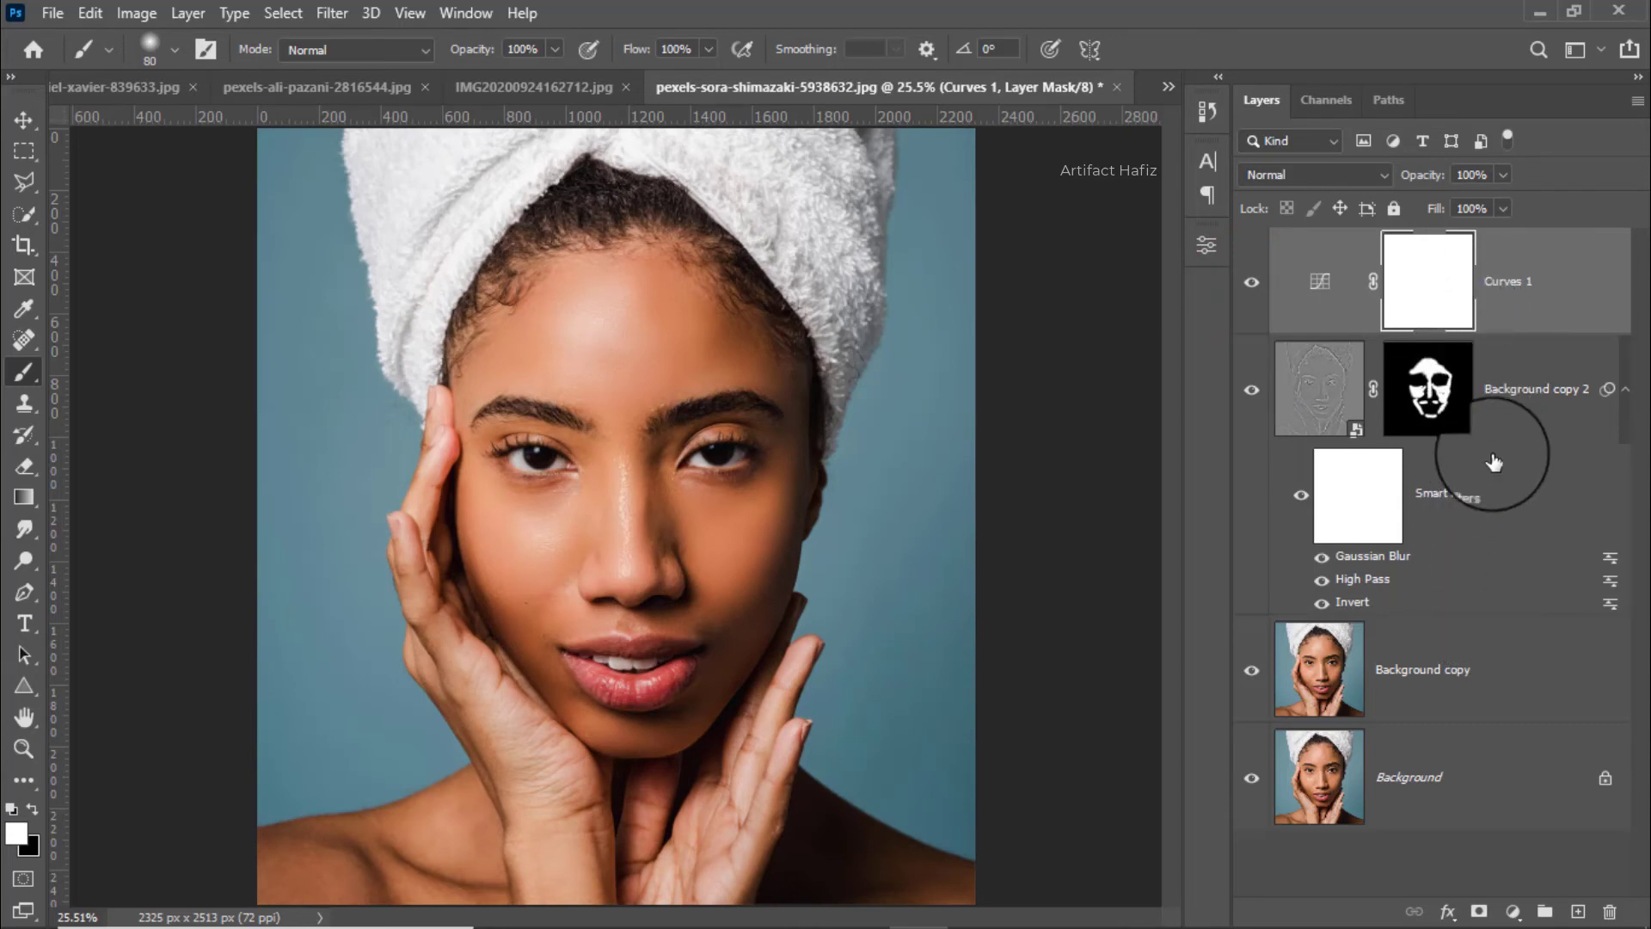
Add a Selective Color layer with Cyans set to Cyan −100, Magenta −71, Yellow −97, Black −57.
left_click(1514, 912)
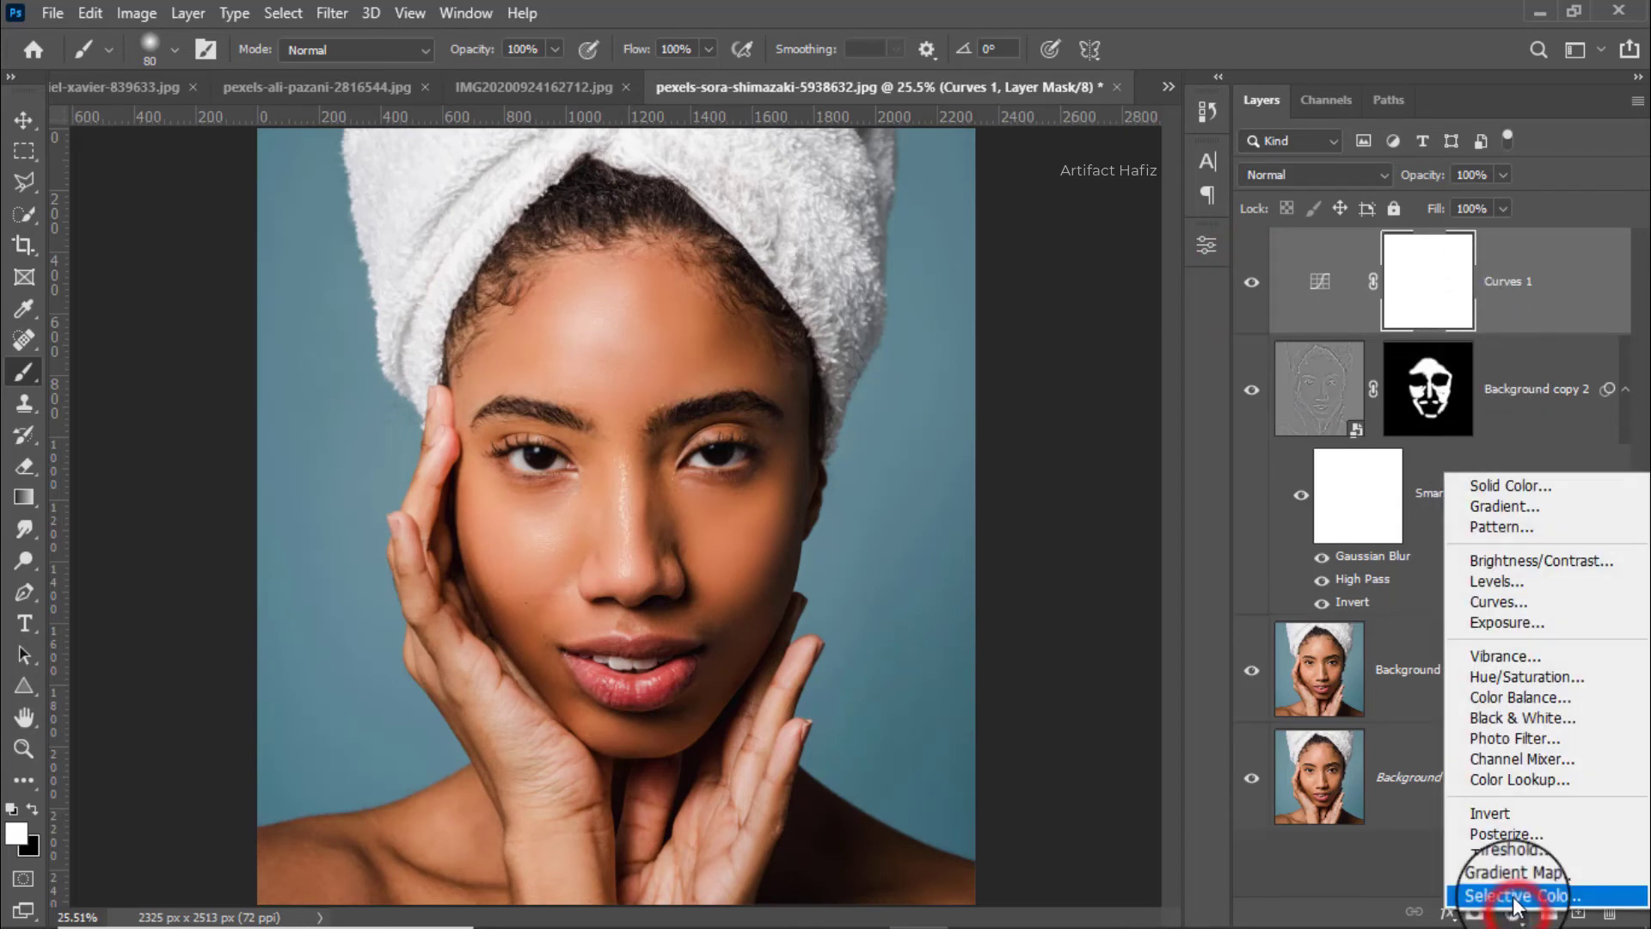
left_click(1499, 897)
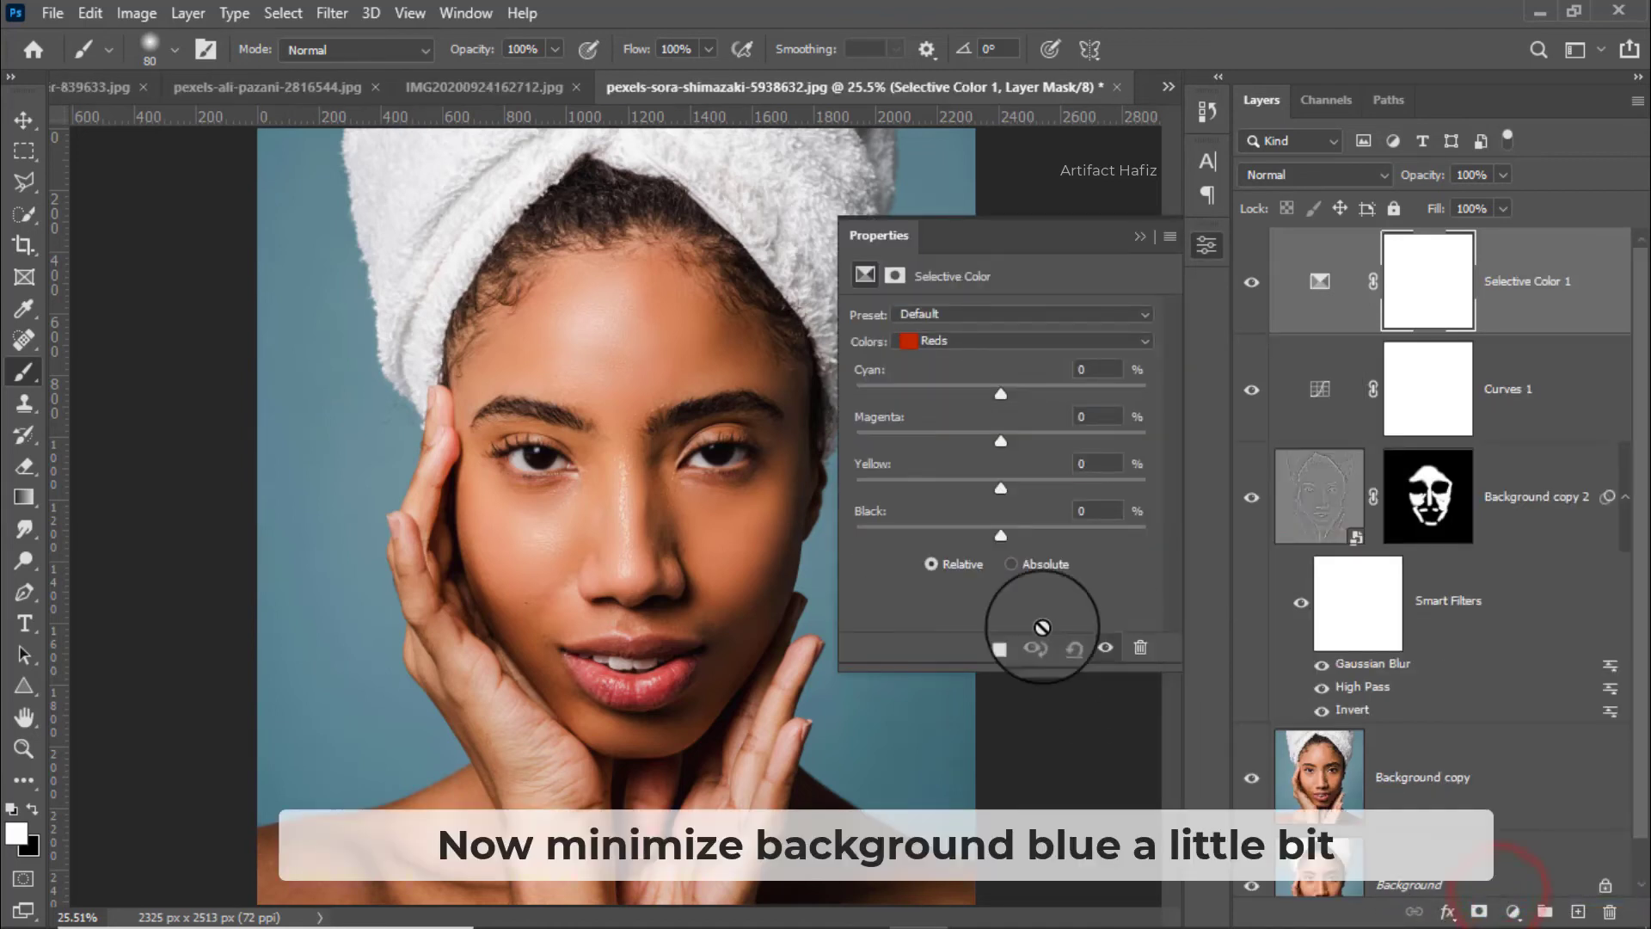
left_click(946, 338)
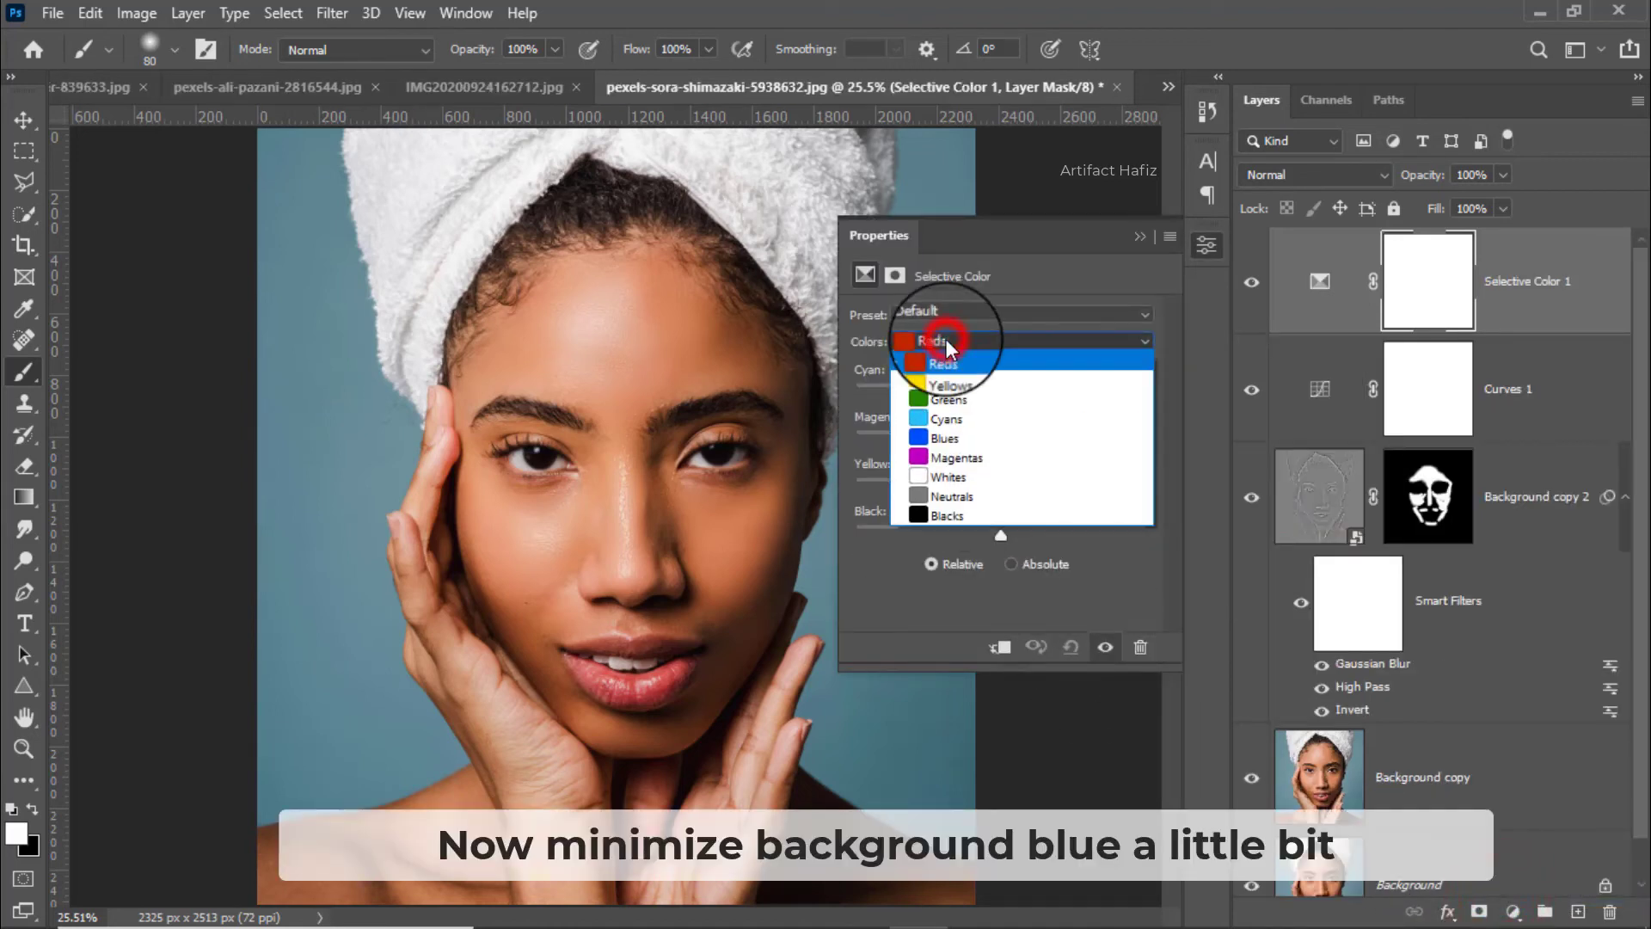
left_click(953, 420)
mouse_move(1004, 395)
left_mouse_down()
mouse_move(920, 395)
mouse_move(1111, 399)
mouse_move(843, 425)
left_mouse_up()
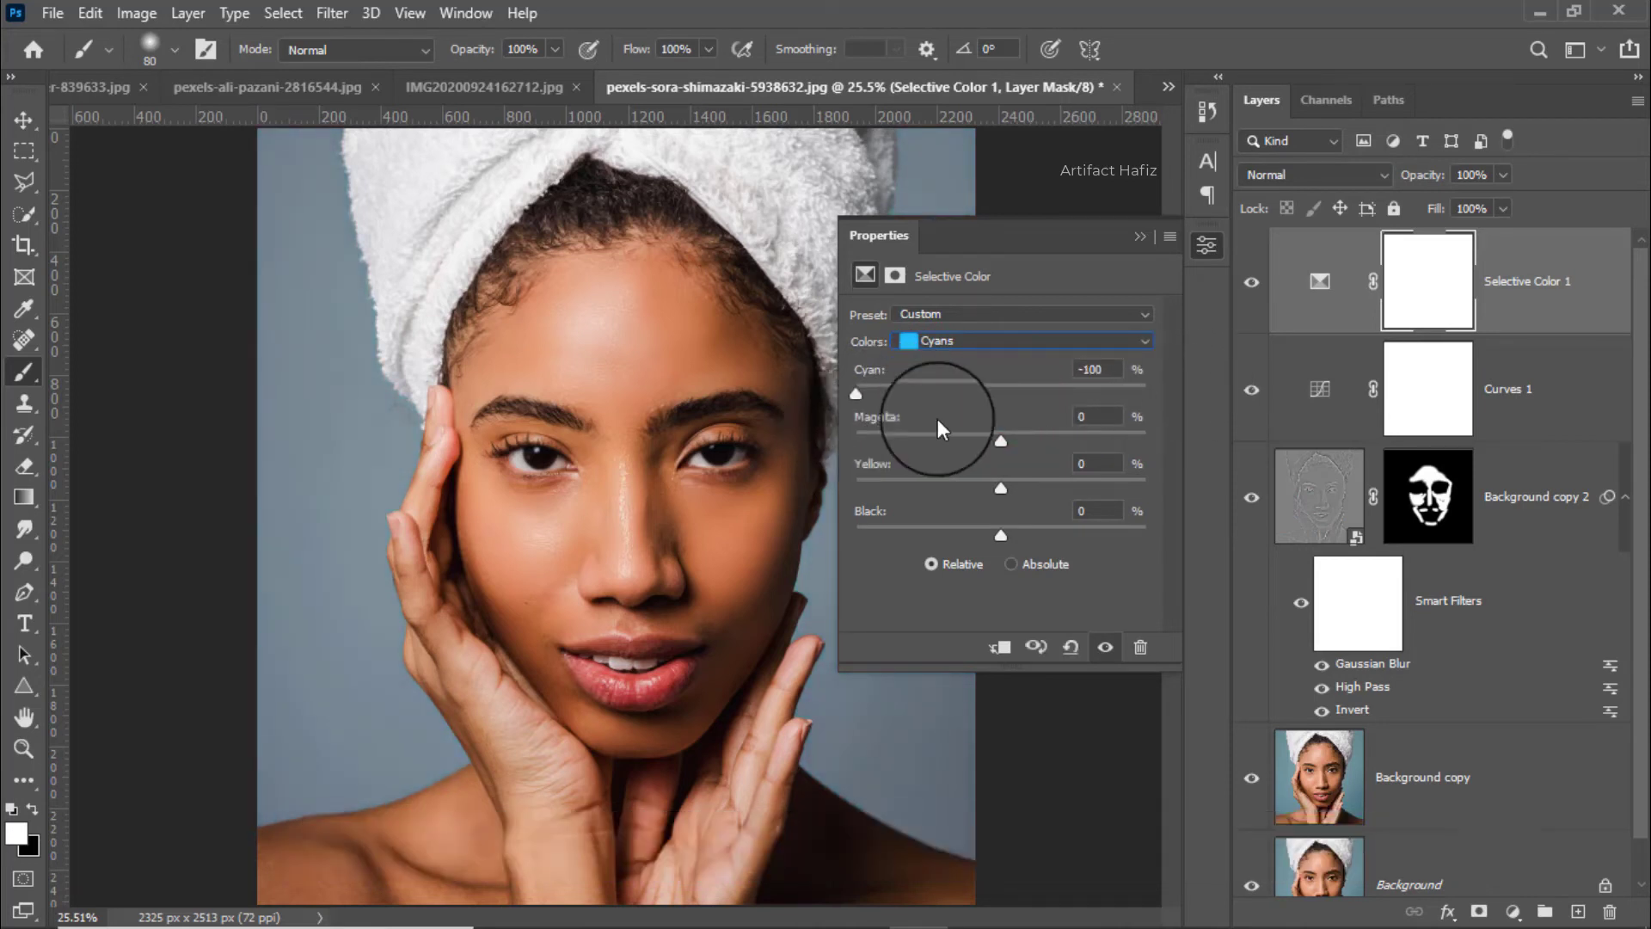
mouse_move(1000, 441)
left_mouse_down()
mouse_move(858, 457)
mouse_move(1197, 440)
mouse_move(899, 478)
left_mouse_up()
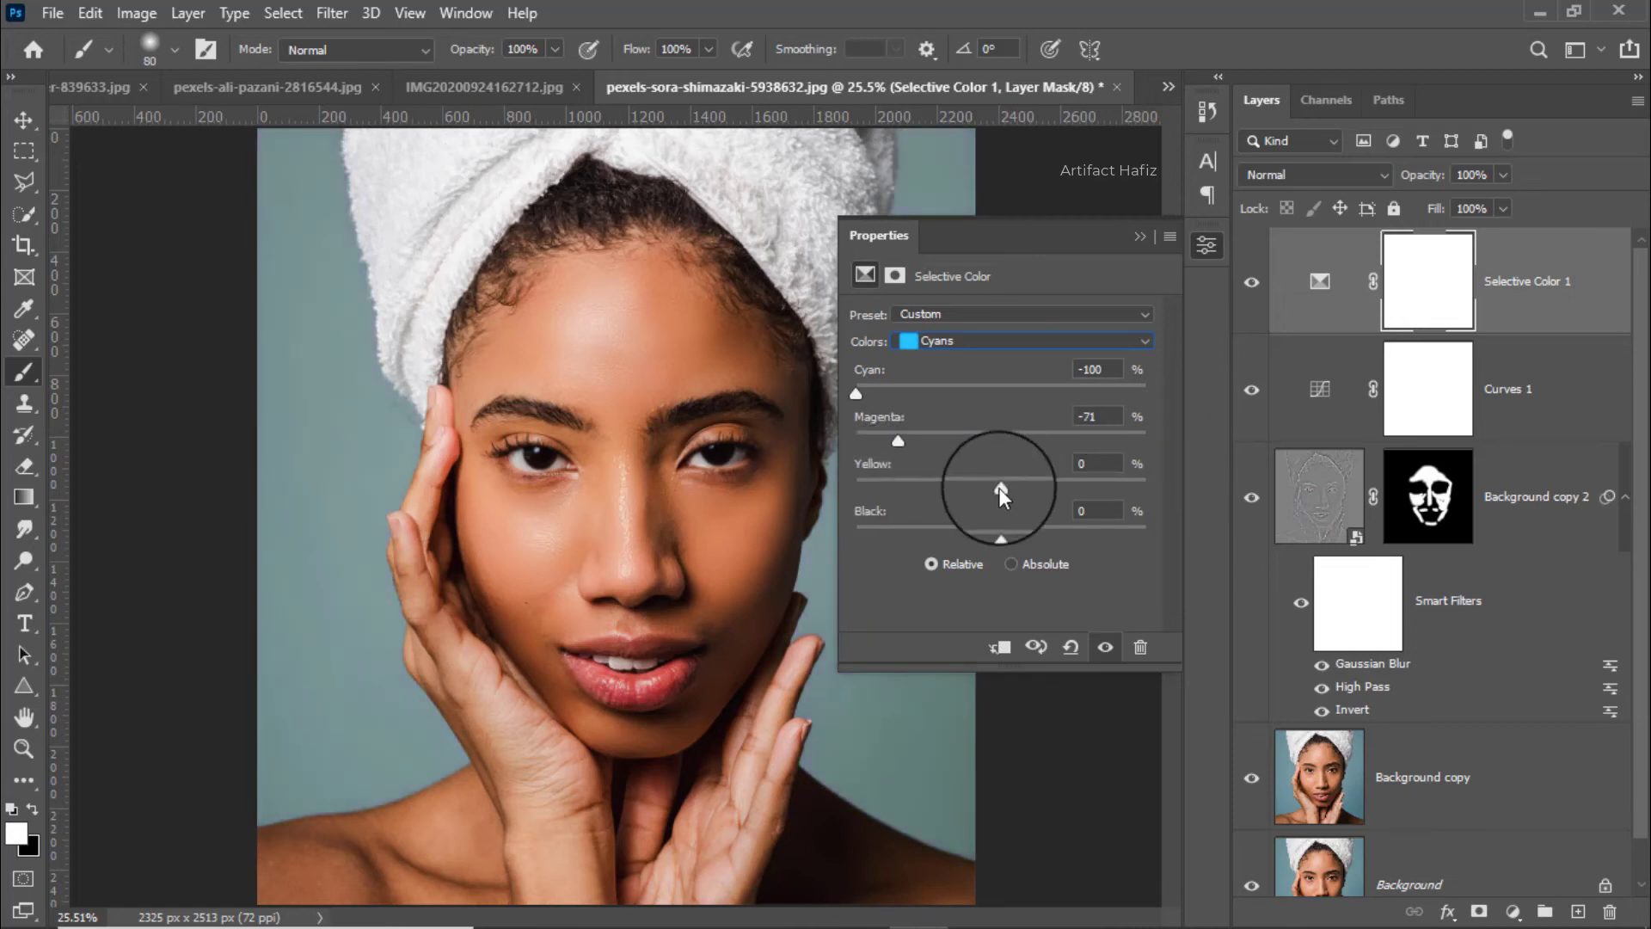
left_click_drag(1000, 488, 860, 495)
mouse_move(998, 530)
left_mouse_down()
mouse_move(872, 534)
mouse_move(1149, 531)
mouse_move(871, 544)
mouse_move(920, 540)
left_mouse_up()
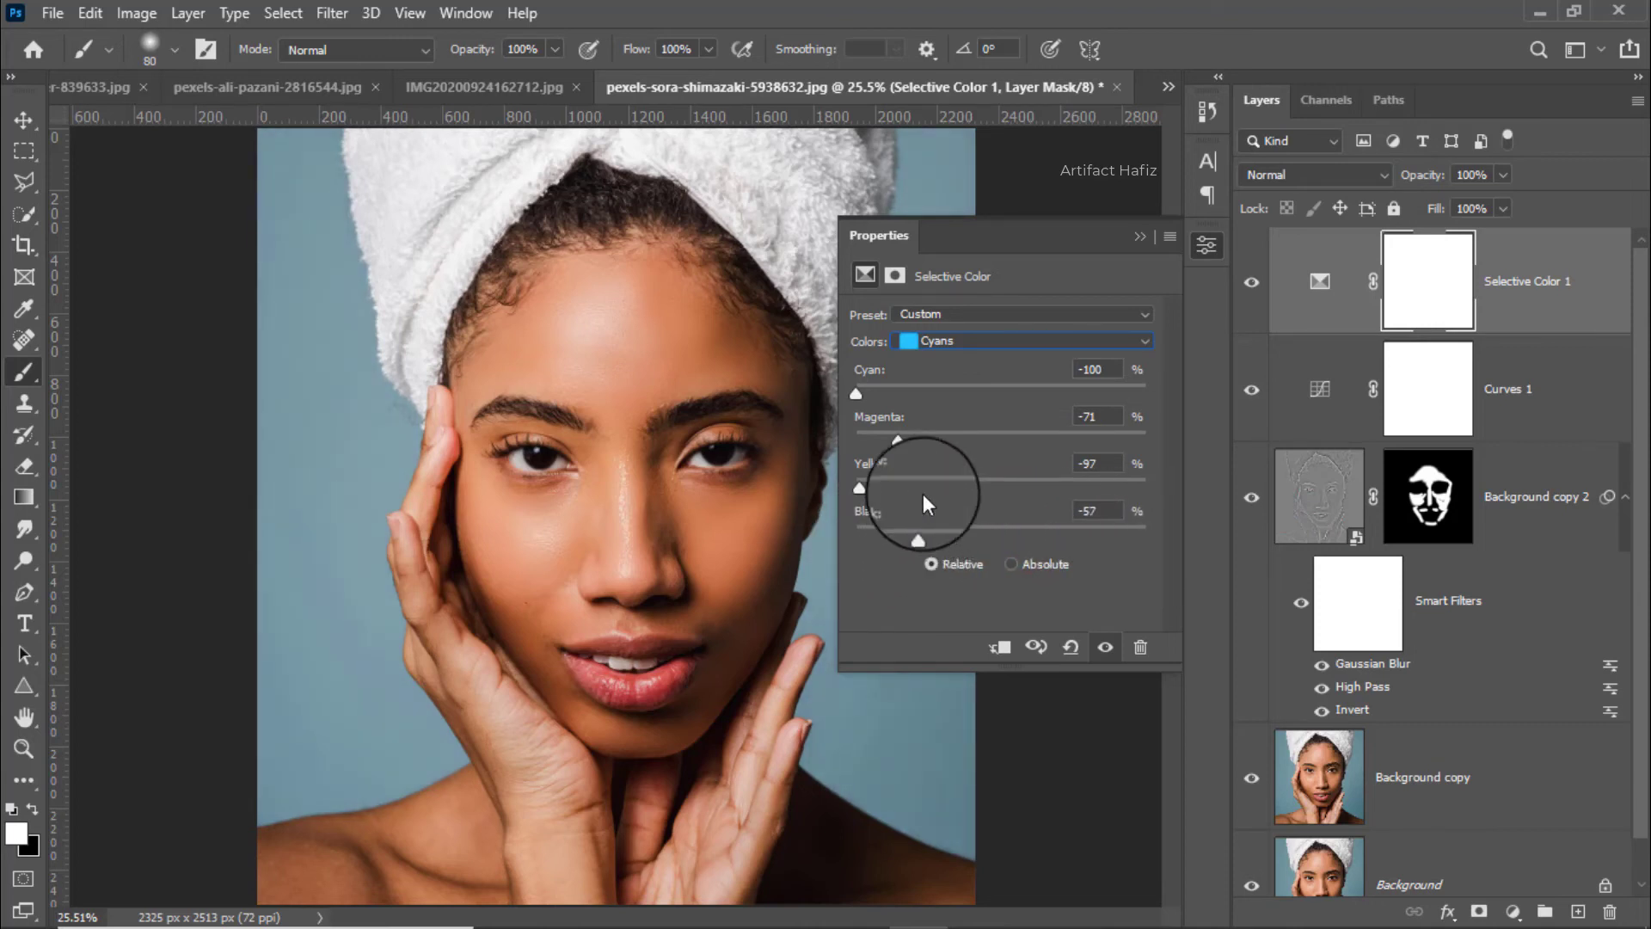
Set Selective Color Blues to Cyan −100, Magenta −100, Yellow +100, Black −100.
left_click(947, 337)
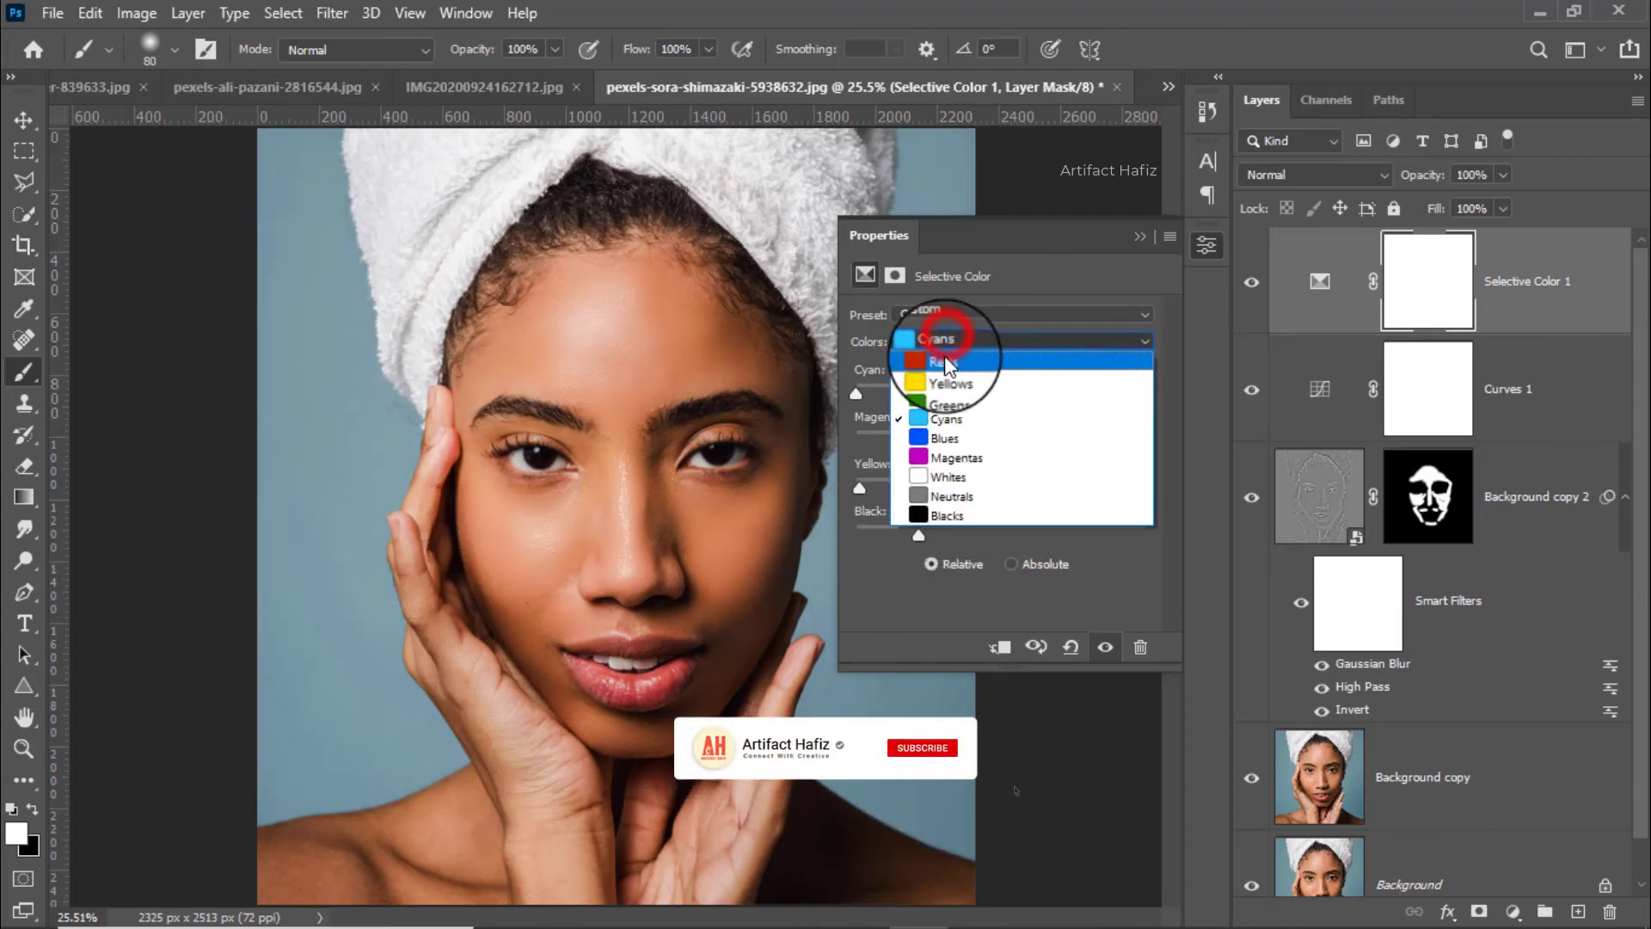
left_click(941, 425)
mouse_move(1001, 390)
left_mouse_down()
mouse_move(858, 399)
mouse_move(1133, 399)
mouse_move(788, 399)
left_mouse_up()
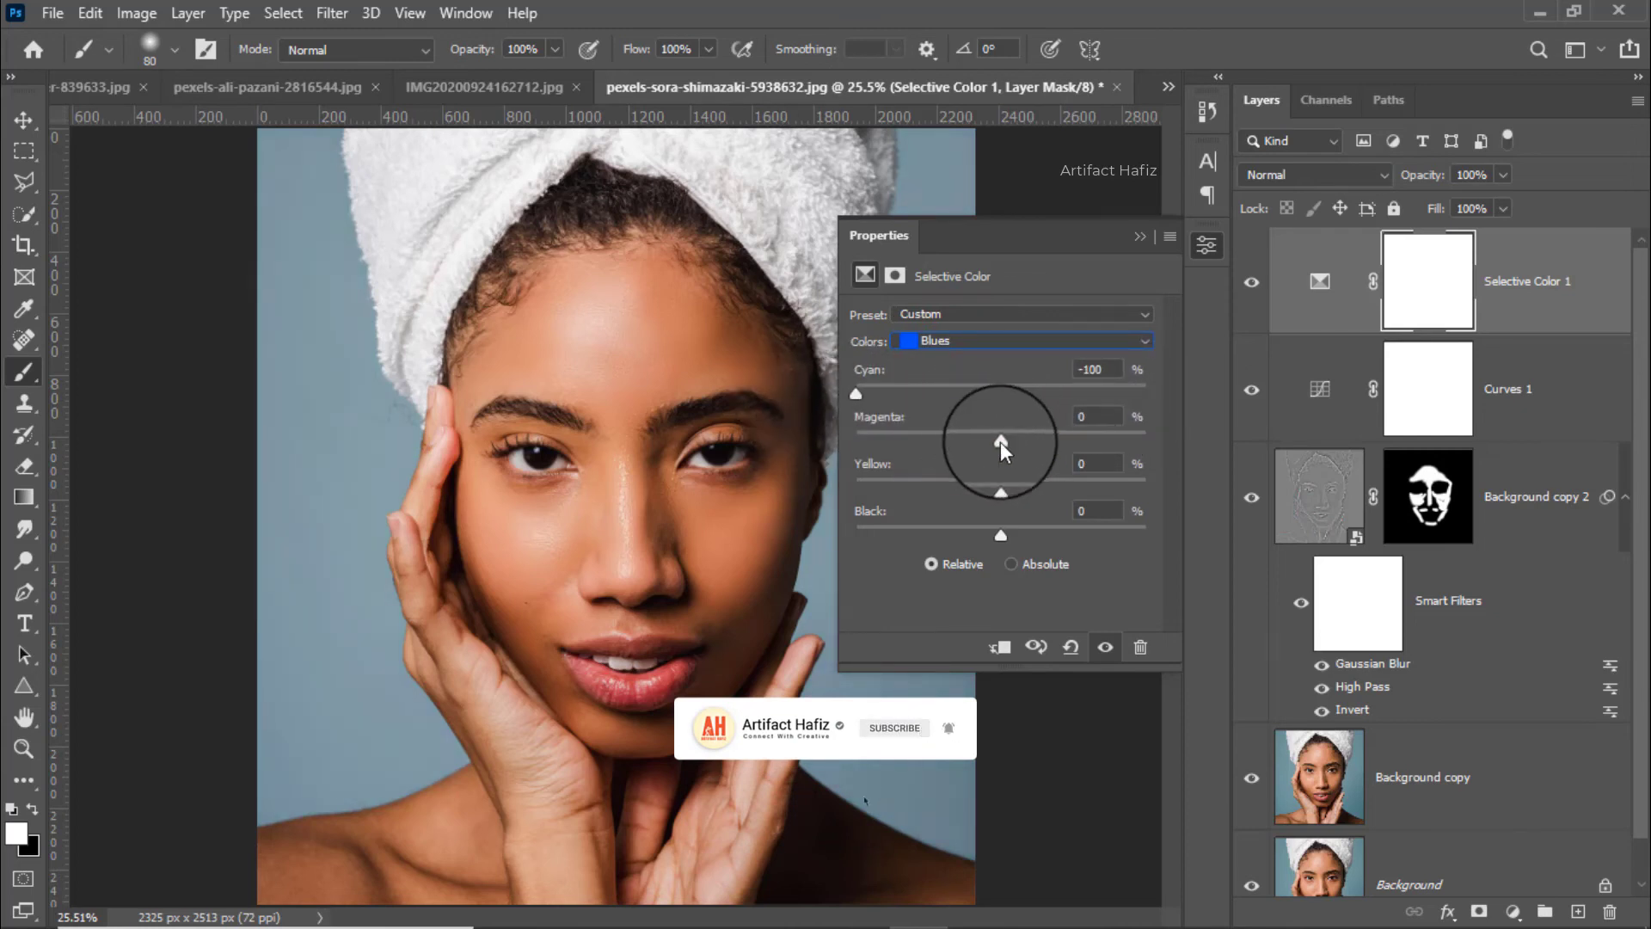
mouse_move(999, 442)
left_mouse_down()
mouse_move(1121, 440)
mouse_move(850, 441)
left_mouse_up()
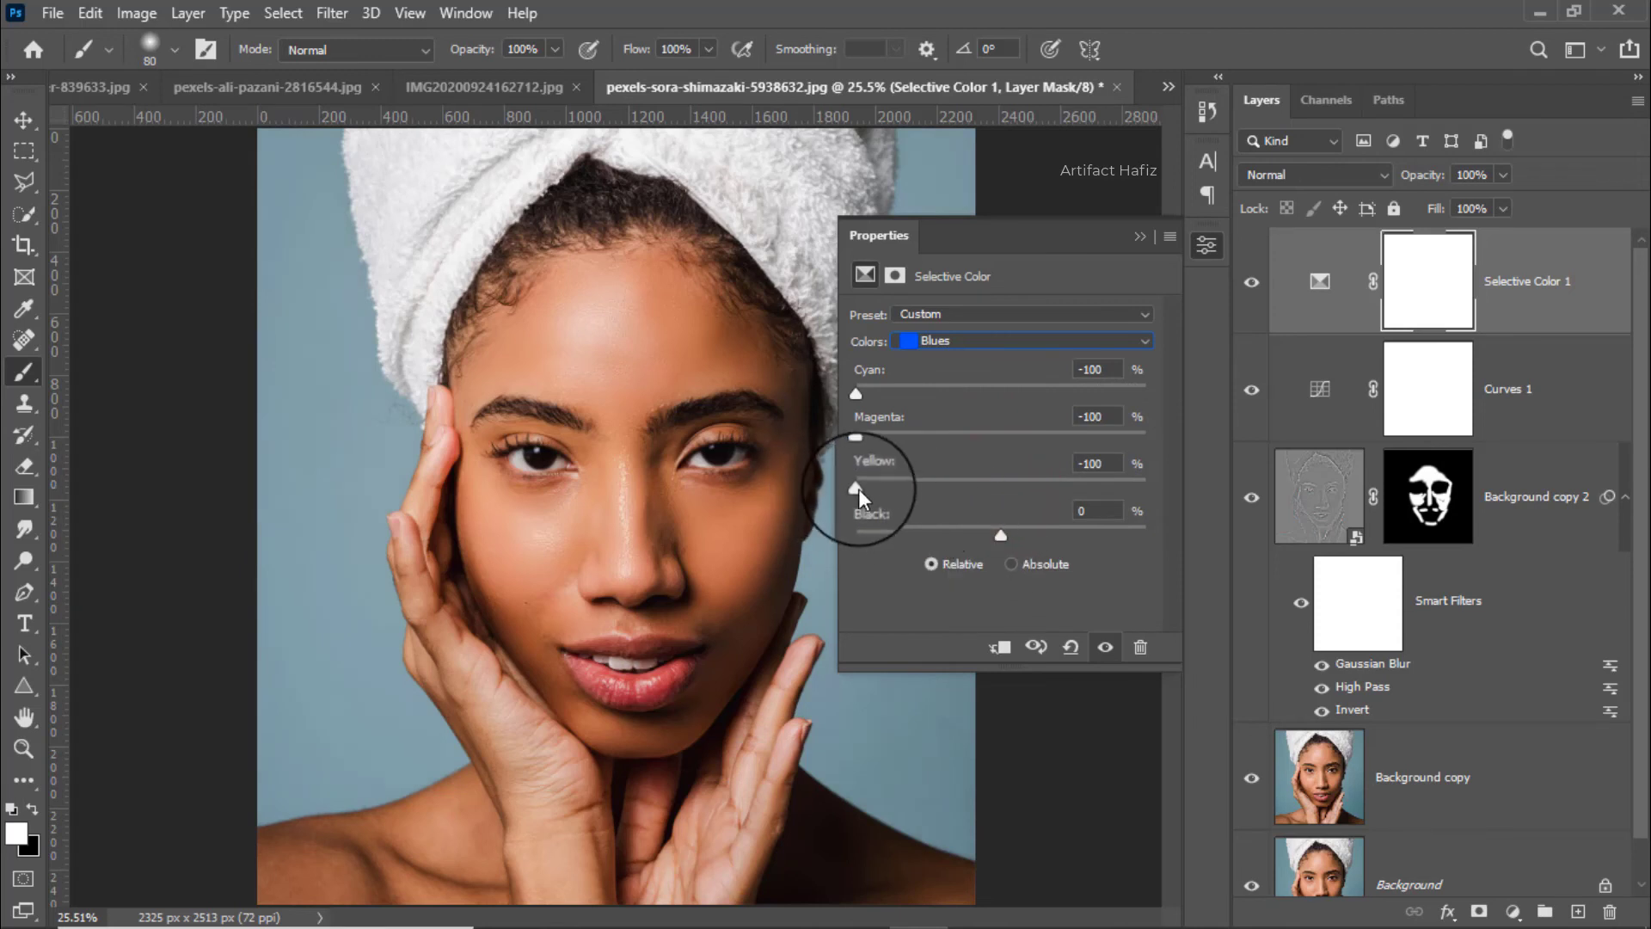
mouse_move(858, 488)
left_mouse_down()
mouse_move(1152, 488)
mouse_move(778, 488)
left_mouse_up()
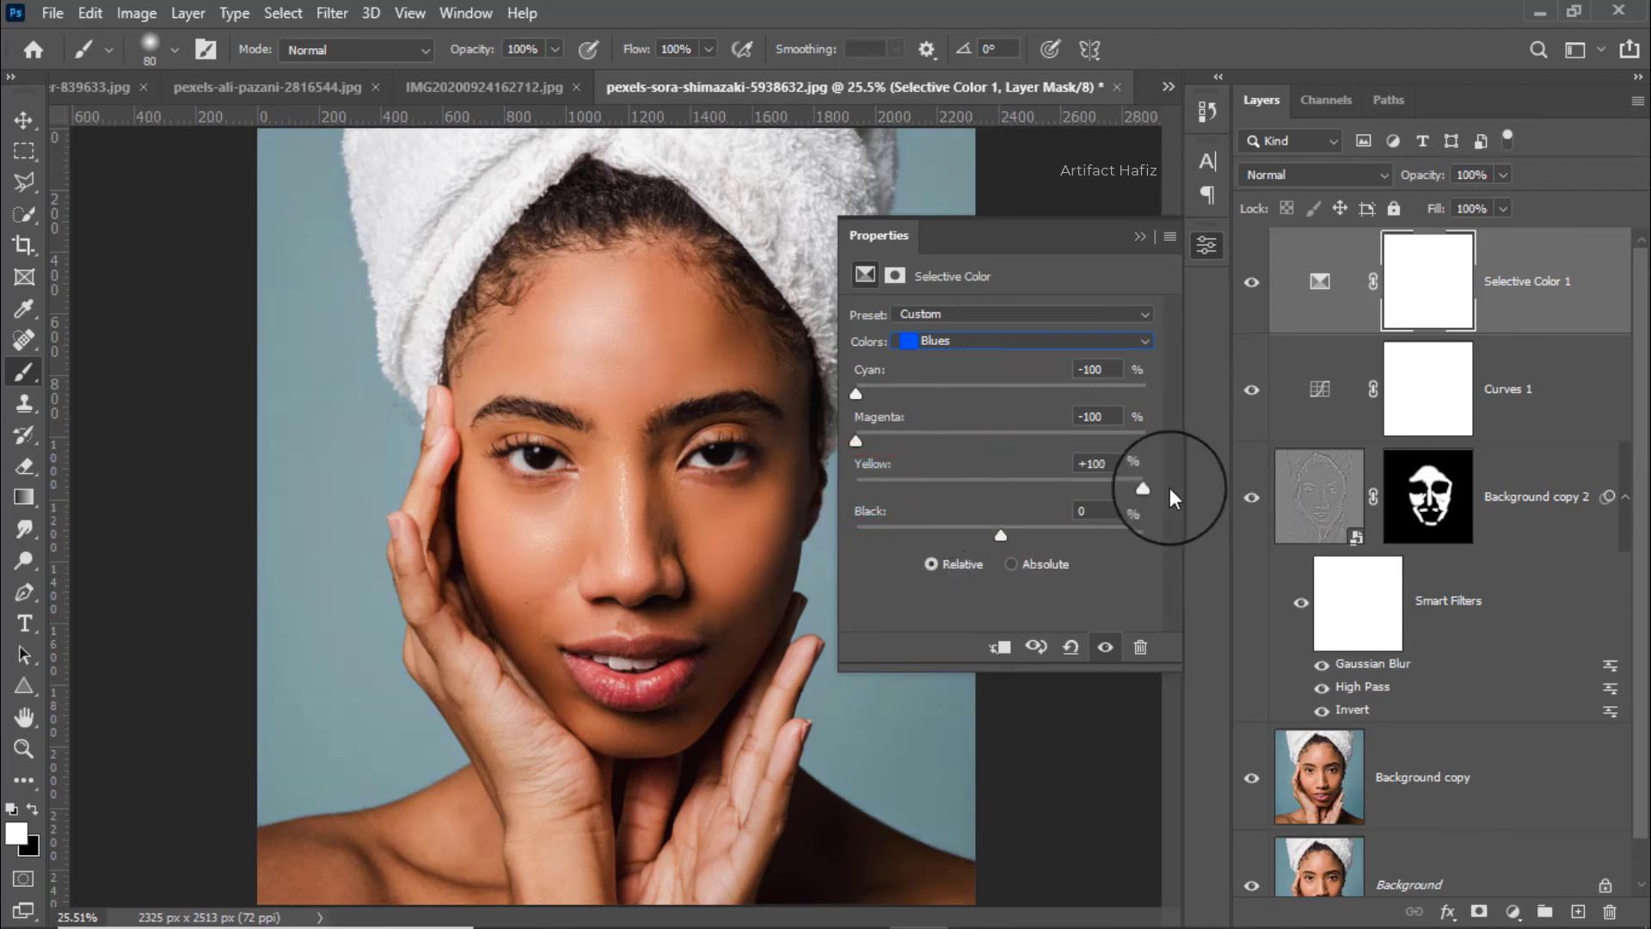
left_click_drag(1117, 538, 853, 521)
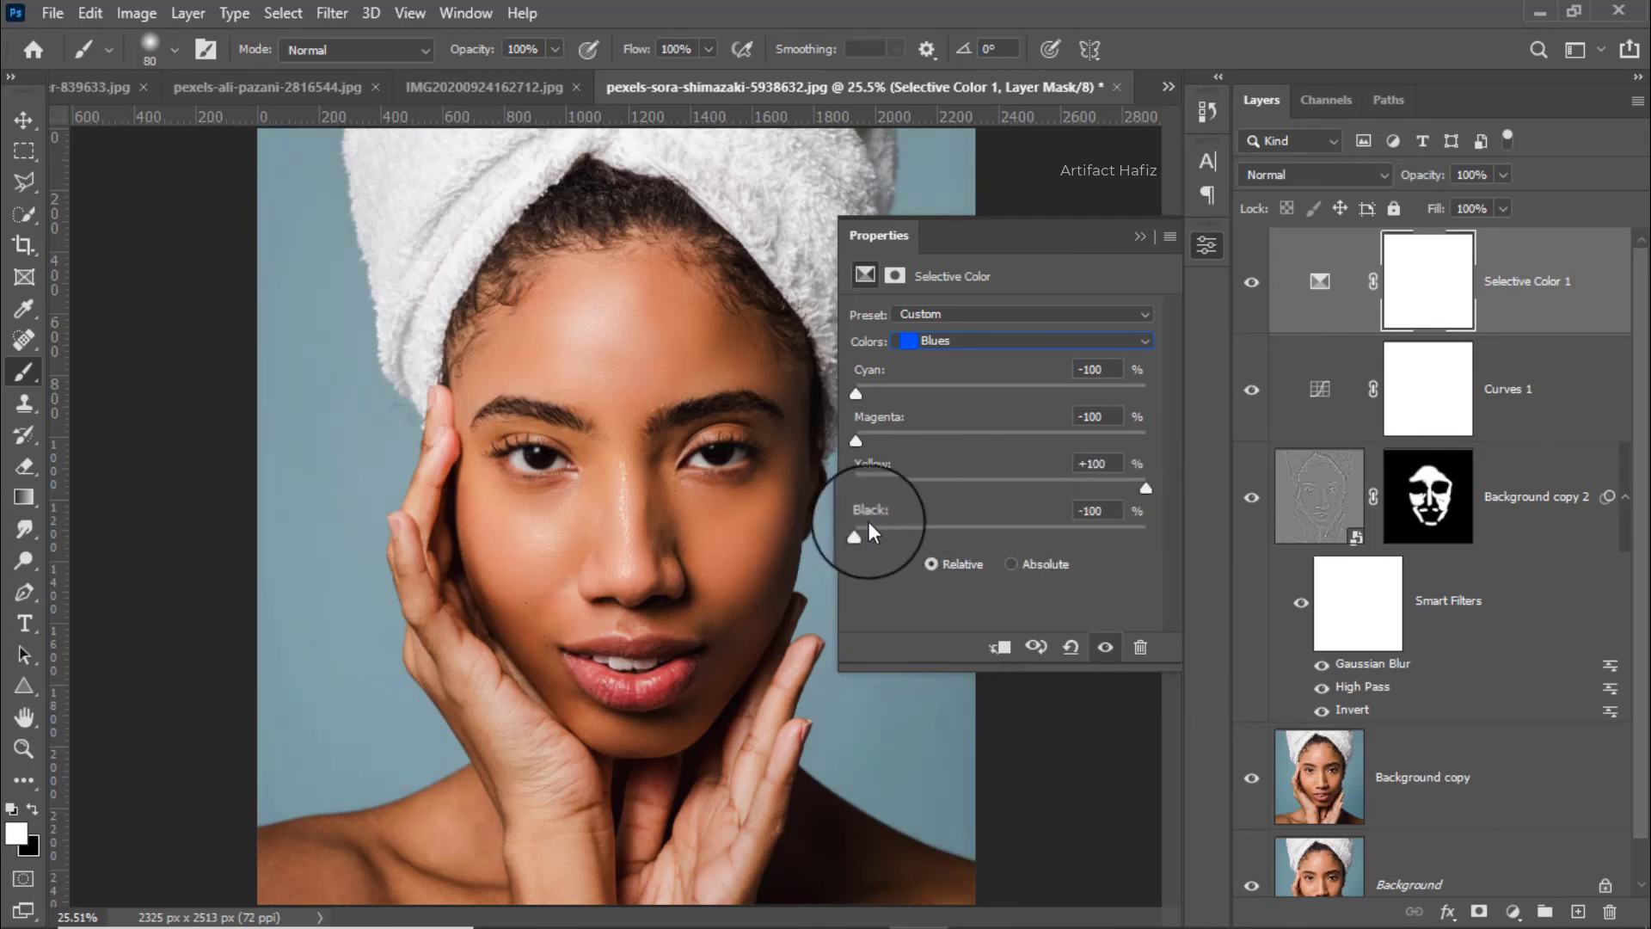
Close the Selective Color properties, compare Selective Color 1 off and on, then target its layer.
left_click(1137, 241)
left_click(1252, 283)
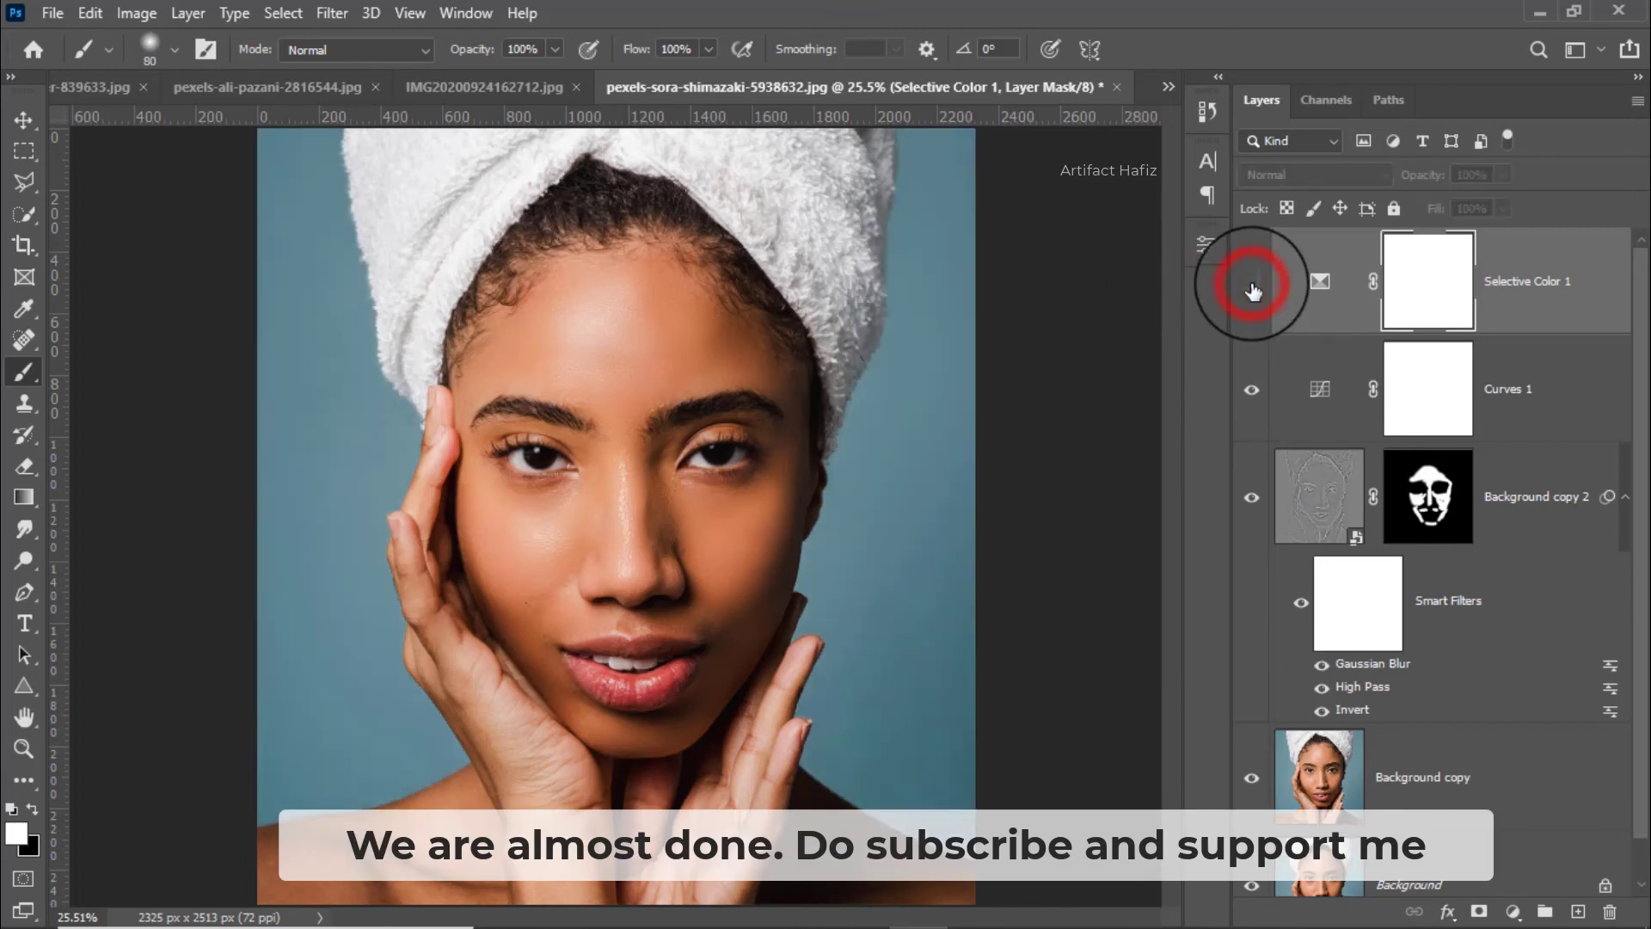
left_click(1252, 283)
left_click(1252, 284)
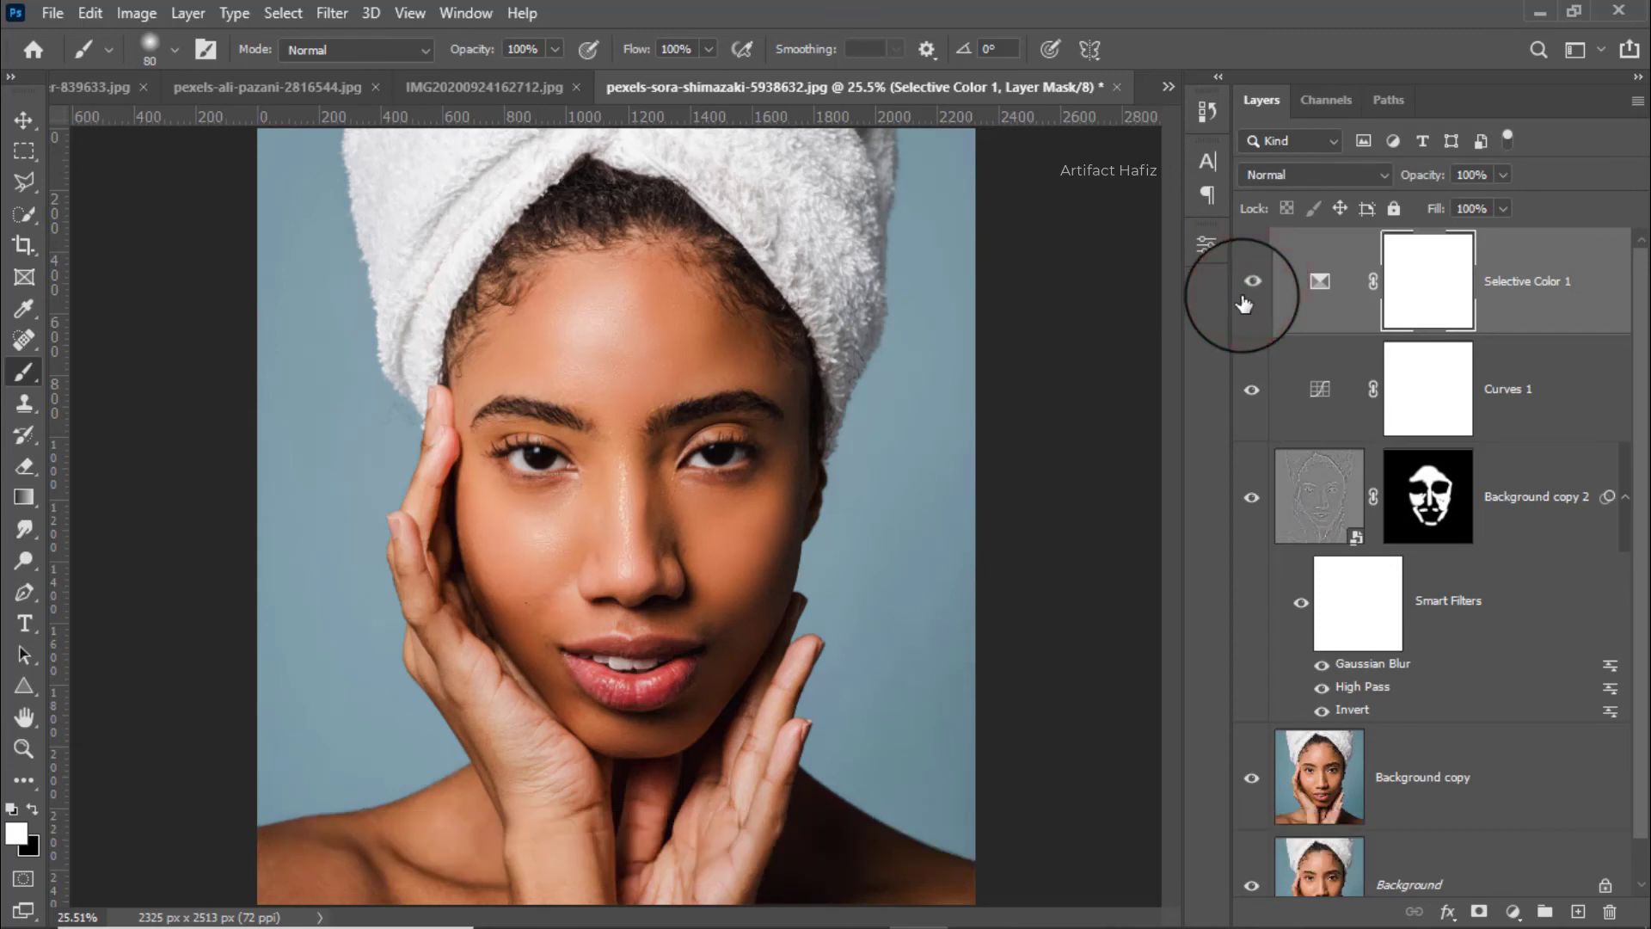
left_click(1554, 286)
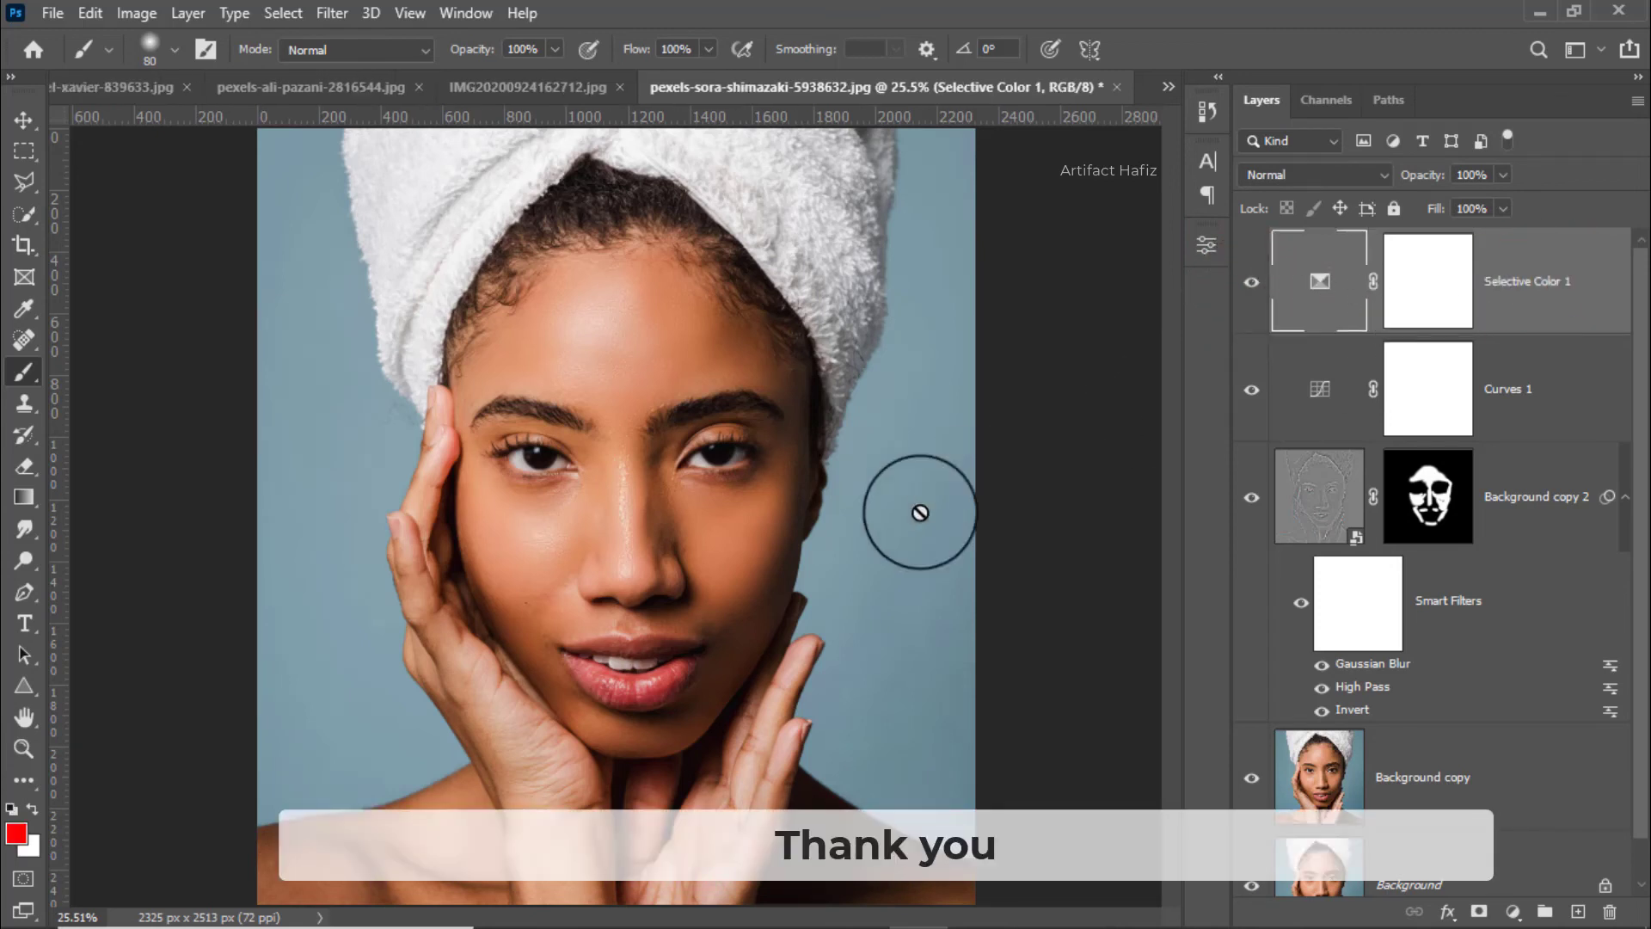
scroll(658, 665, "up", 2)
scroll(662, 660, "up", 1)
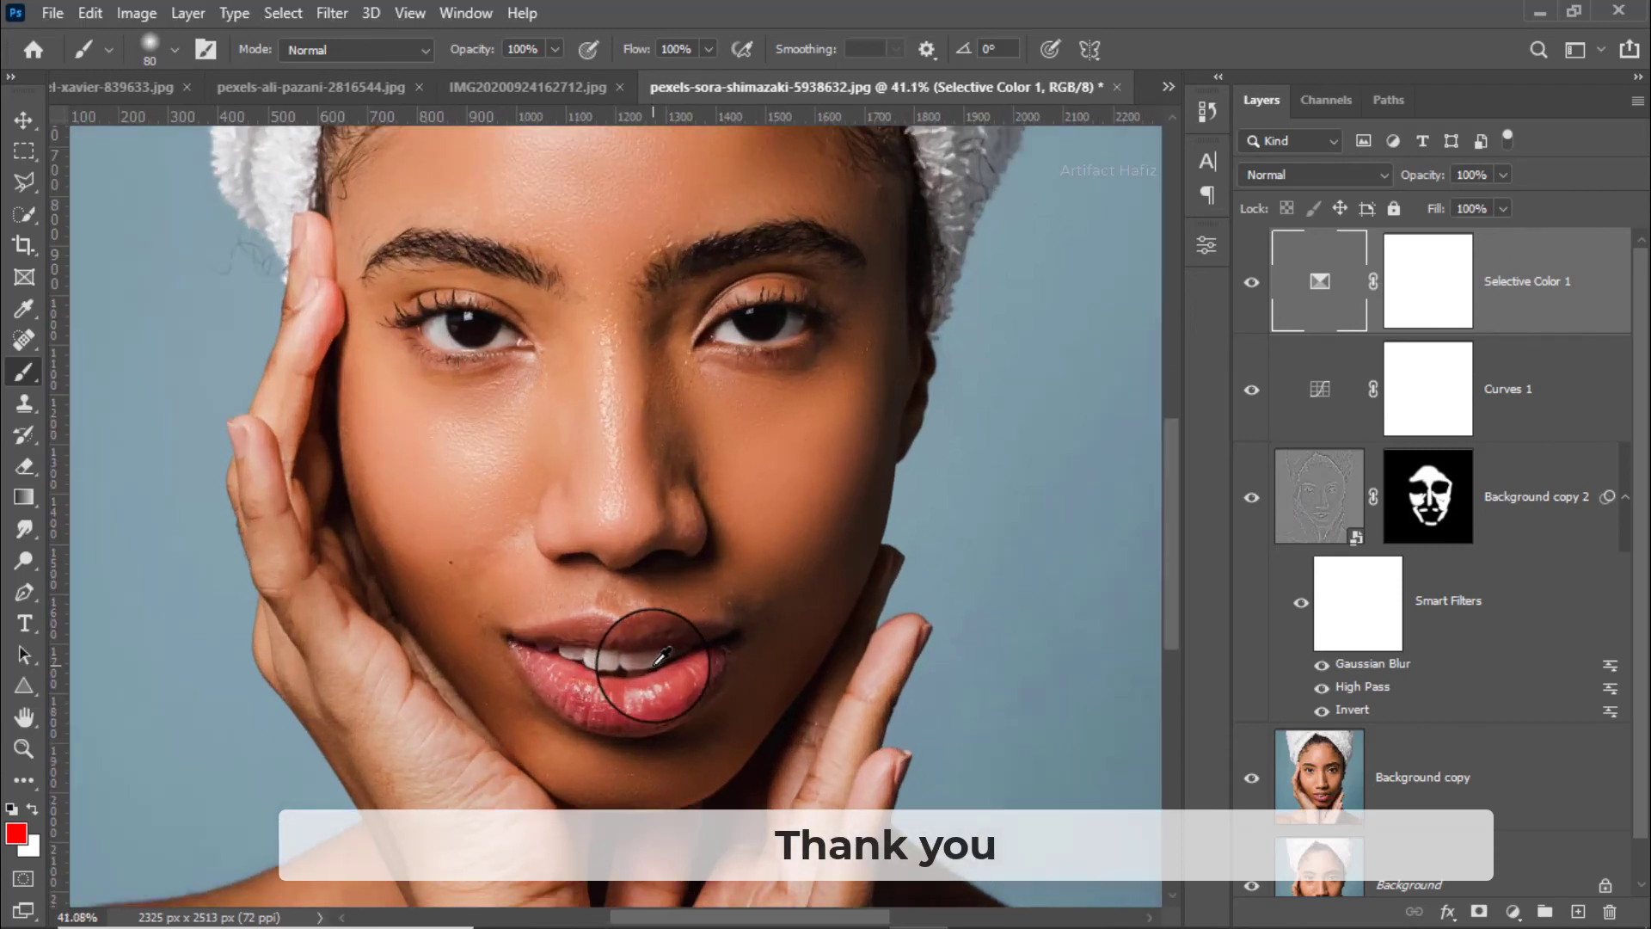
left_click_drag(727, 531, 734, 611)
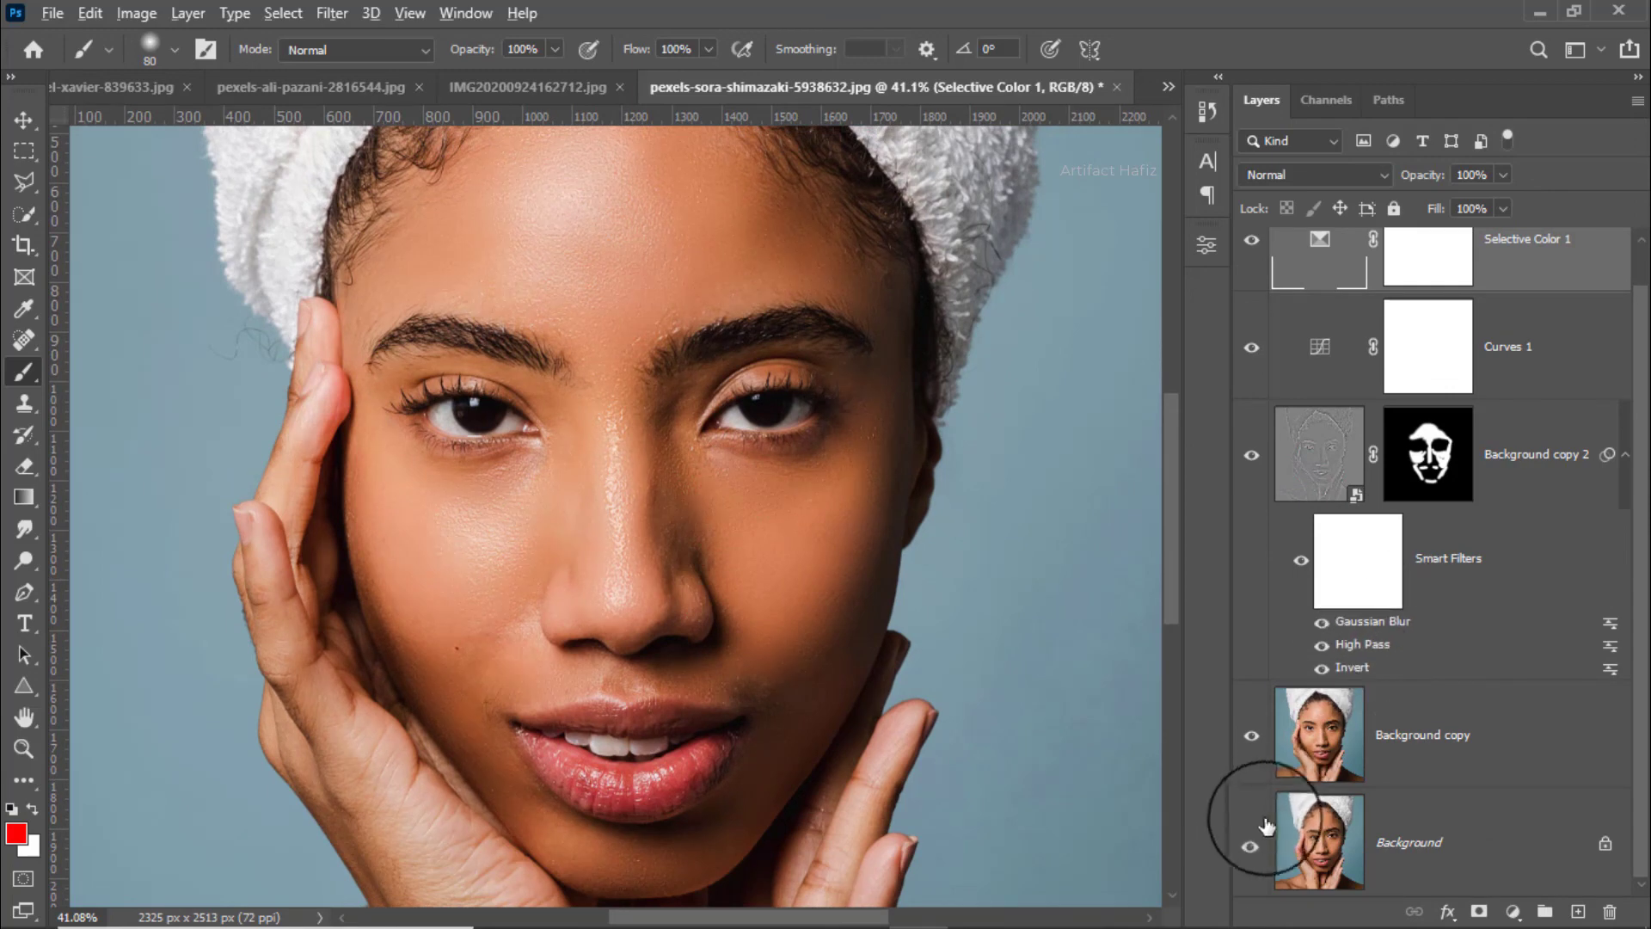
left_click(1252, 845, "alt")
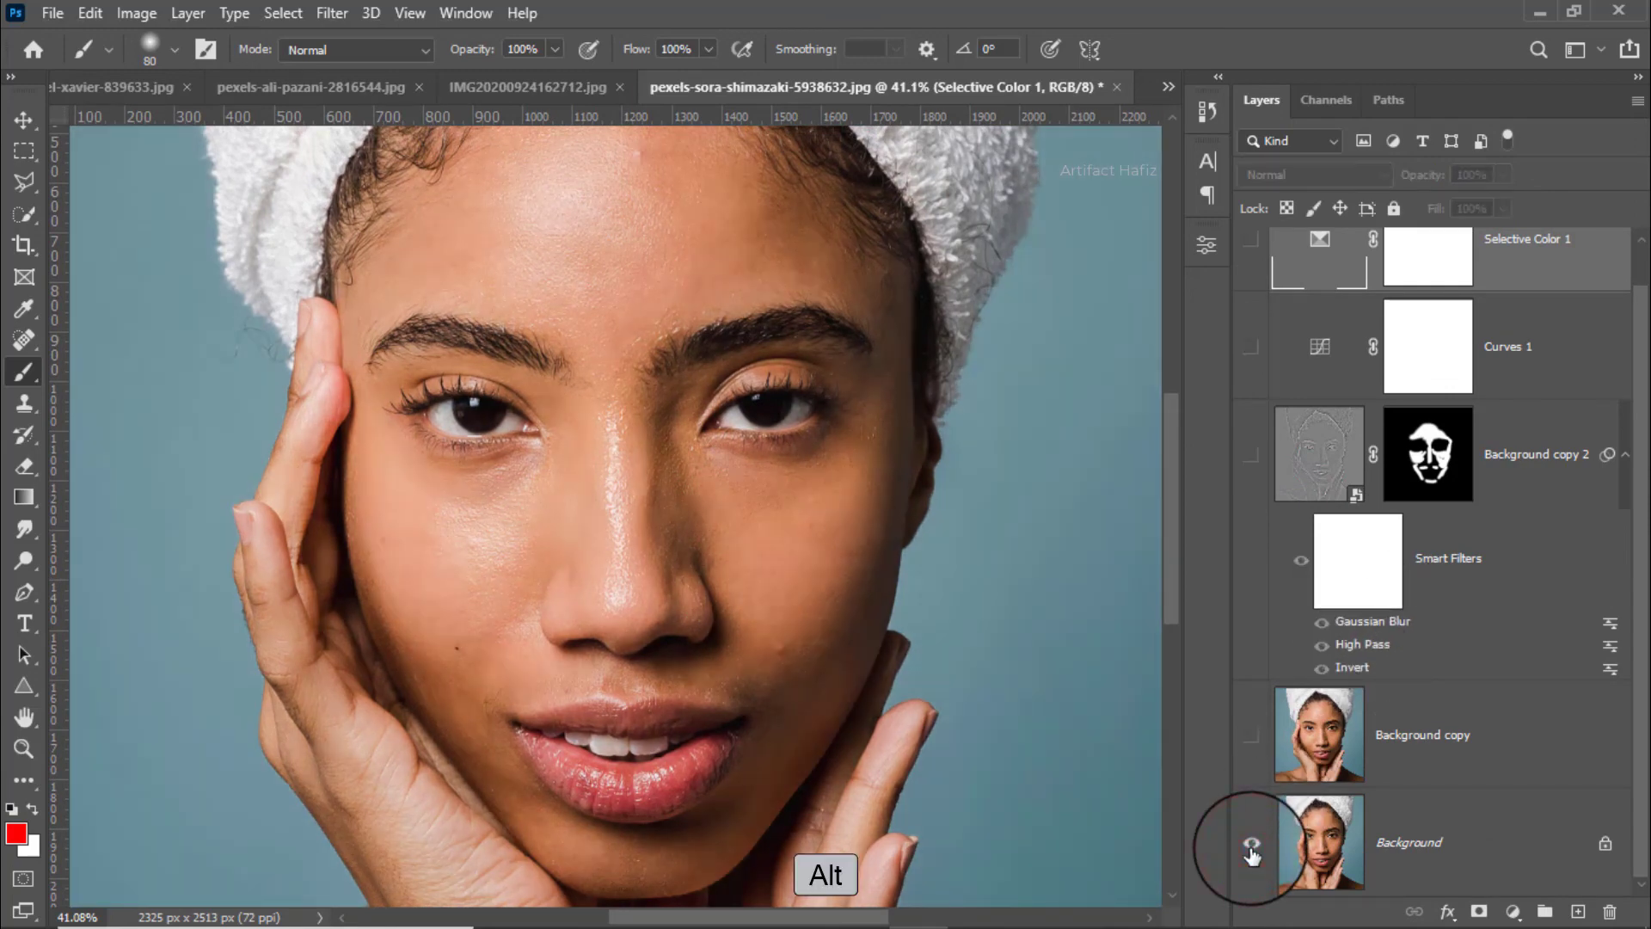
left_click(1251, 846, "alt")
left_click(1251, 846, "alt")
left_click(1251, 846, "alt")
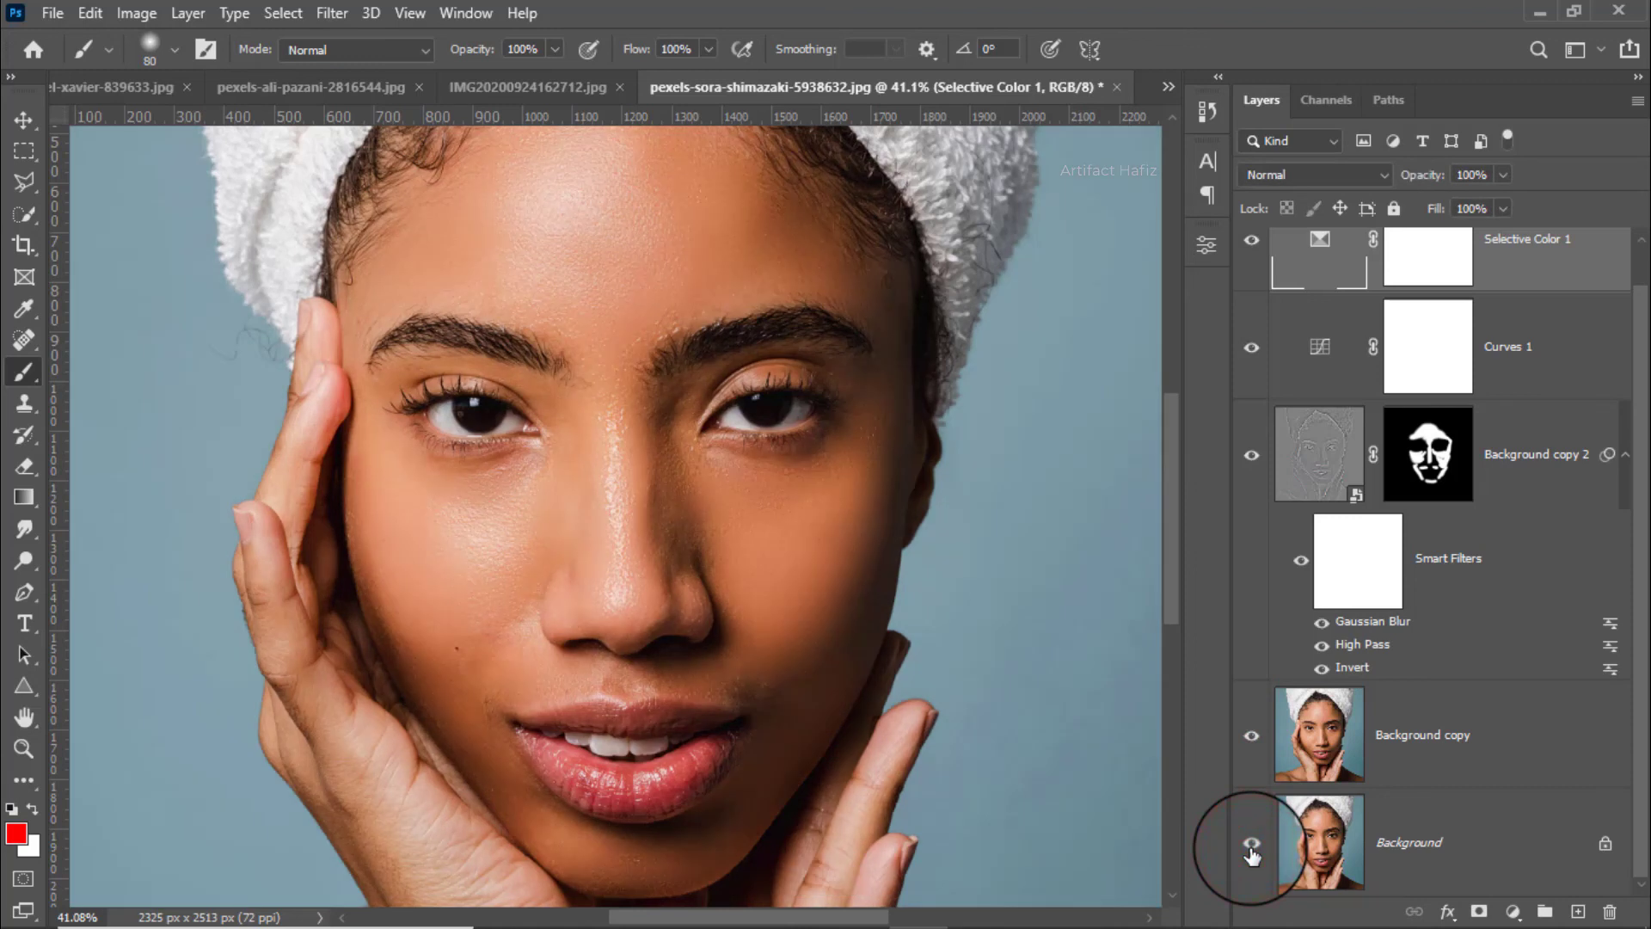
left_click(1251, 846, "alt")
left_click(1251, 846, "alt")
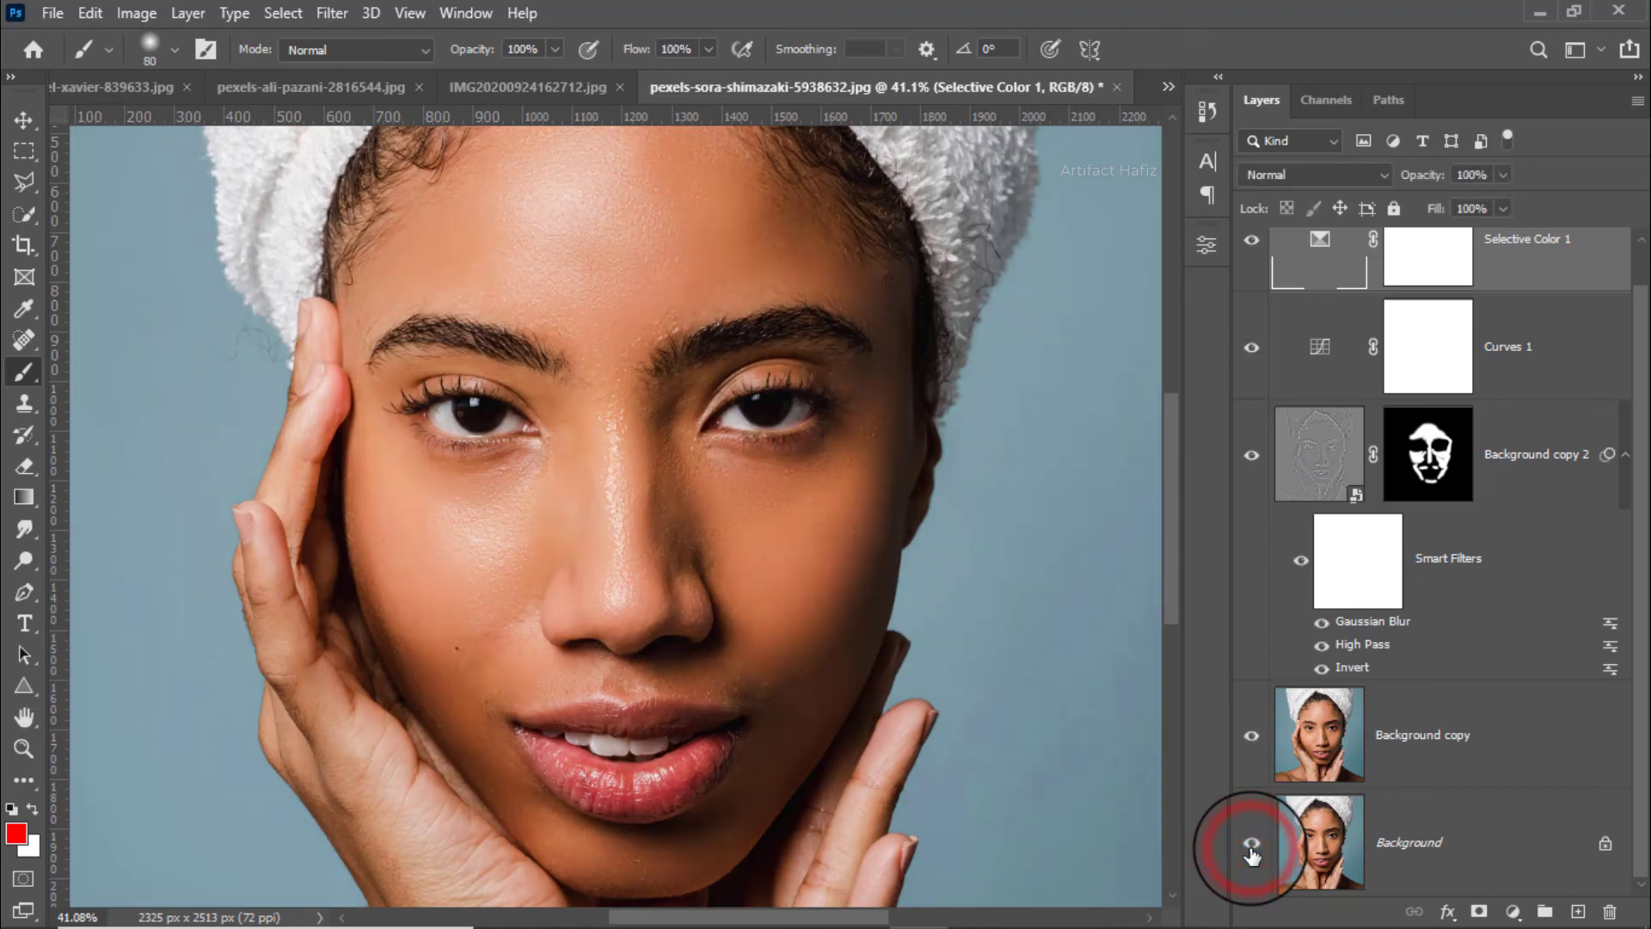